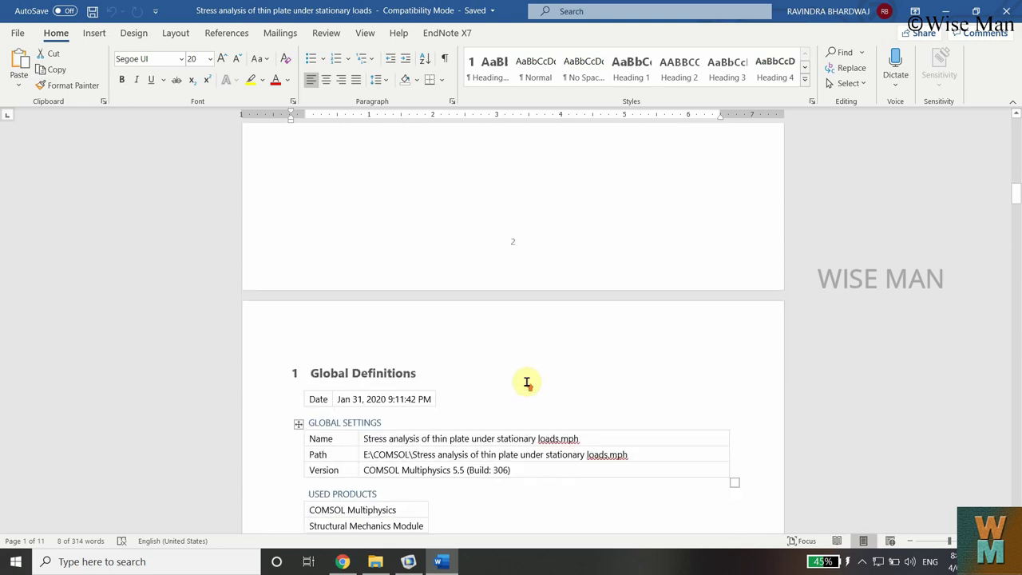
# Review the plate stress report from the global definitions through the geometry drawing to the total displacement plot
pyautogui.scroll(-20, 548, 413)
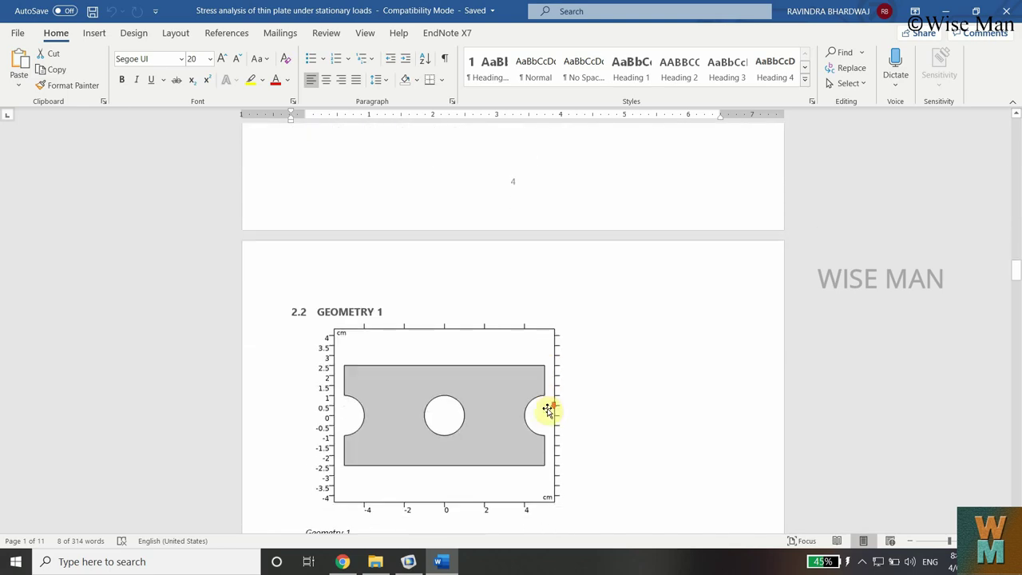
pyautogui.moveTo(1018, 344); pyautogui.dragTo(1018, 491)
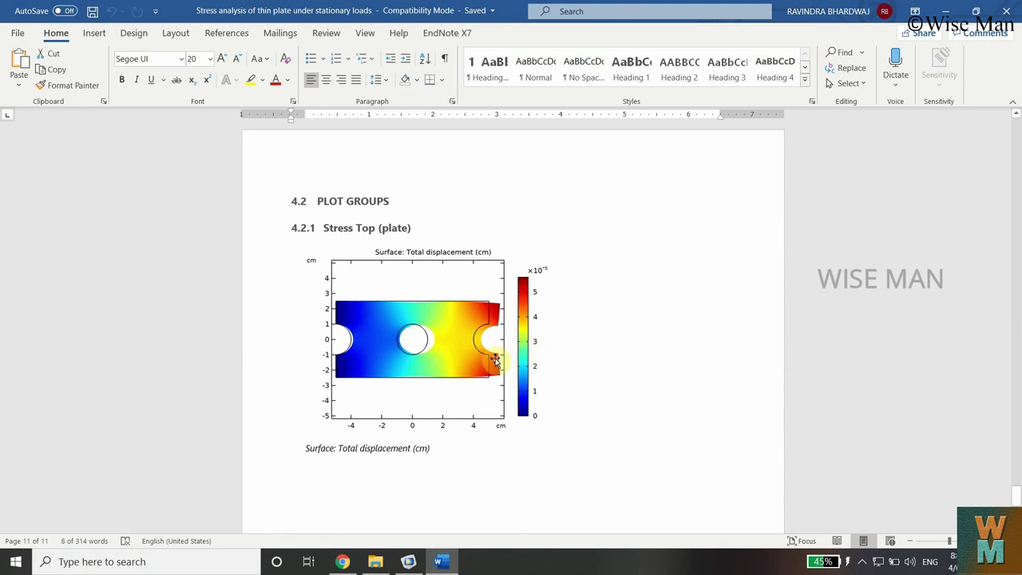
# Switch to COMSOL Multiphysics, start a model with the Model Wizard and add the Plate interface from Structural Mechanics
pyautogui.click(409, 562)
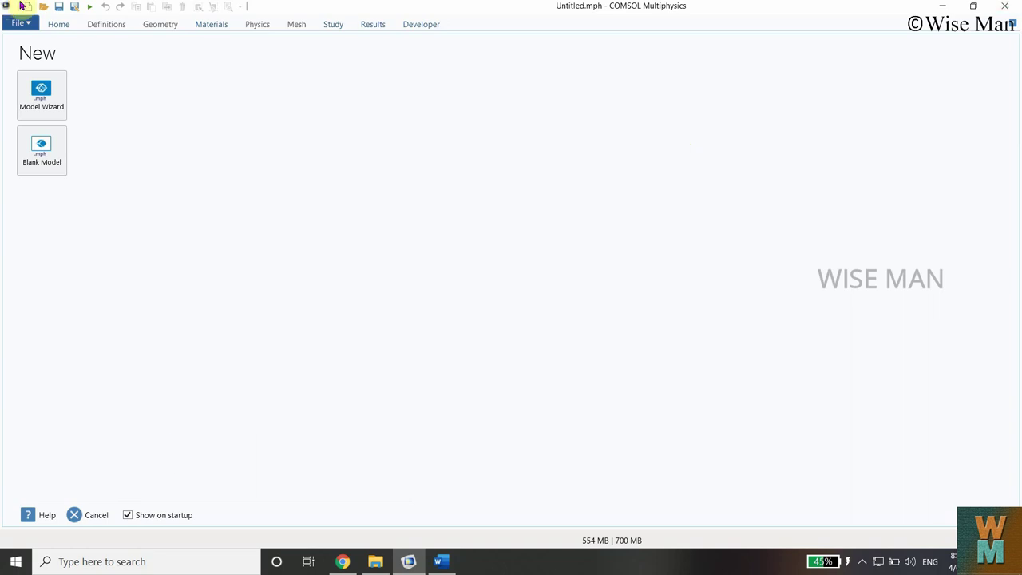
pyautogui.click(38, 105)
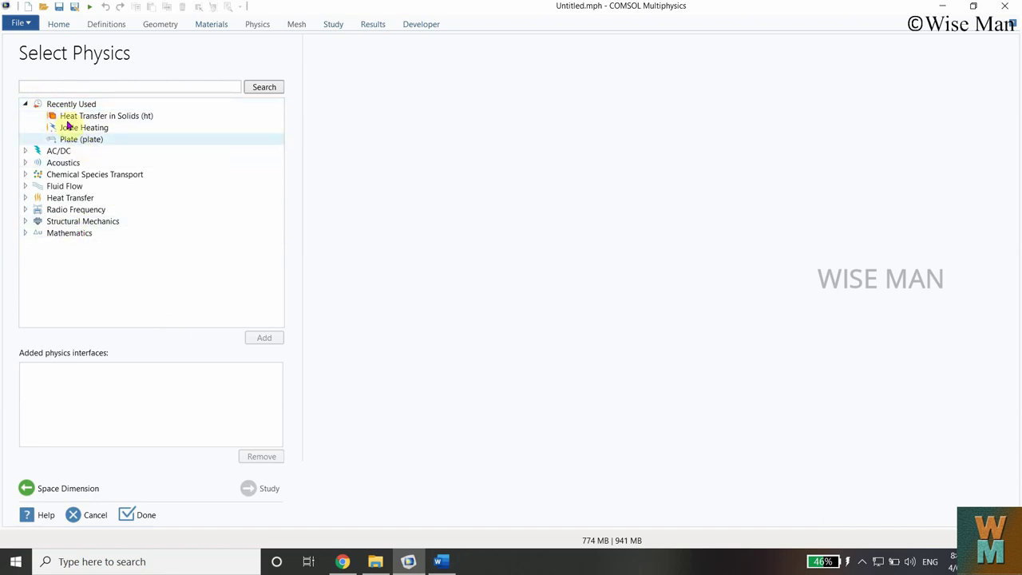
pyautogui.click(25, 222)
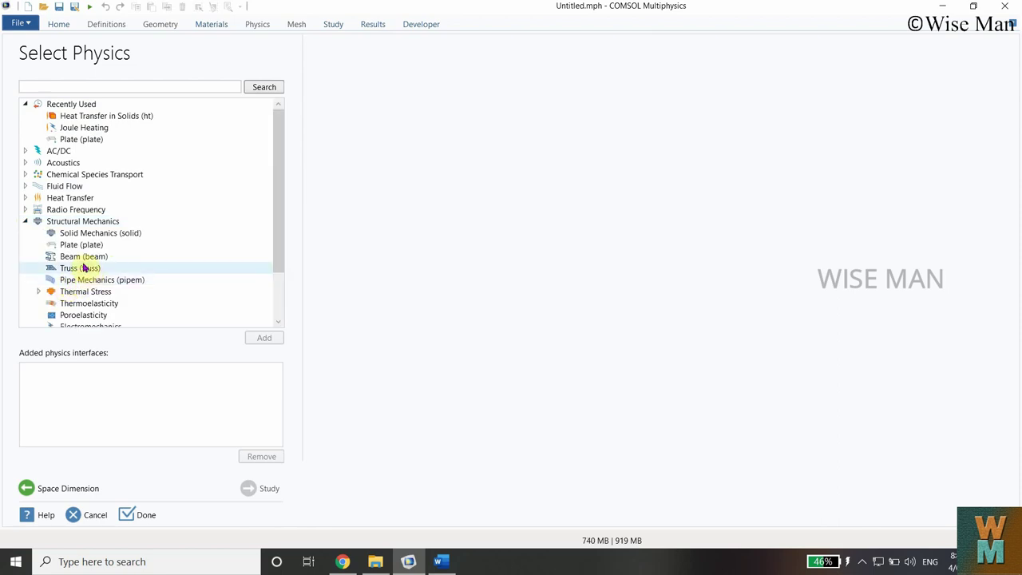
pyautogui.click(87, 252)
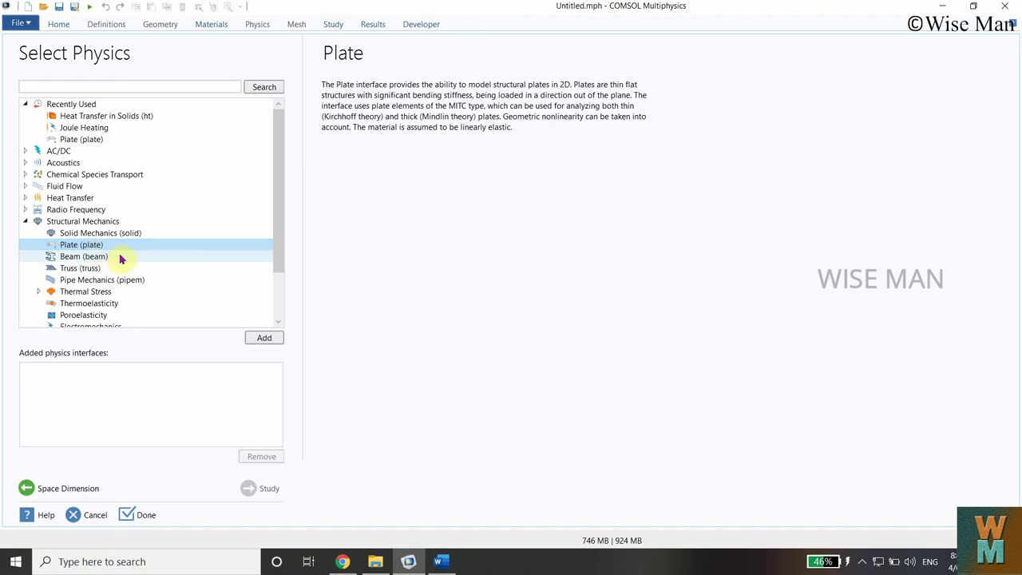
pyautogui.click(264, 339)
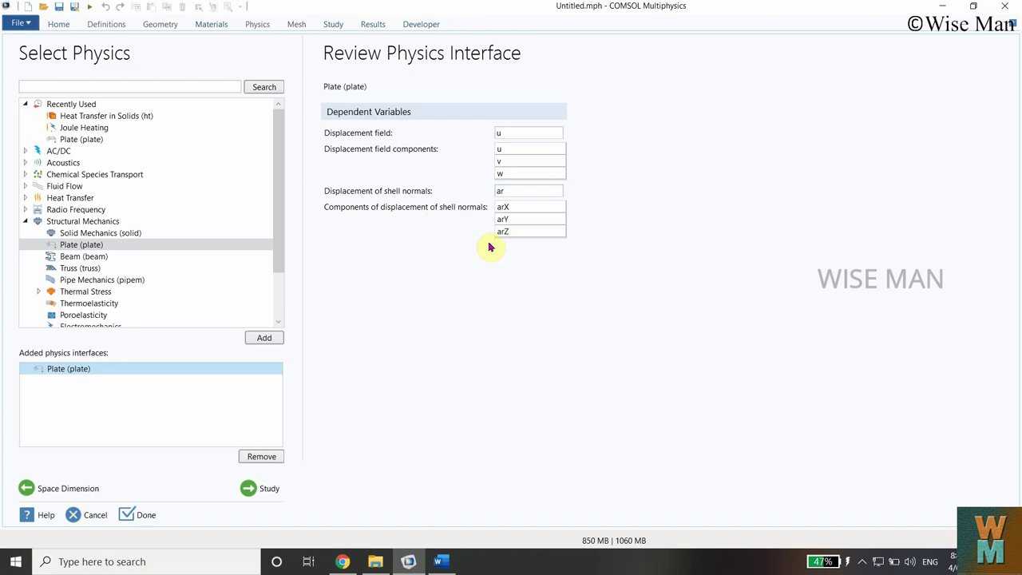
# Choose a Stationary study for the Plate physics and finish the model setup
pyautogui.click(264, 494)
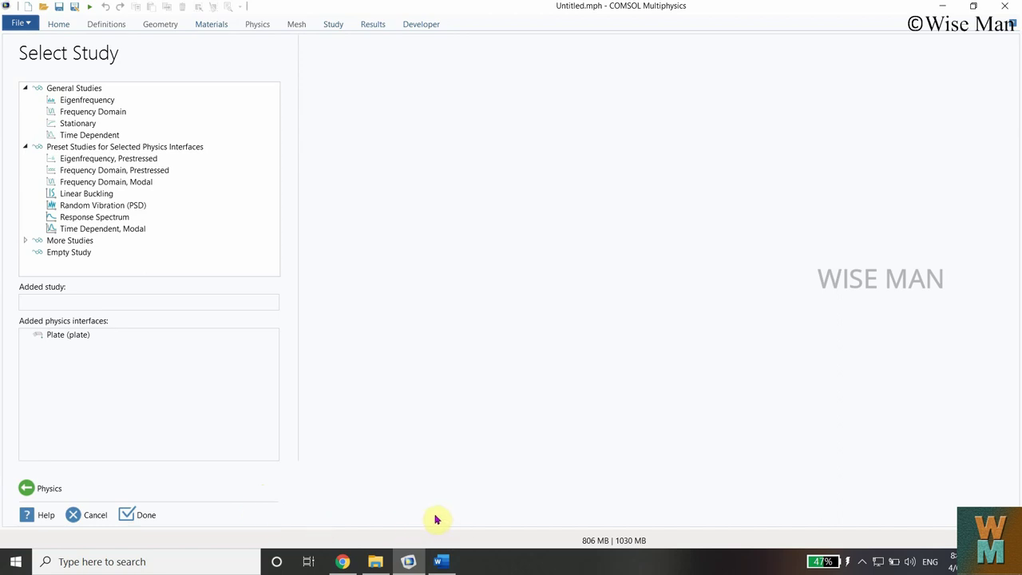
pyautogui.click(124, 126)
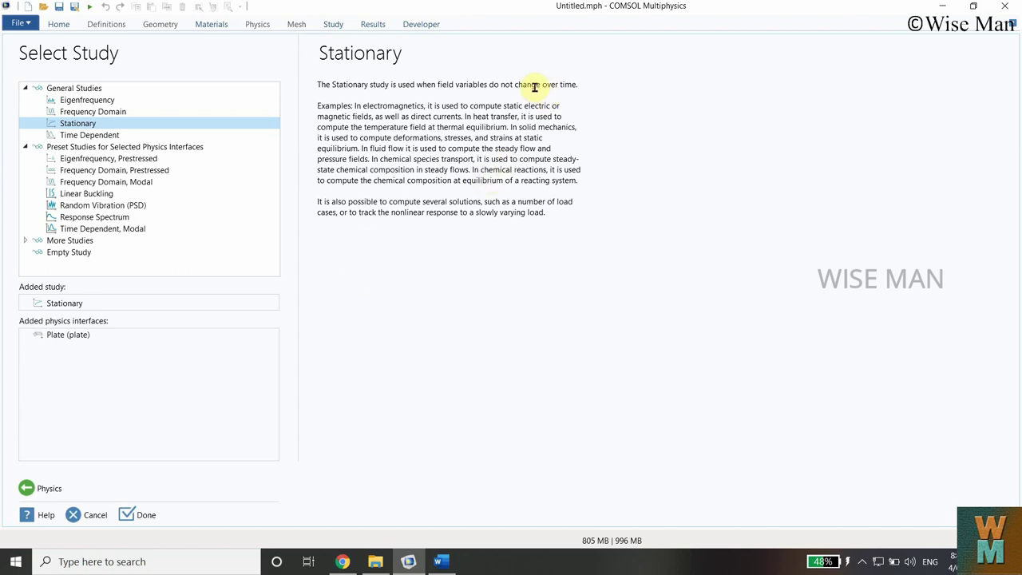
pyautogui.moveTo(489, 84); pyautogui.dragTo(579, 84)
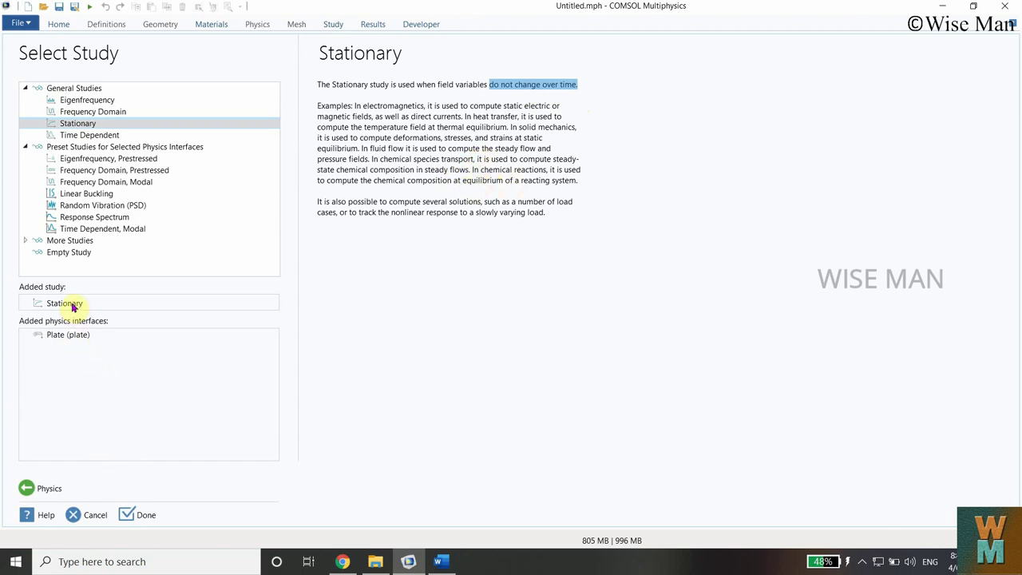
pyautogui.click(140, 516)
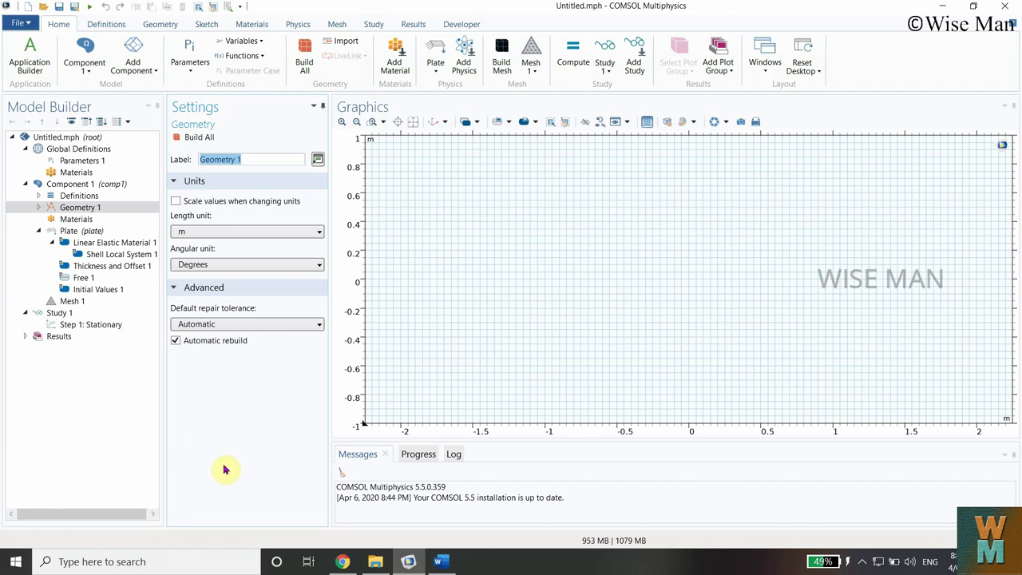
# Set the length unit of Geometry 1 to m and build the geometry
pyautogui.click(84, 209)
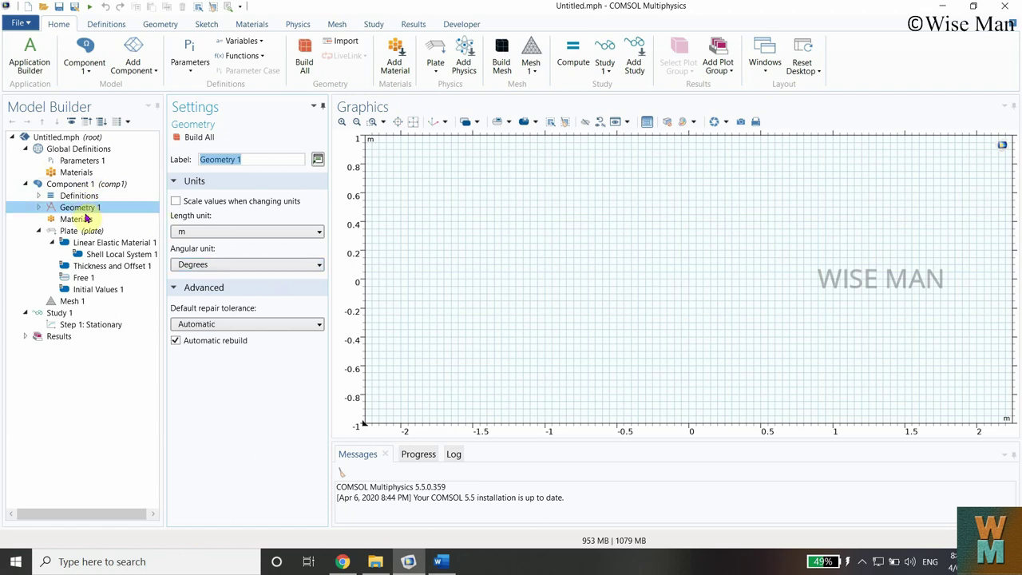
pyautogui.click(218, 233)
pyautogui.click(228, 354)
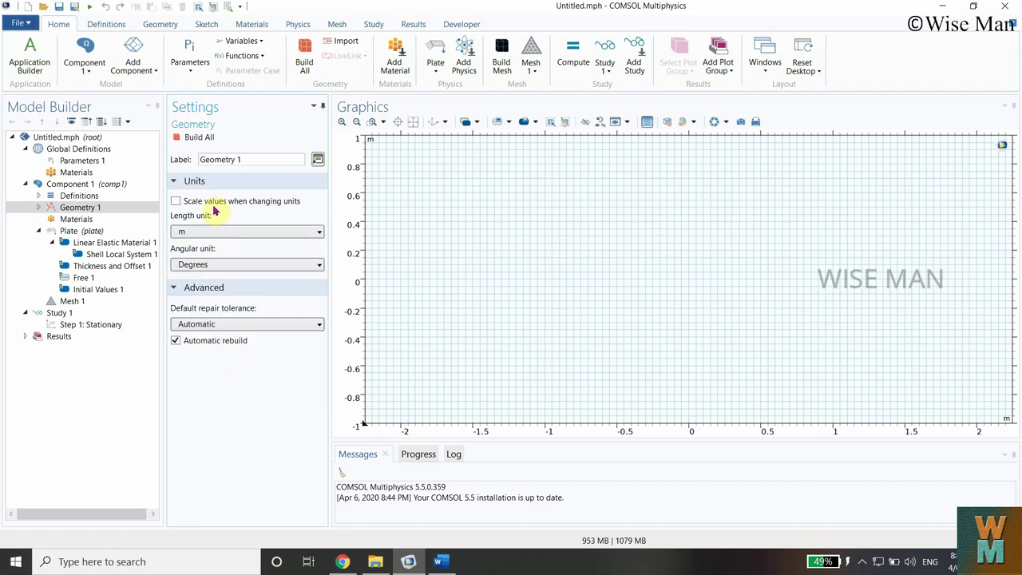
pyautogui.click(224, 232)
pyautogui.click(229, 353)
pyautogui.click(196, 136)
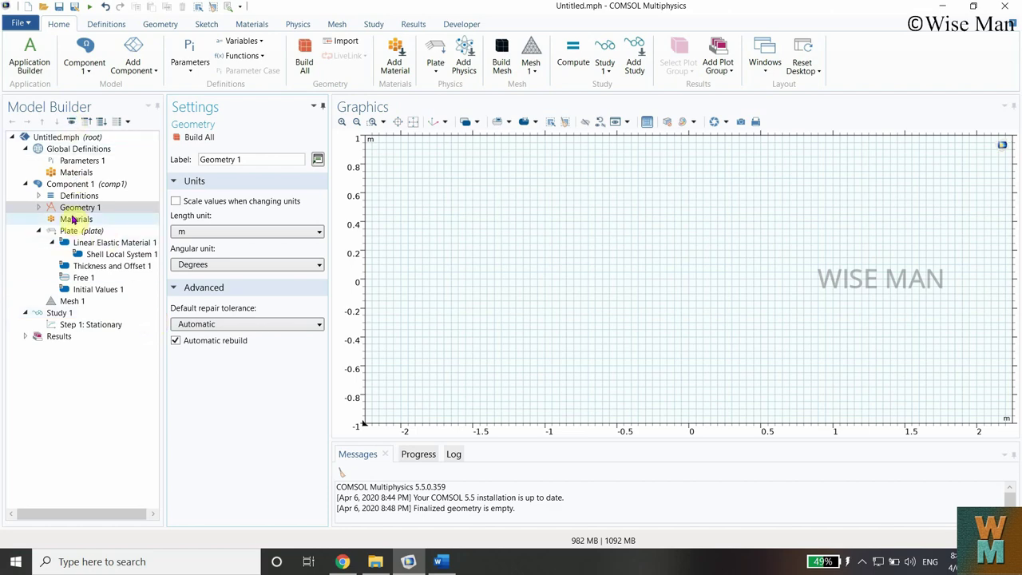
# Add a rectangle of type Solid to the geometry and label it Plate
pyautogui.click(159, 26)
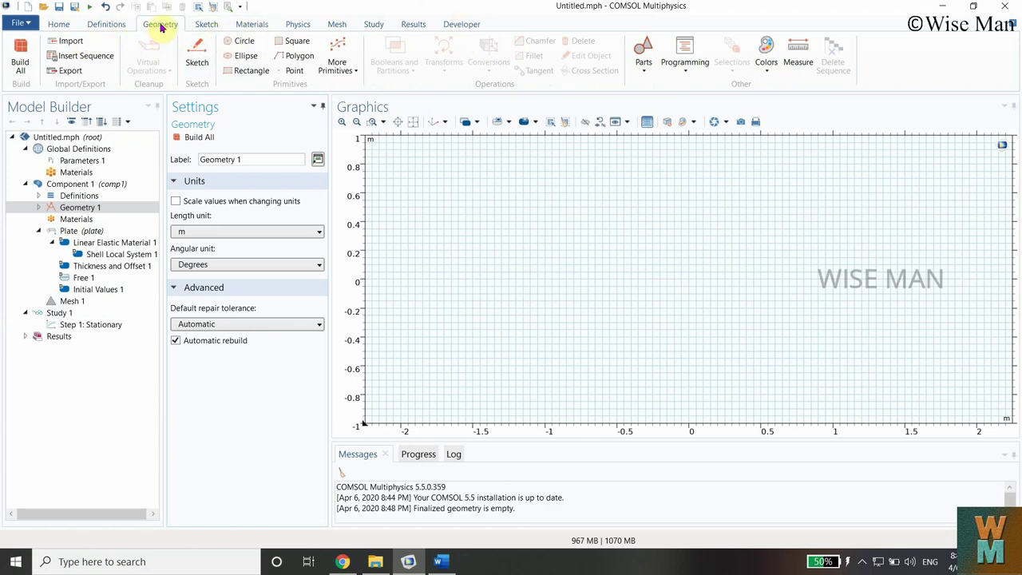
pyautogui.click(255, 72)
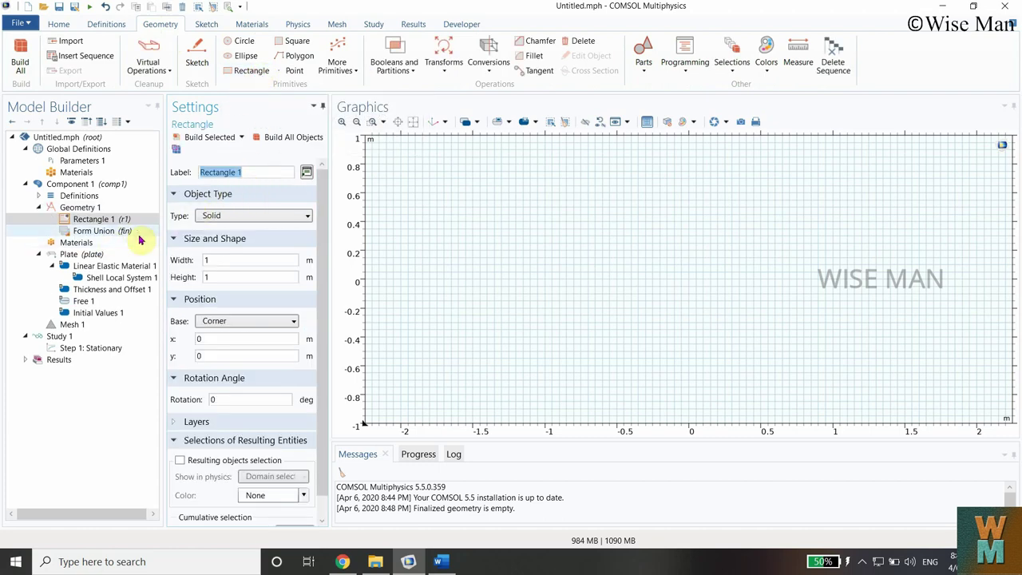
pyautogui.click(272, 213)
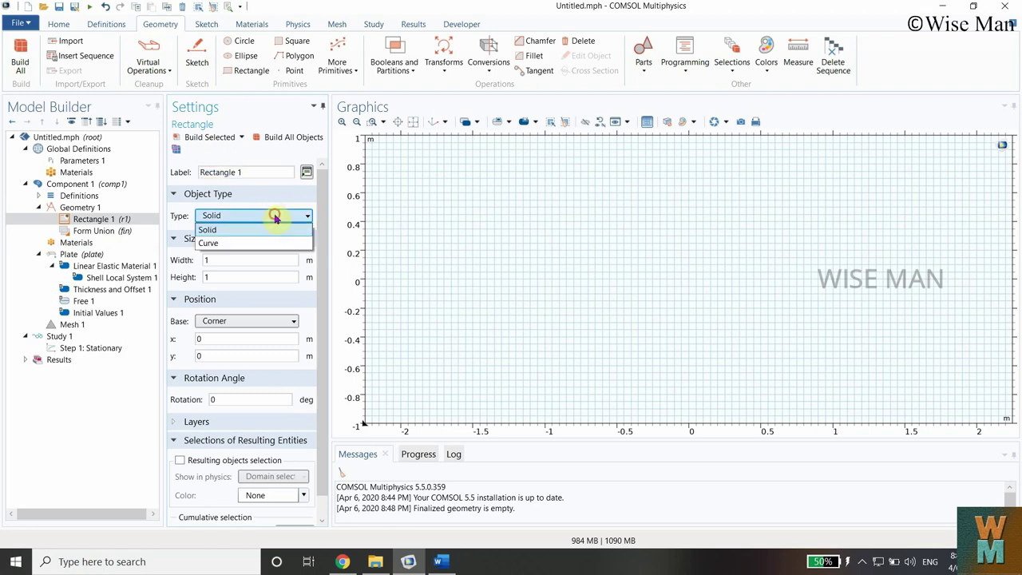
pyautogui.click(264, 227)
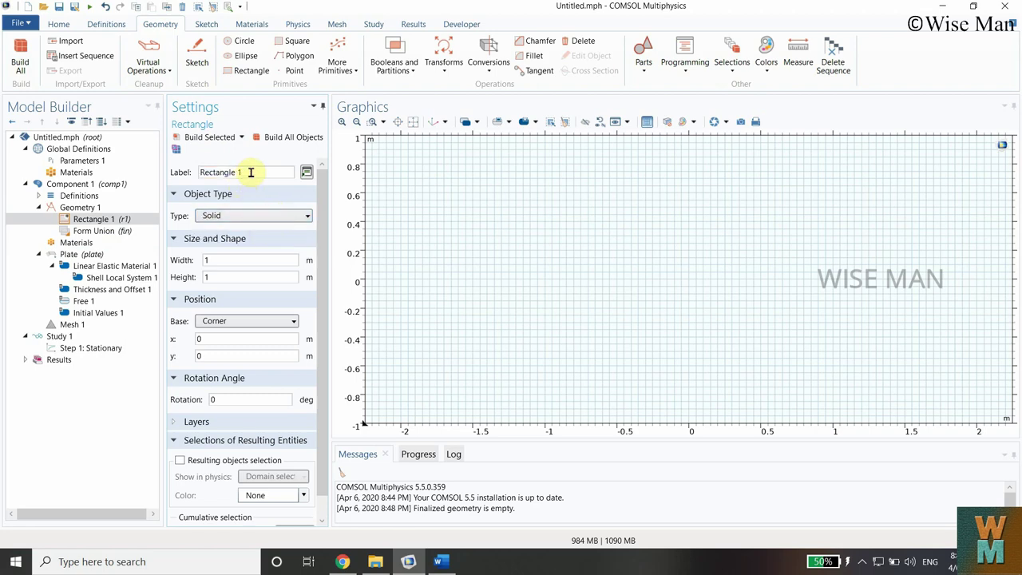
pyautogui.moveTo(253, 172); pyautogui.dragTo(185, 171)
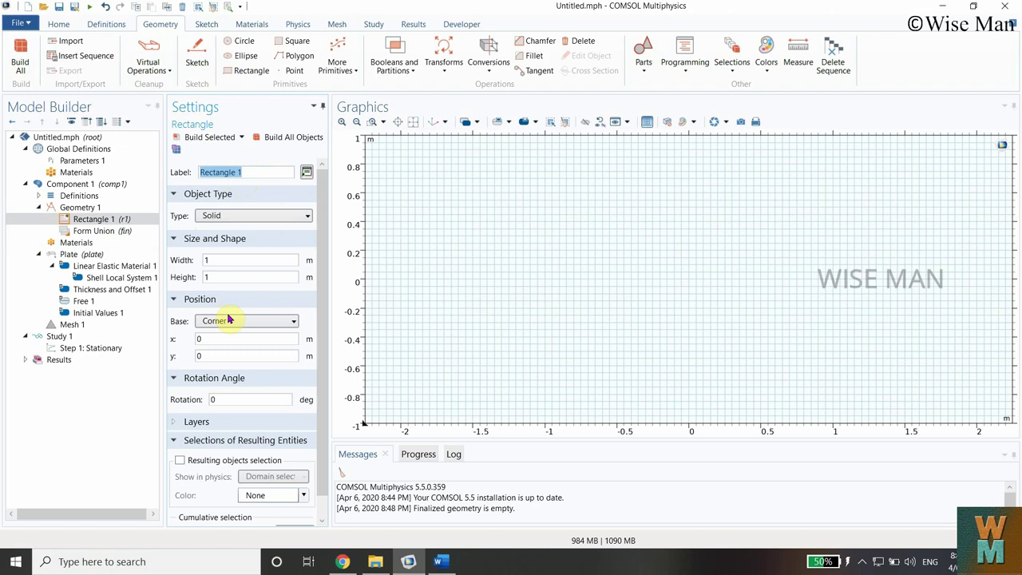
pyautogui.write('Plate')
# Set the plate's width to 5 m and height to 10 m, base its position on the center, and build it
pyautogui.doubleClick(222, 259)
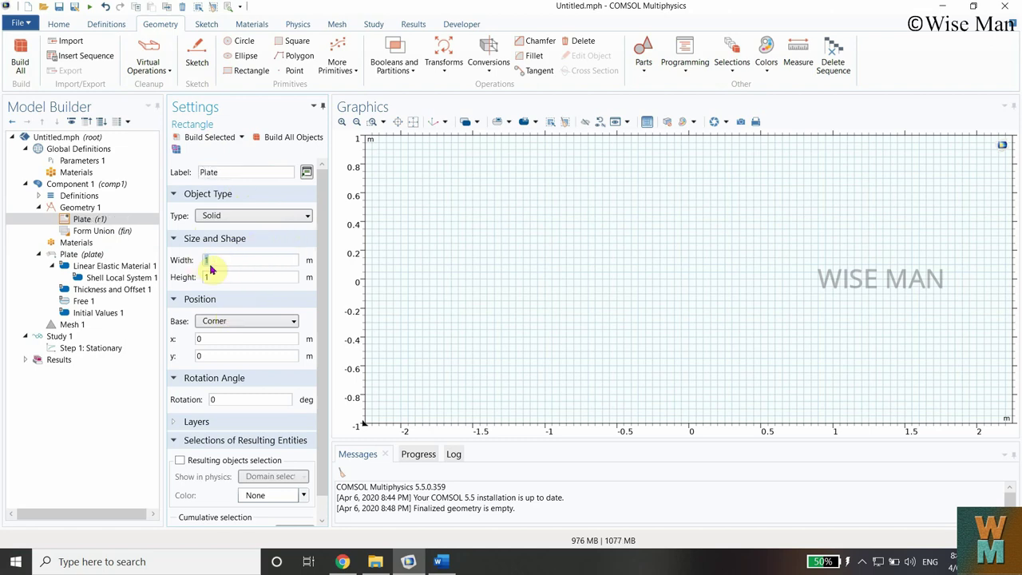
pyautogui.doubleClick(232, 277)
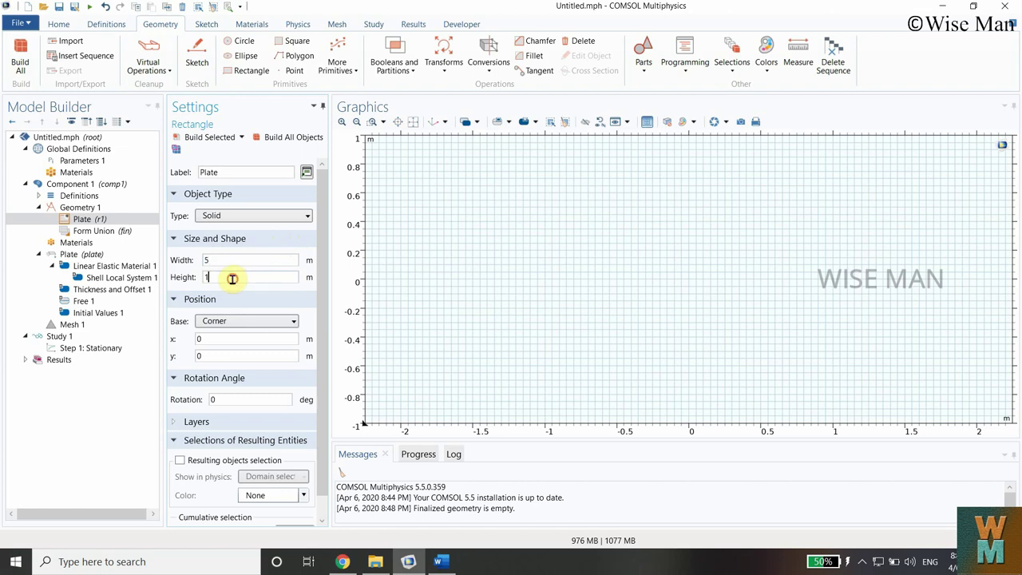
pyautogui.write('10')
pyautogui.click(248, 321)
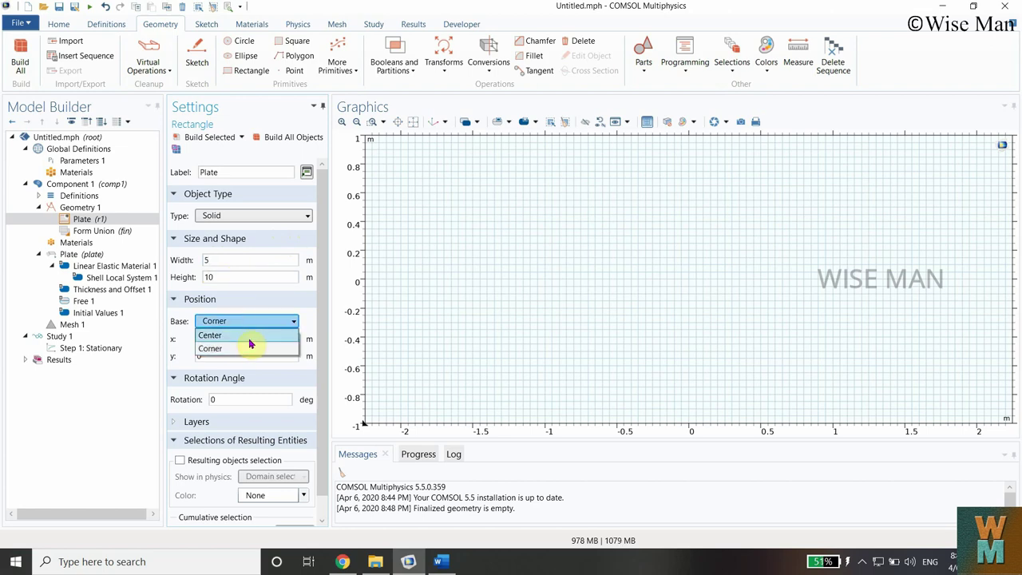
pyautogui.click(250, 336)
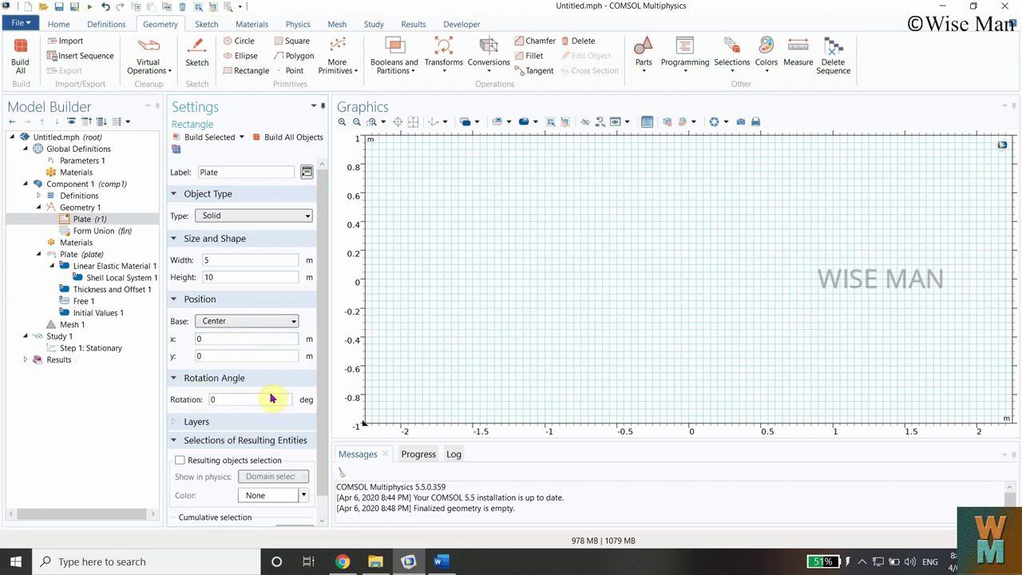
pyautogui.scroll(-1, 228, 404)
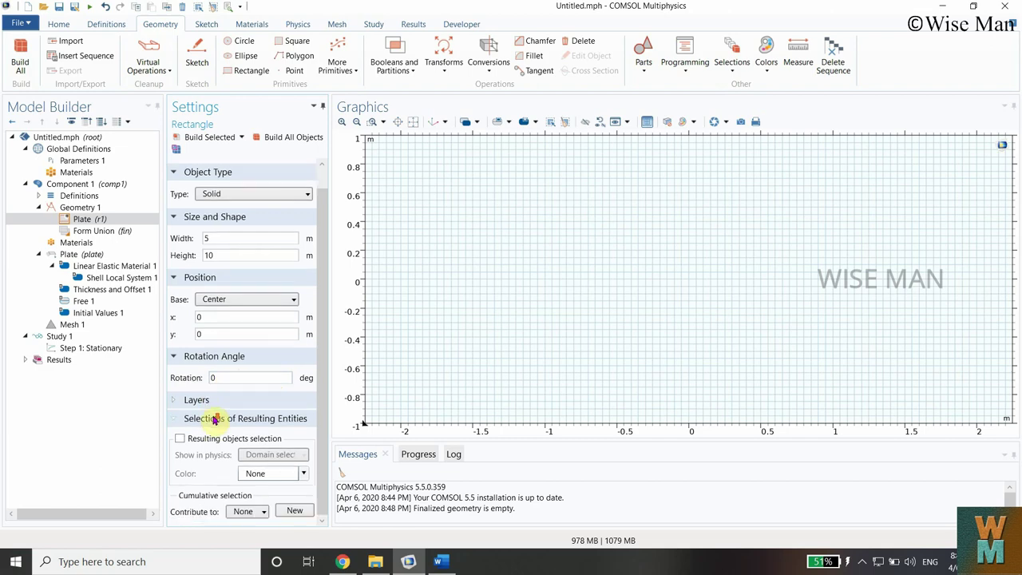
pyautogui.scroll(1, 209, 339)
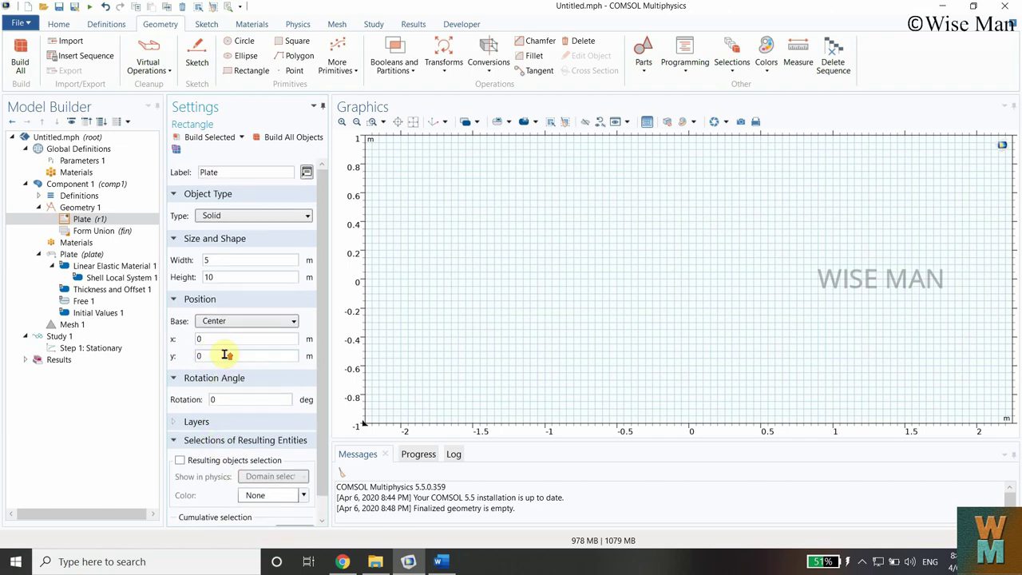
pyautogui.click(235, 141)
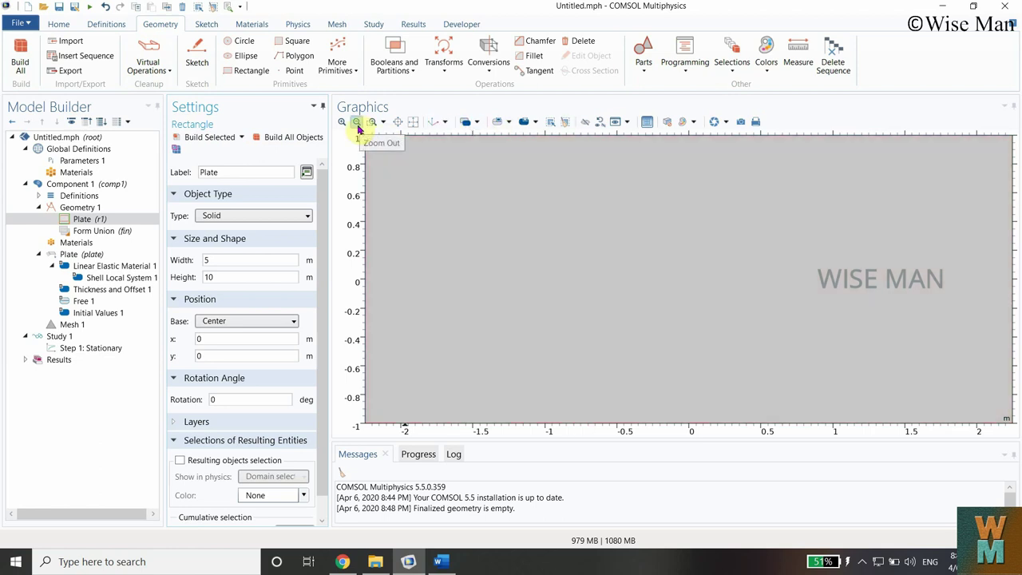
# Examine the built plate in the graphics area at several magnifications, ending with the whole plate in view
pyautogui.click(414, 128)
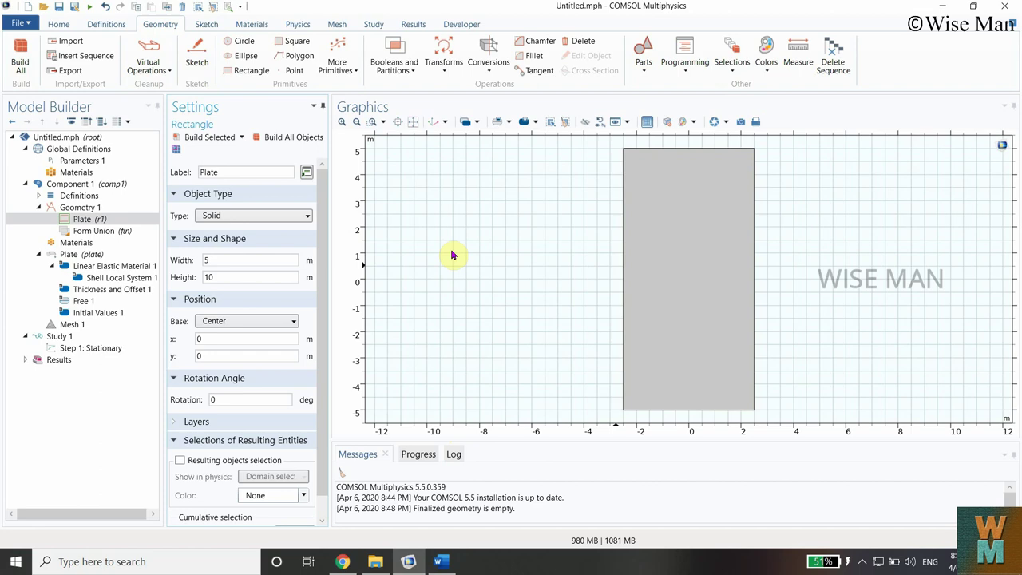
pyautogui.click(567, 311)
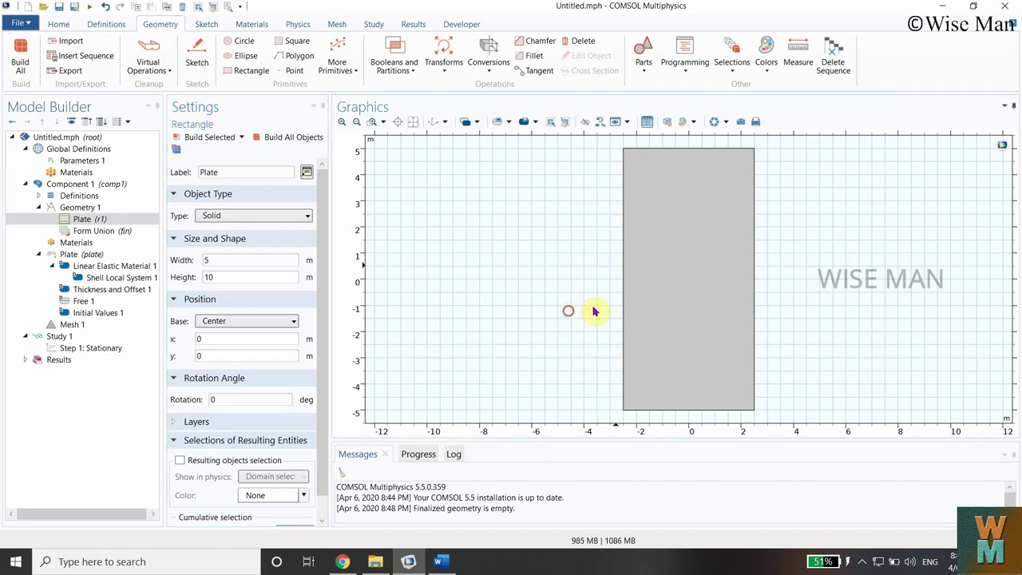
pyautogui.moveTo(522, 272); pyautogui.dragTo(517, 291)
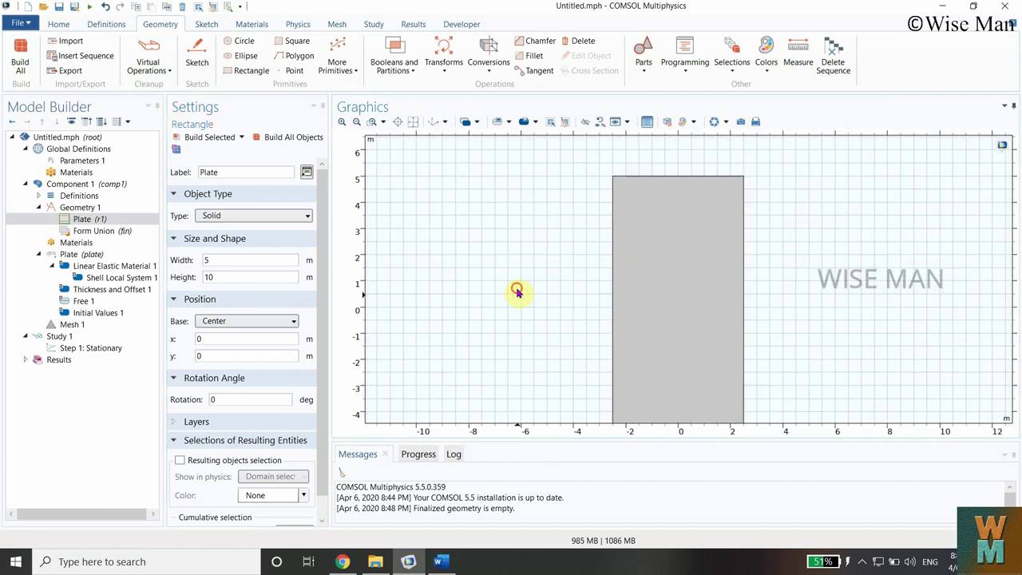
pyautogui.scroll(-3, 540, 272)
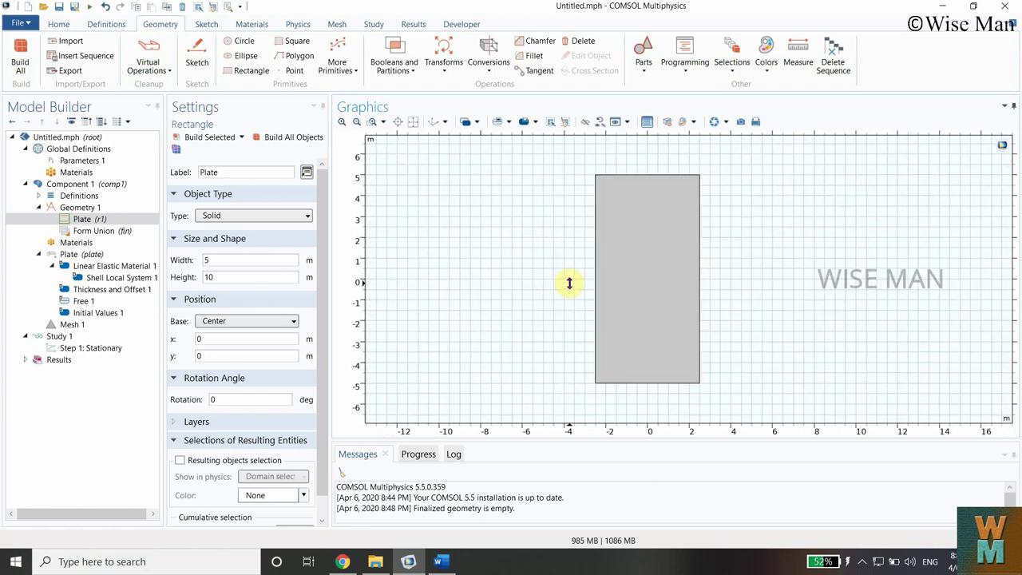
pyautogui.scroll(3, 570, 283)
pyautogui.scroll(-1, 520, 251)
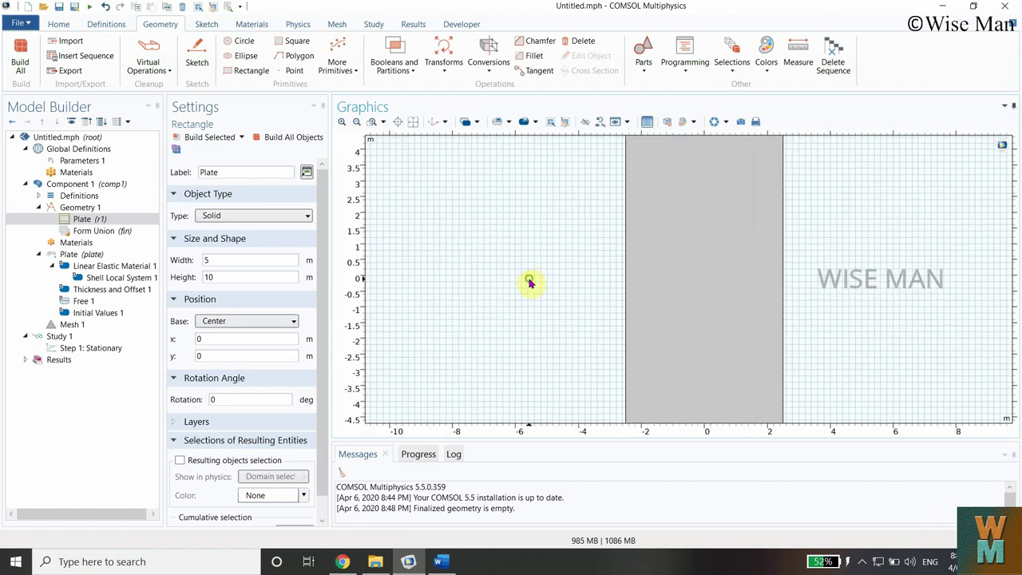
pyautogui.click(413, 122)
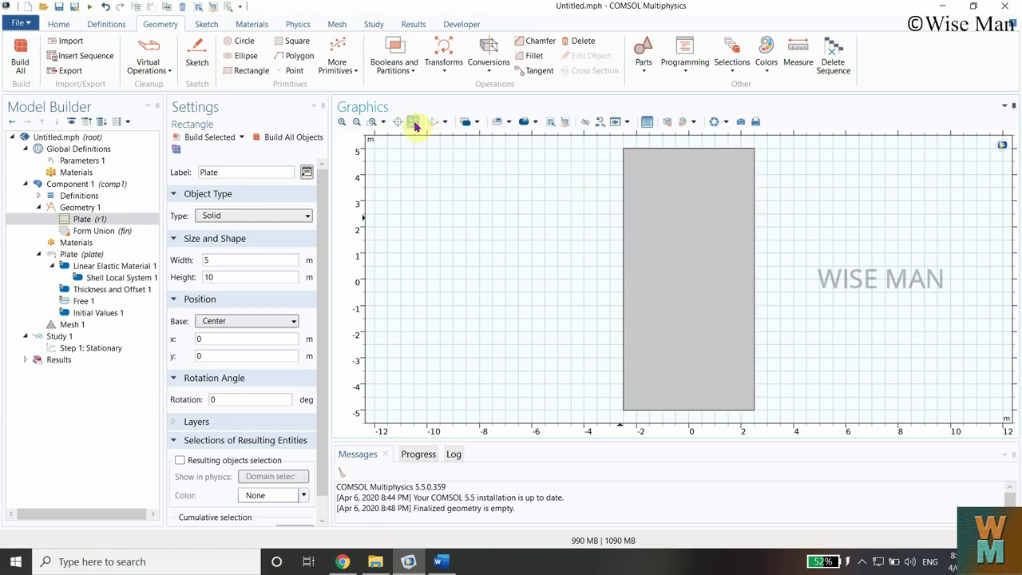
# Examine the upper part of the plate's left edge in progressively closer detail, ending back at the full geometry
pyautogui.click(377, 128)
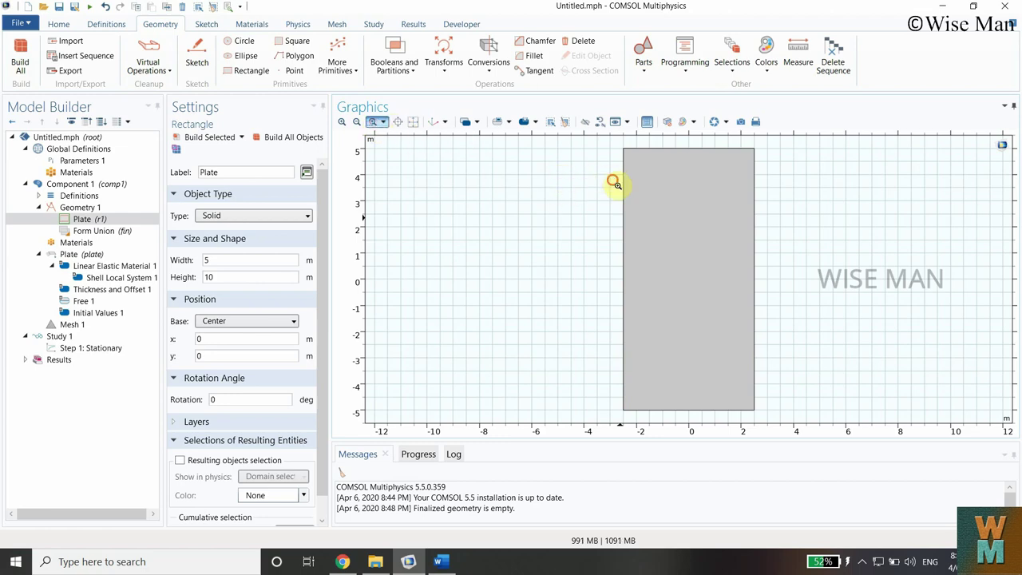
pyautogui.moveTo(612, 181); pyautogui.dragTo(651, 219)
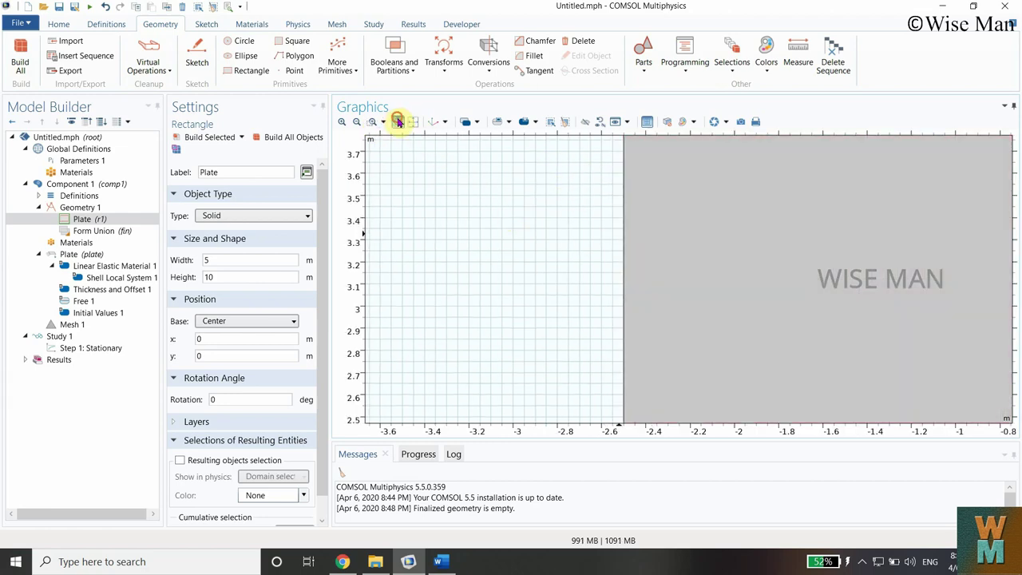
pyautogui.click(374, 122)
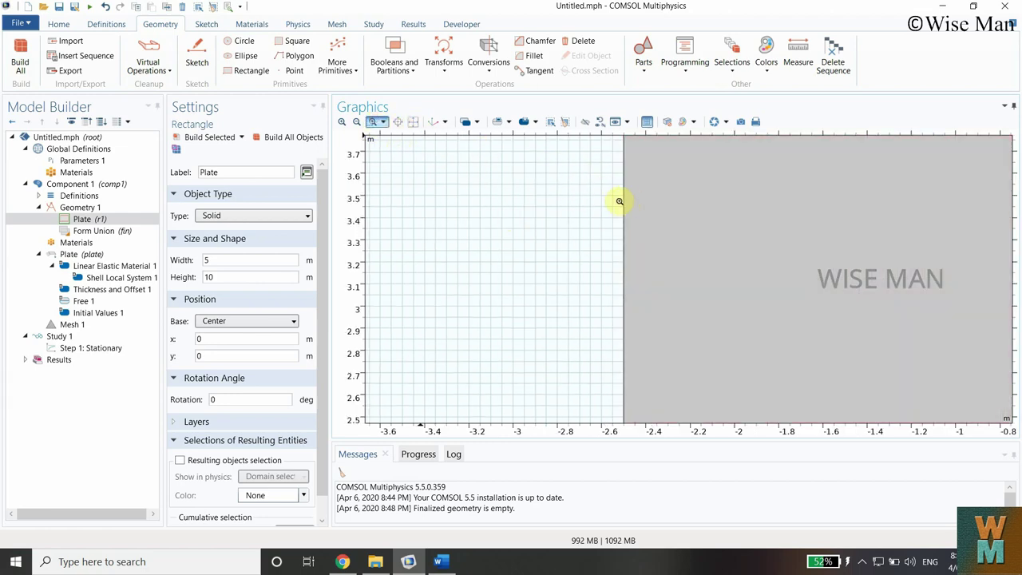
pyautogui.moveTo(615, 200); pyautogui.dragTo(649, 231)
pyautogui.click(373, 121)
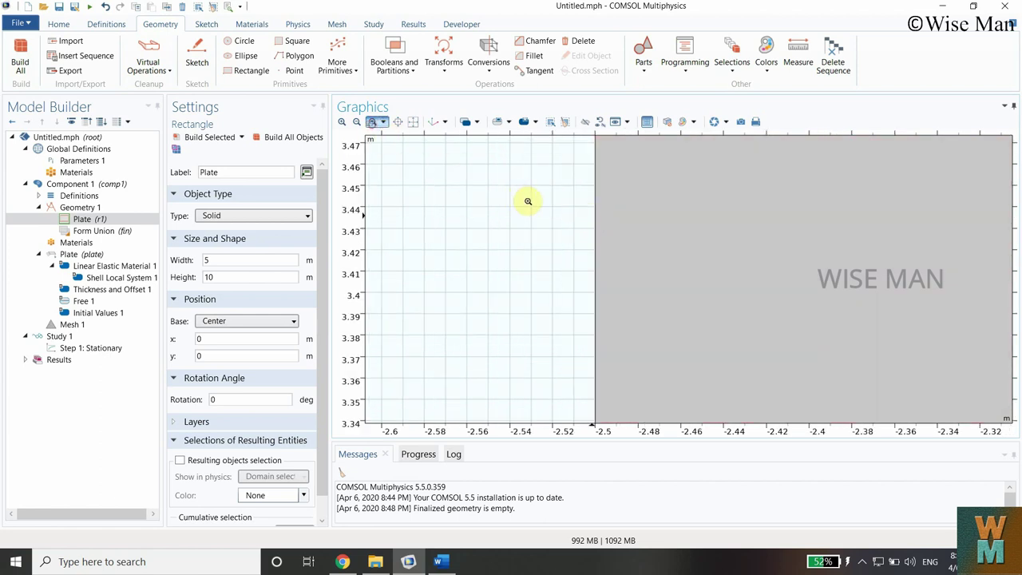
pyautogui.moveTo(578, 232); pyautogui.dragTo(641, 299)
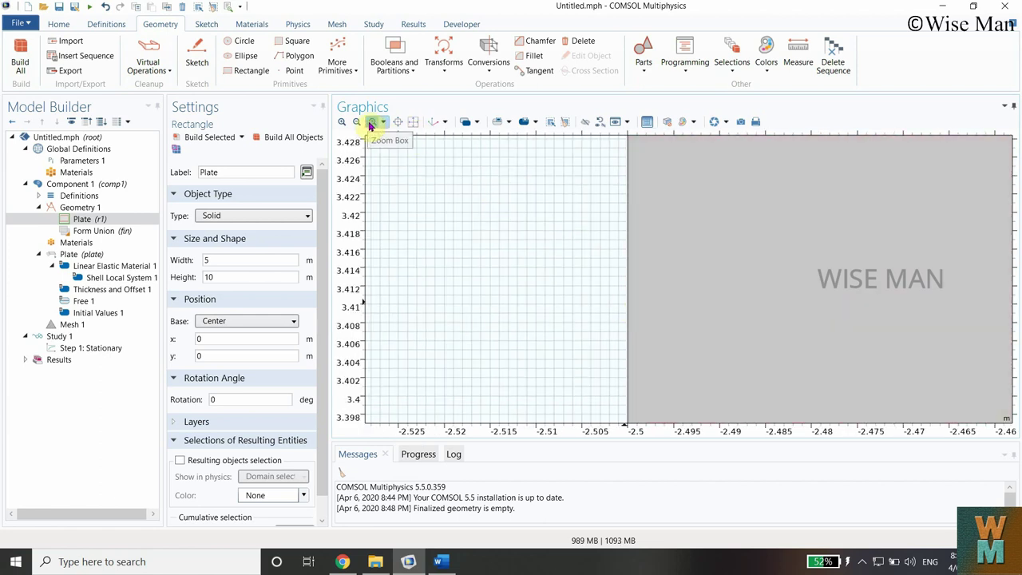
pyautogui.click(414, 121)
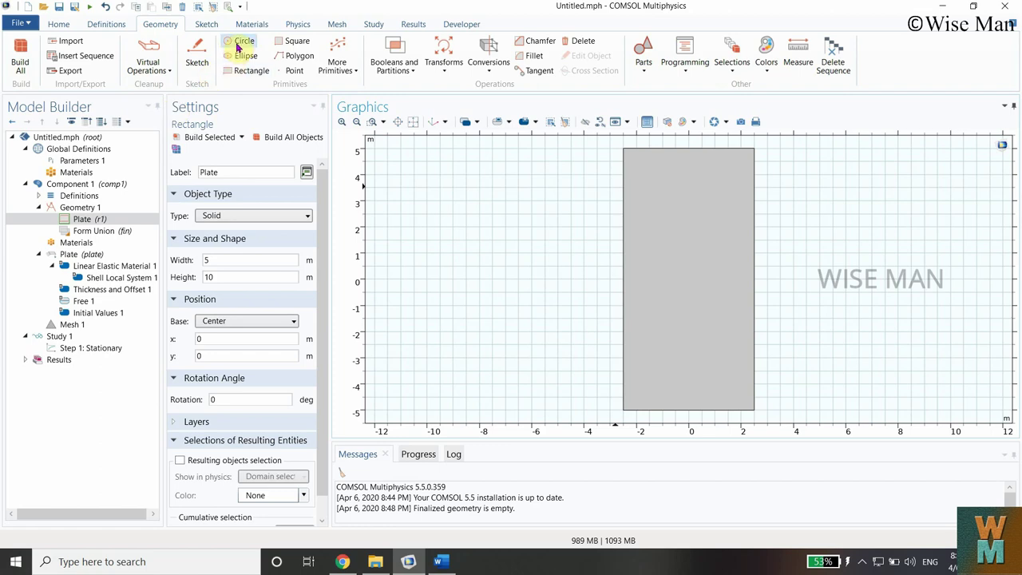
pyautogui.click(492, 193)
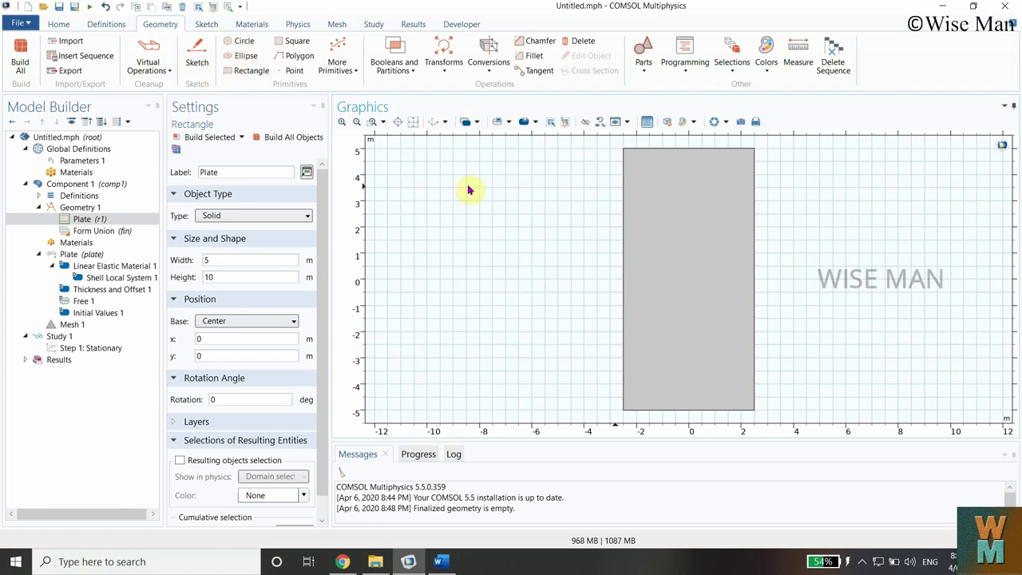
# Add a solid circle of radius 0.5 m at the plate's center and build it
pyautogui.click(246, 44)
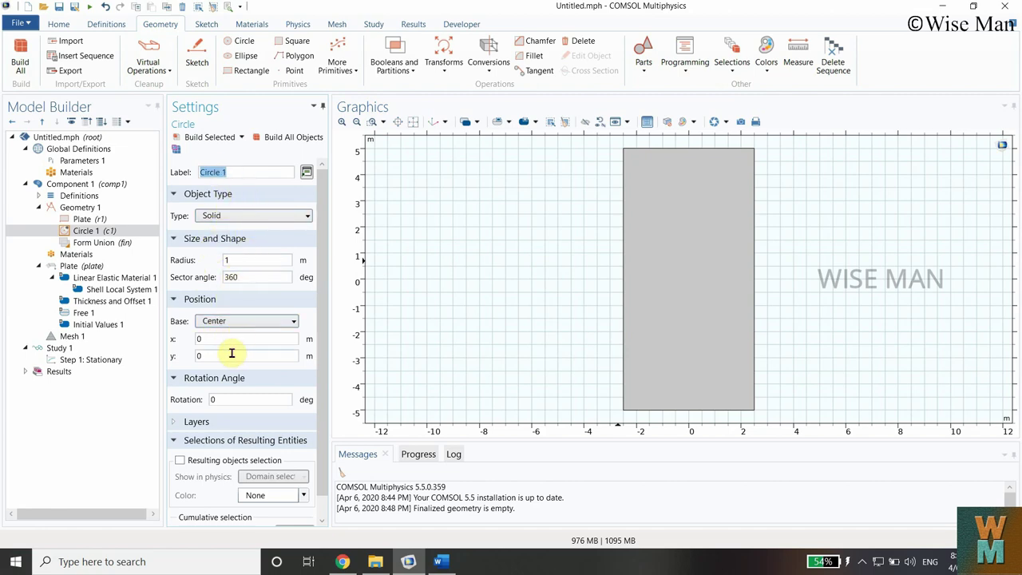
pyautogui.doubleClick(236, 260)
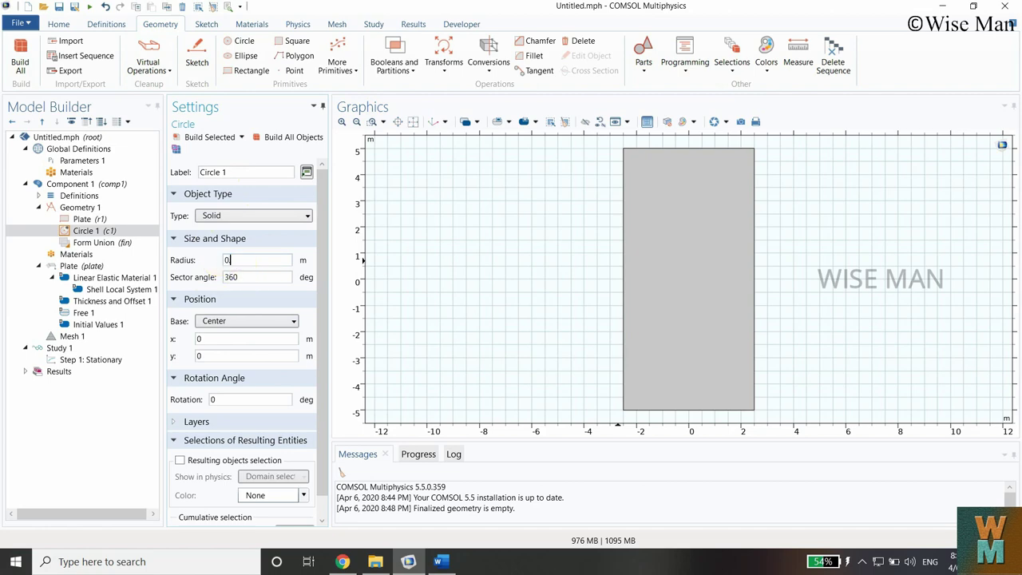
pyautogui.write('0.5')
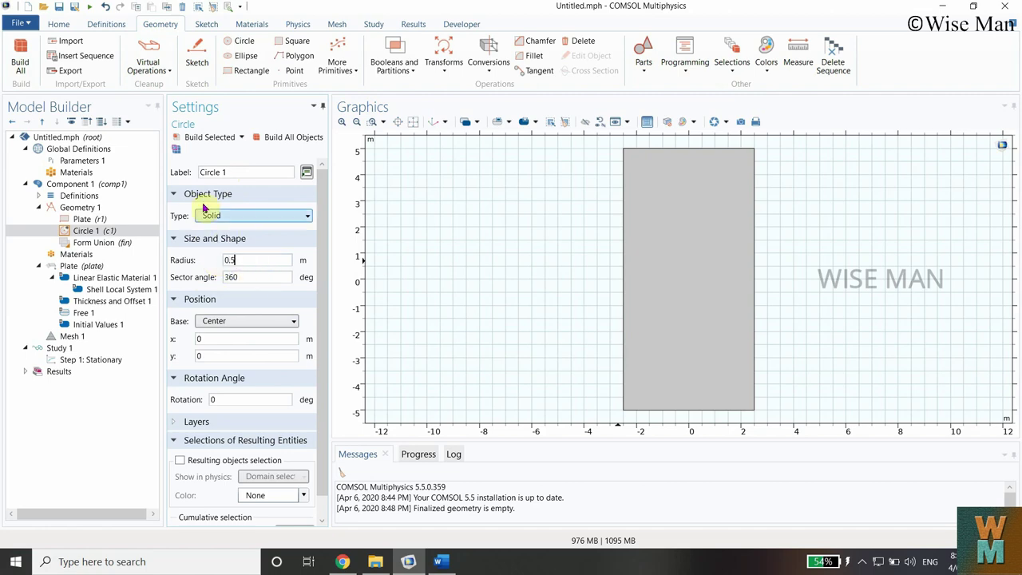
pyautogui.click(206, 137)
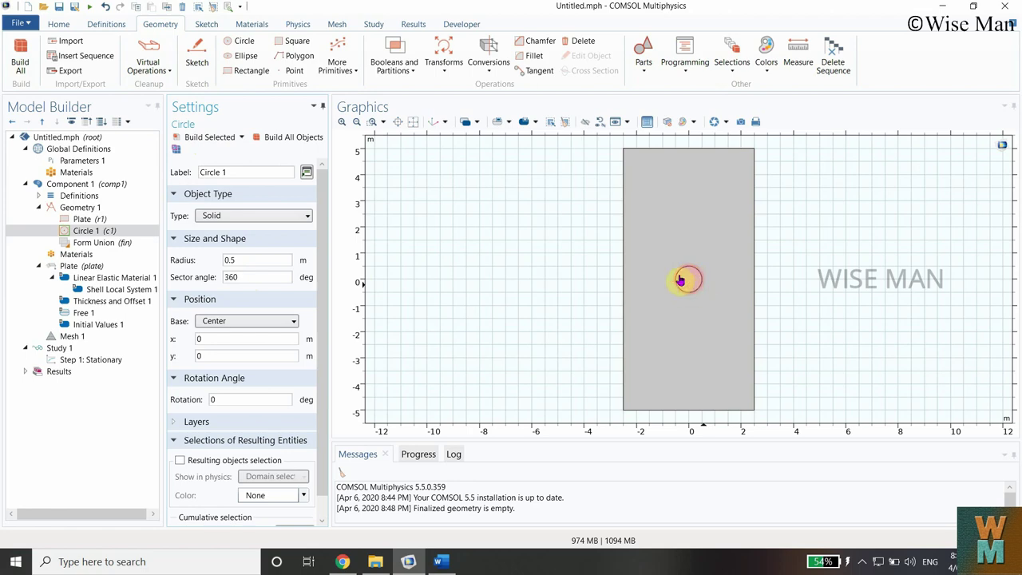
# Duplicate the central circle twice so the geometry has three identical circles
pyautogui.click(99, 232)
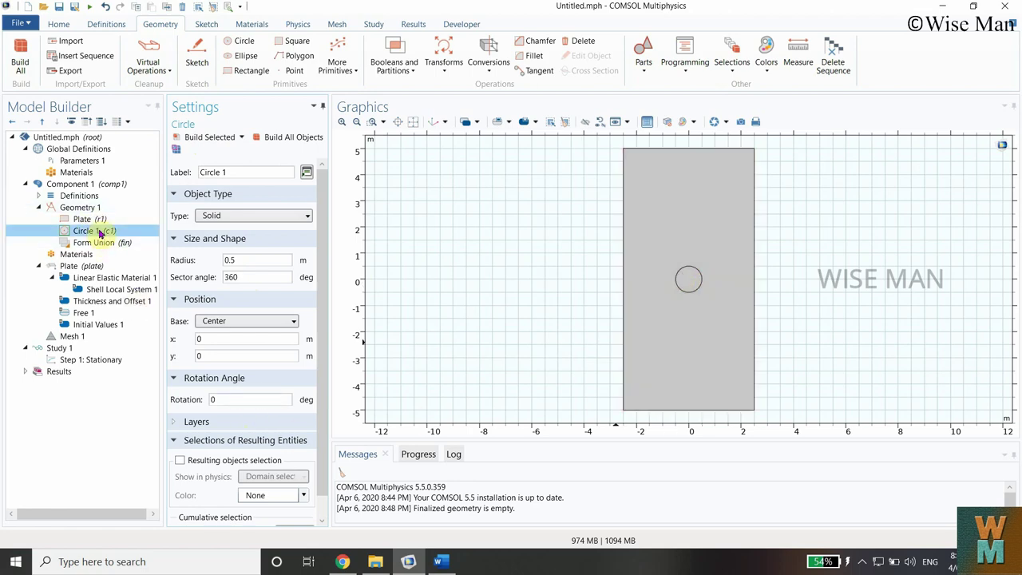
pyautogui.rightClick(97, 232)
pyautogui.click(80, 233)
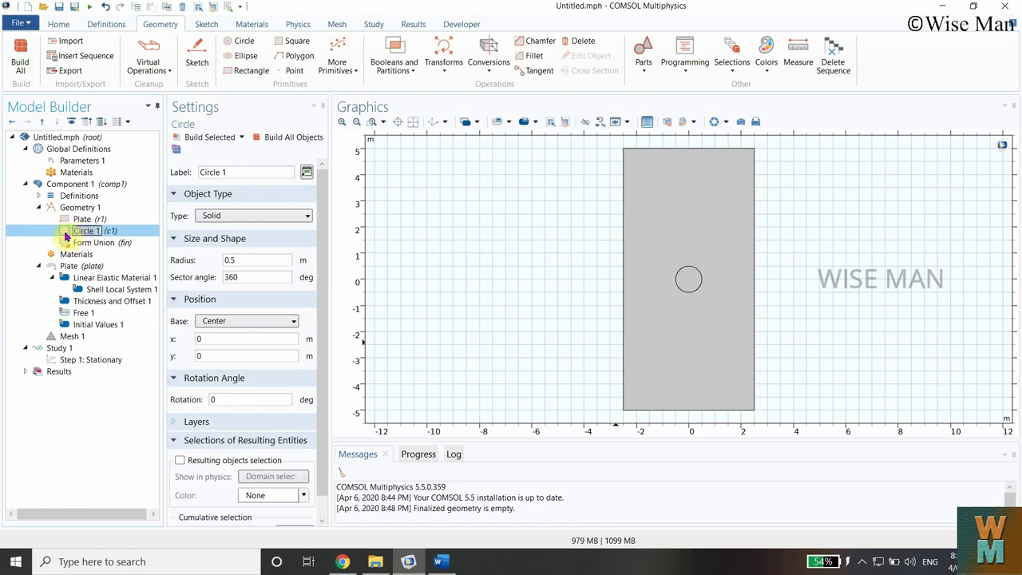
pyautogui.click(85, 461)
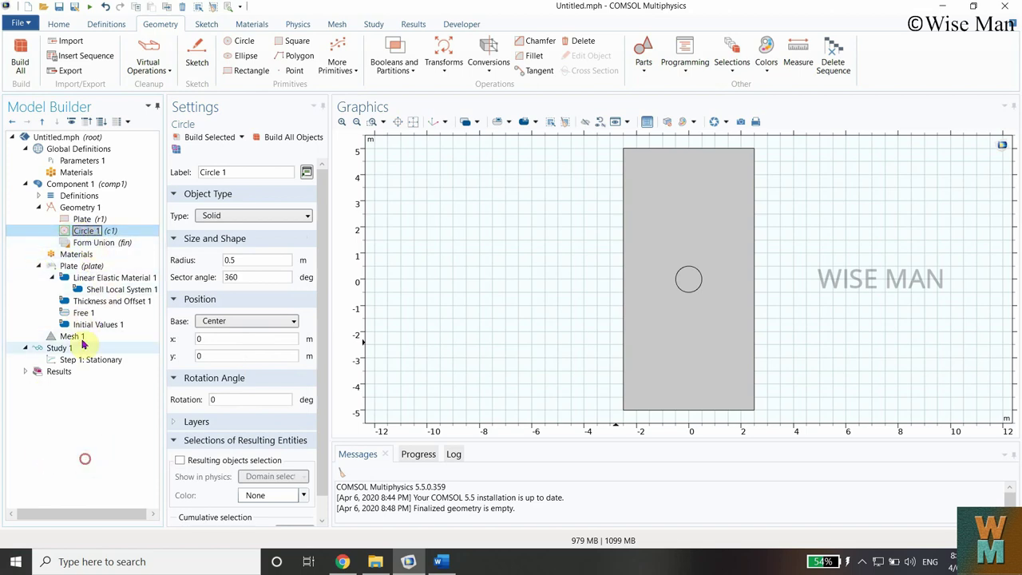
pyautogui.rightClick(110, 233)
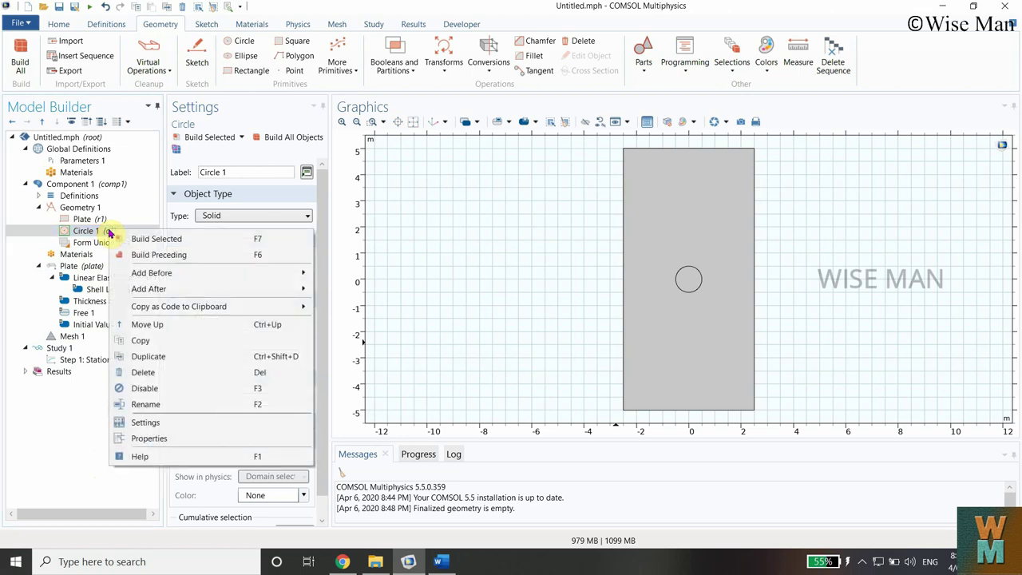
pyautogui.click(144, 357)
pyautogui.rightClick(104, 244)
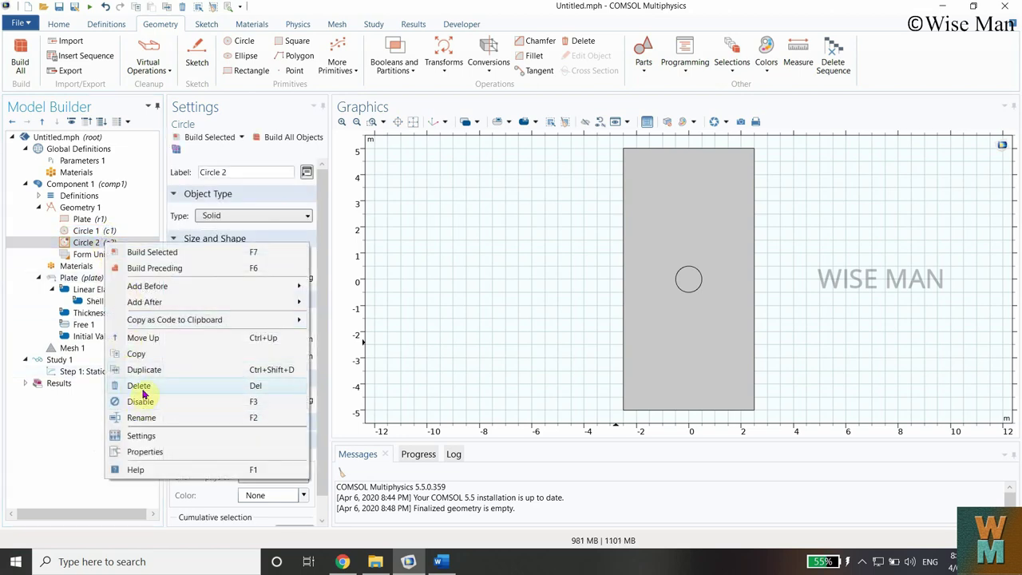
pyautogui.click(143, 370)
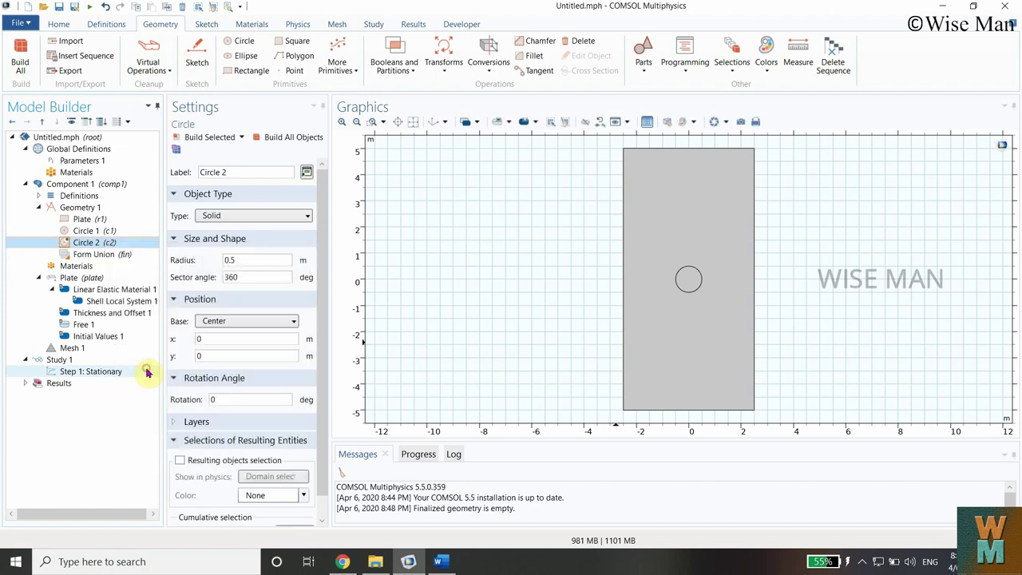
# Set the y position of Circle 2 to 5 m and of Circle 3 to -5 m, building each
pyautogui.click(109, 232)
pyautogui.click(110, 254)
pyautogui.click(106, 242)
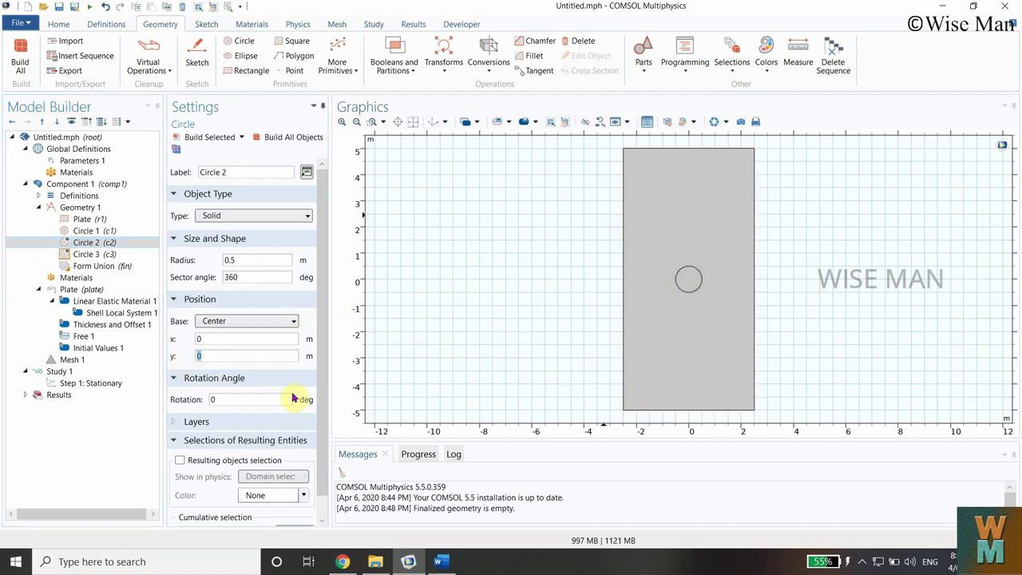
pyautogui.write('5')
pyautogui.click(201, 137)
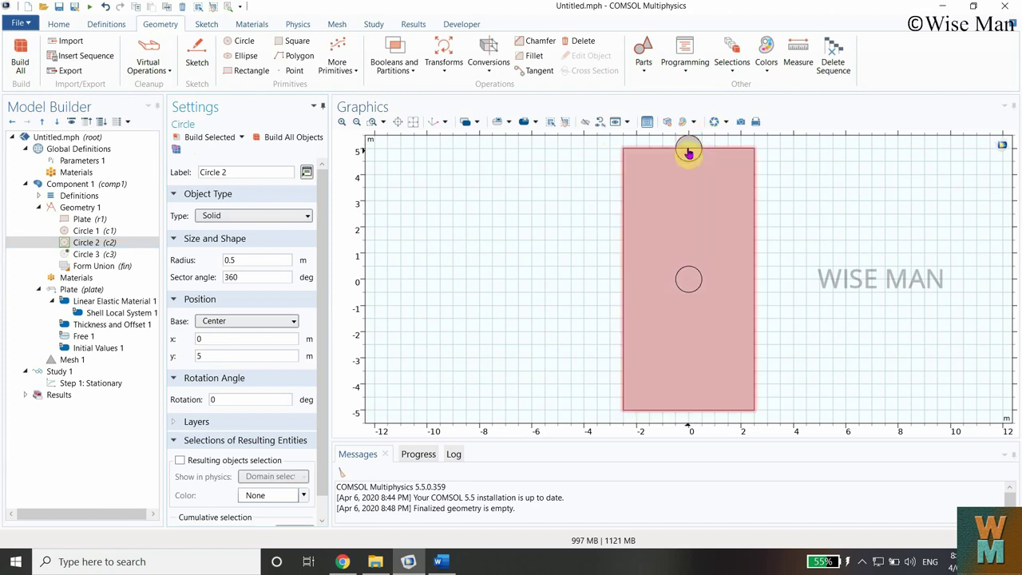
pyautogui.click(120, 254)
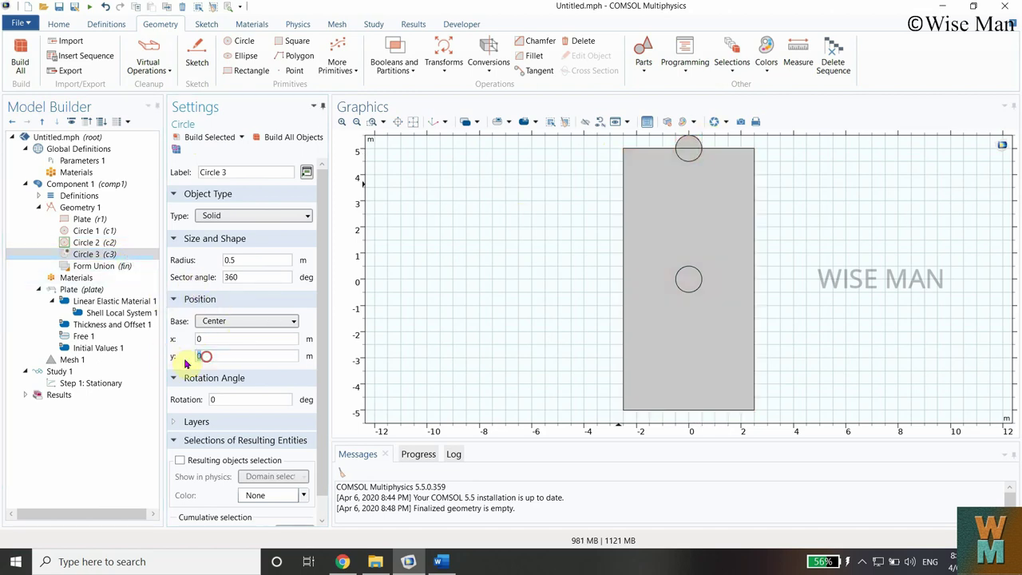
pyautogui.click(205, 136)
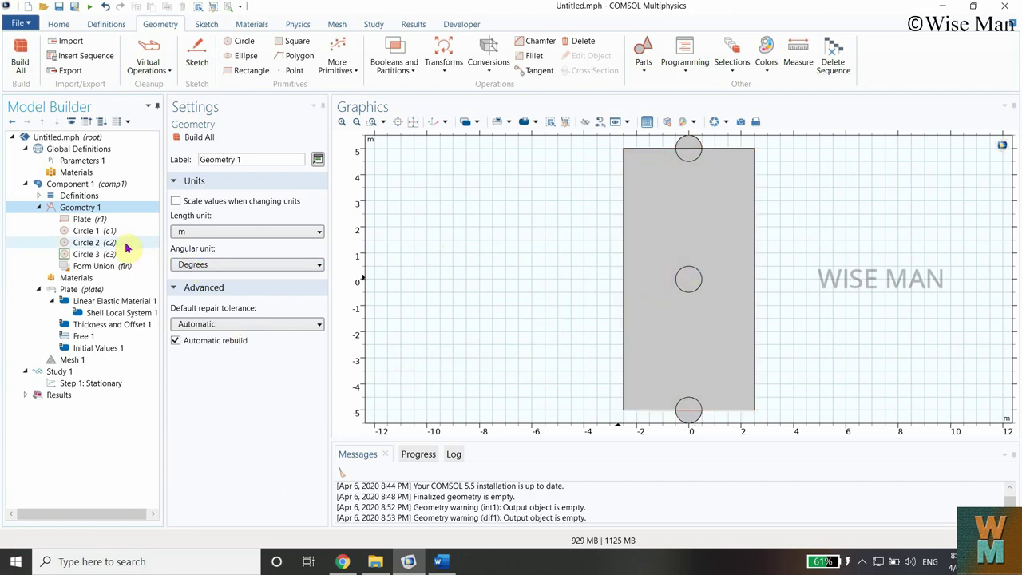
# Add a Difference operation to the geometry with the plate rectangle as the object to add
pyautogui.click(397, 72)
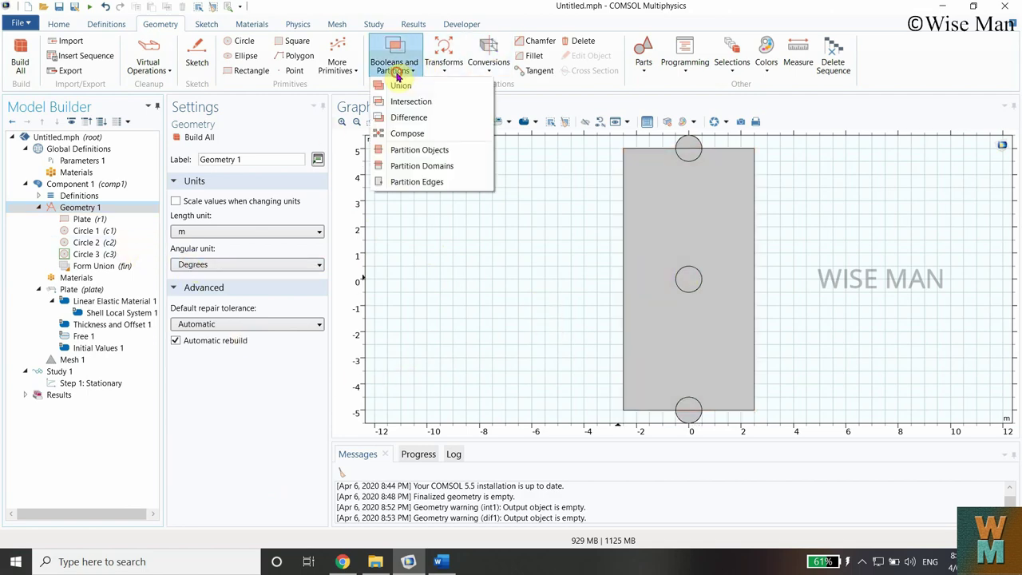
pyautogui.click(423, 123)
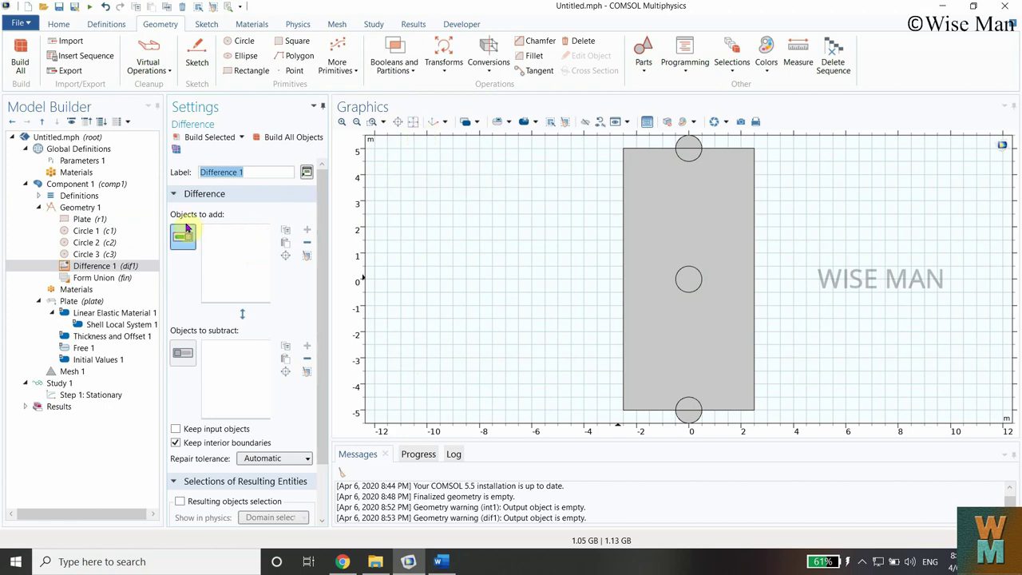
pyautogui.click(665, 272)
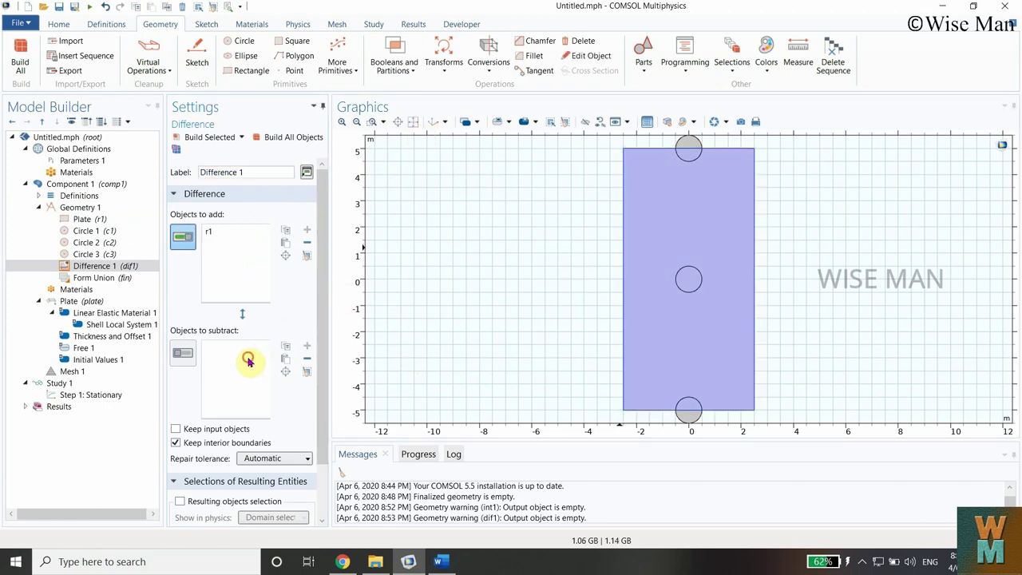
# Make the objects-to-subtract selection of the Difference operation active
pyautogui.click(182, 353)
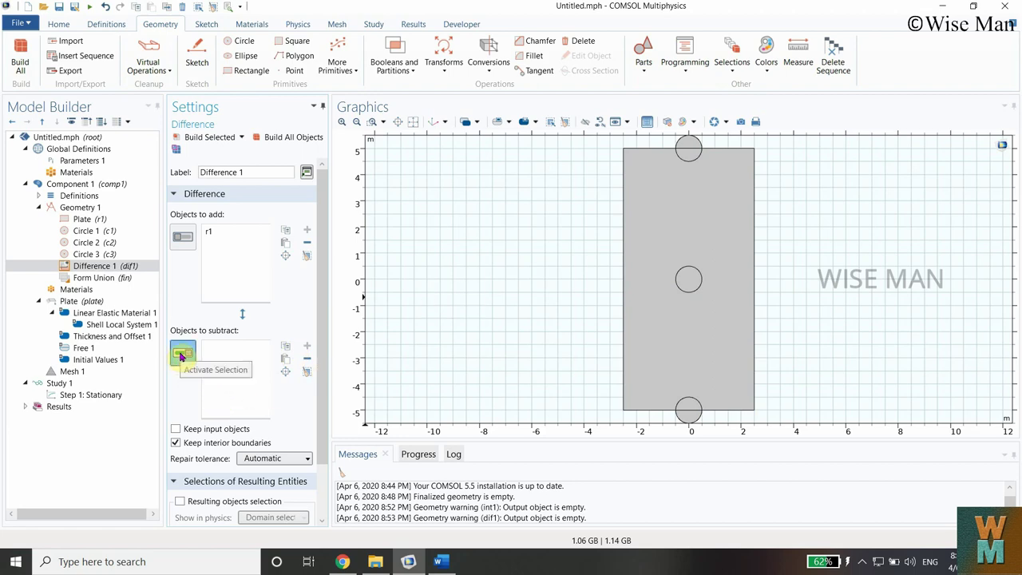
pyautogui.click(689, 151)
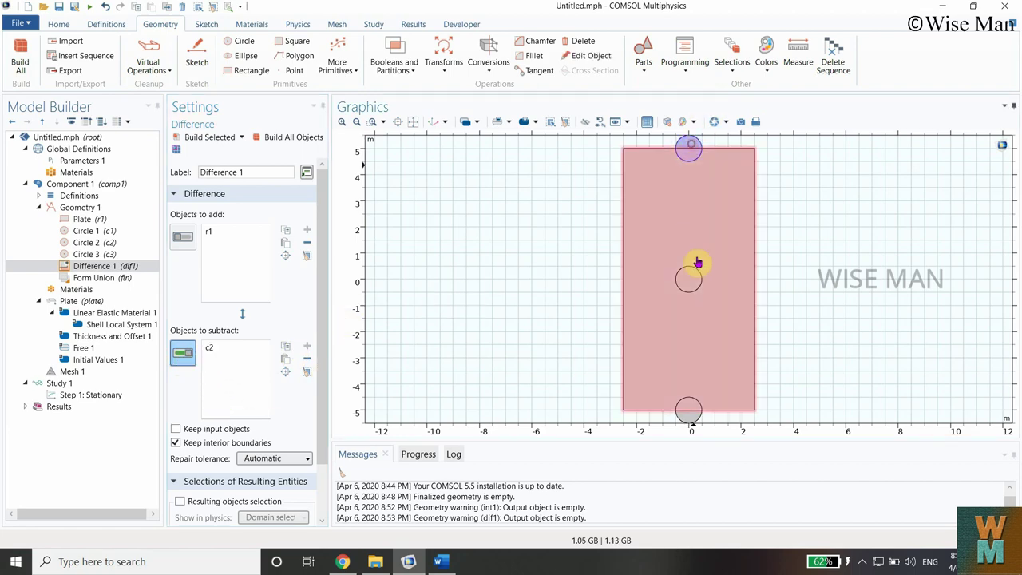
pyautogui.click(690, 279)
pyautogui.click(212, 360)
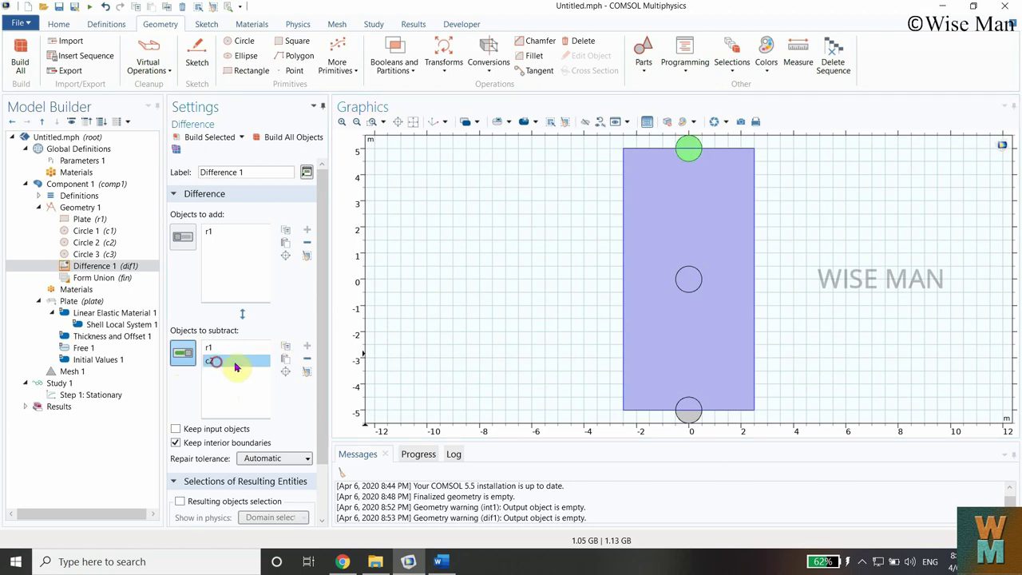
pyautogui.click(306, 360)
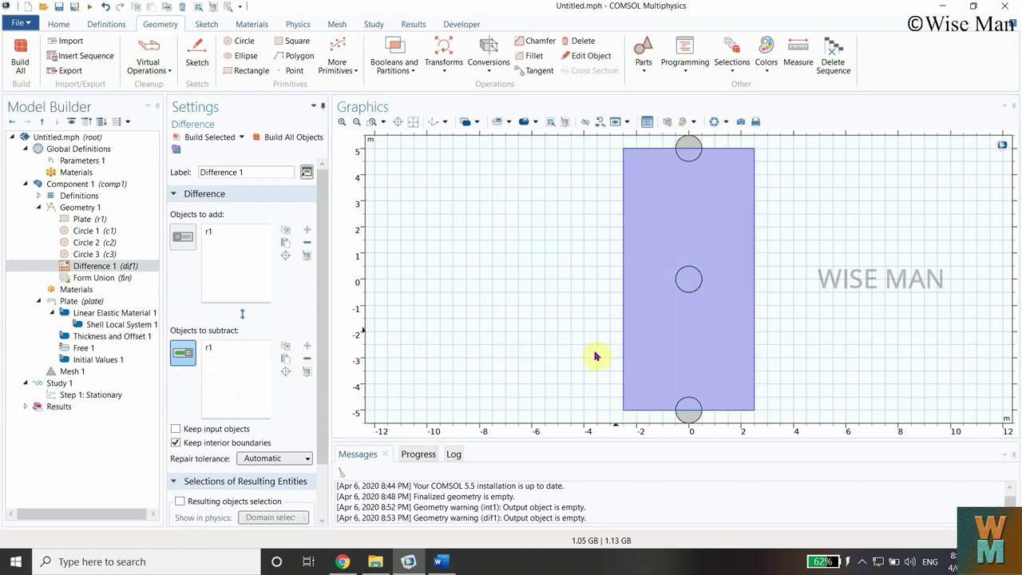
pyautogui.click(688, 413)
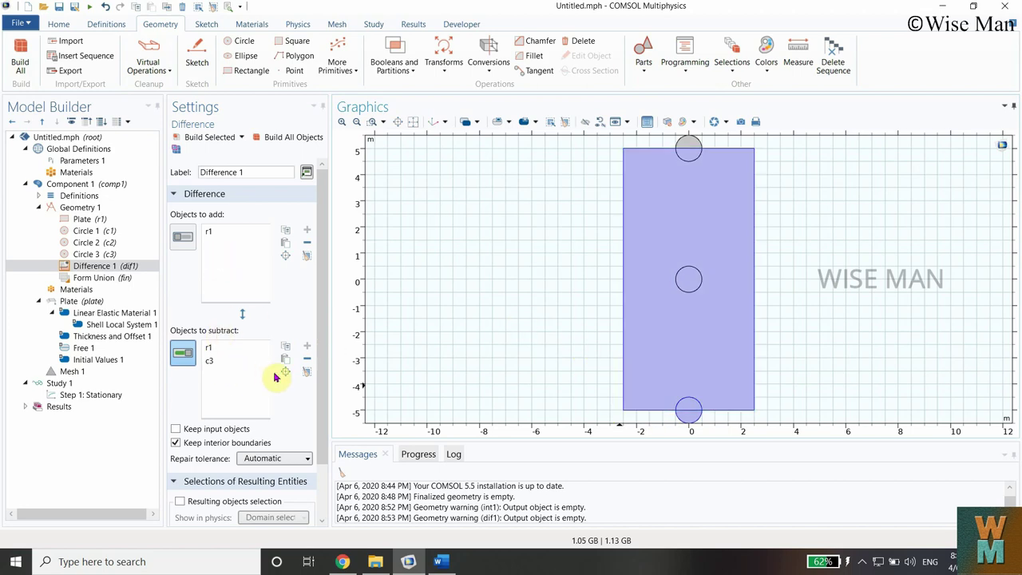
pyautogui.click(685, 281)
pyautogui.click(217, 348)
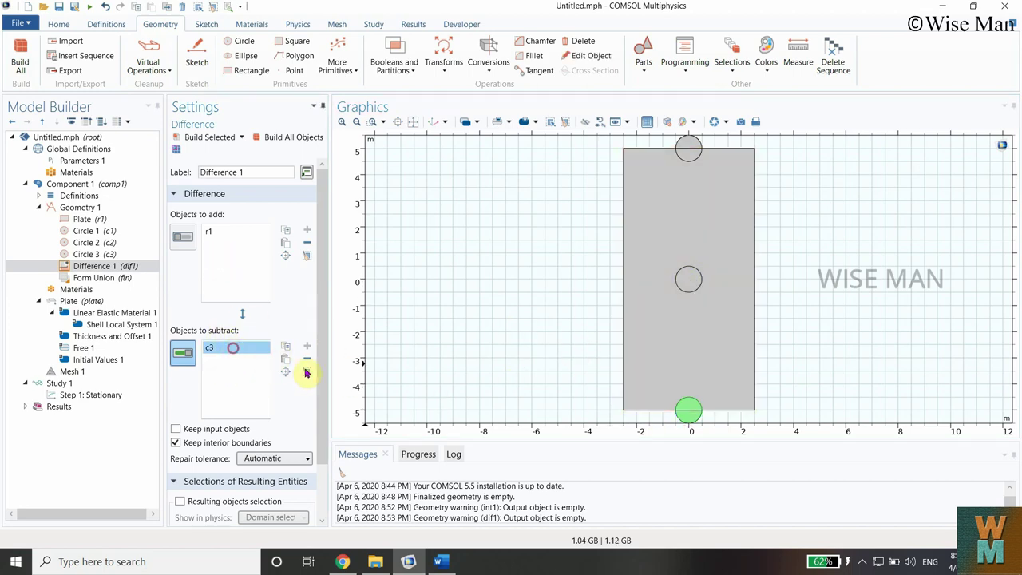
pyautogui.click(307, 359)
pyautogui.click(693, 277)
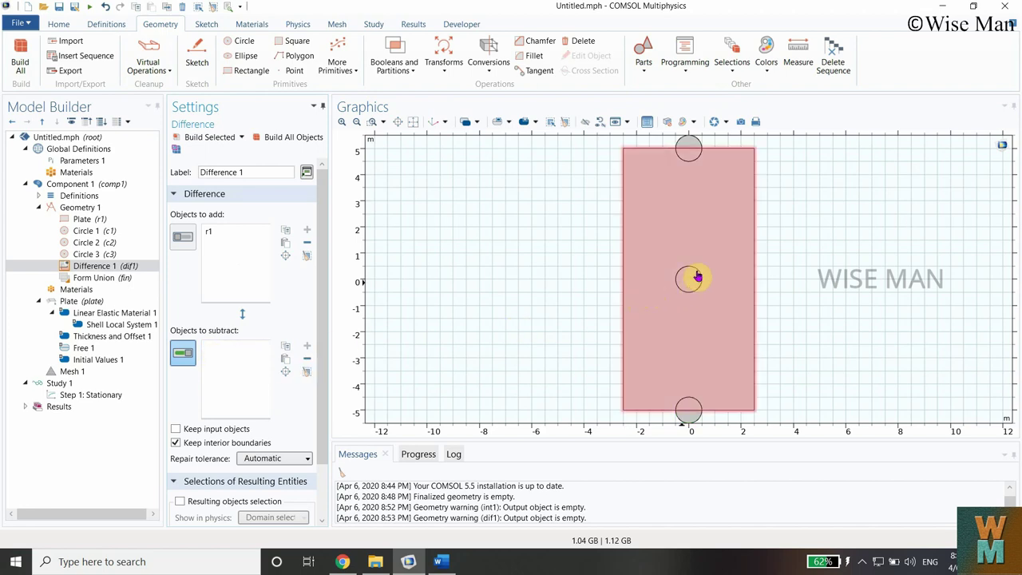
pyautogui.click(684, 281)
# Select the central, upper and lower circles (c1, c2, c3) as the objects to subtract from the plate
pyautogui.scroll(2, 684, 277)
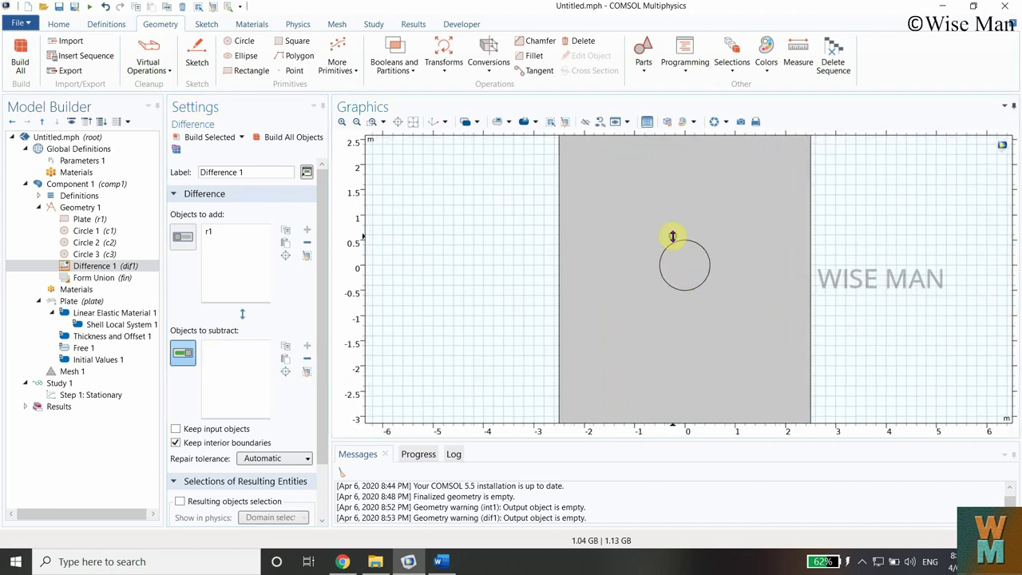
pyautogui.click(677, 244)
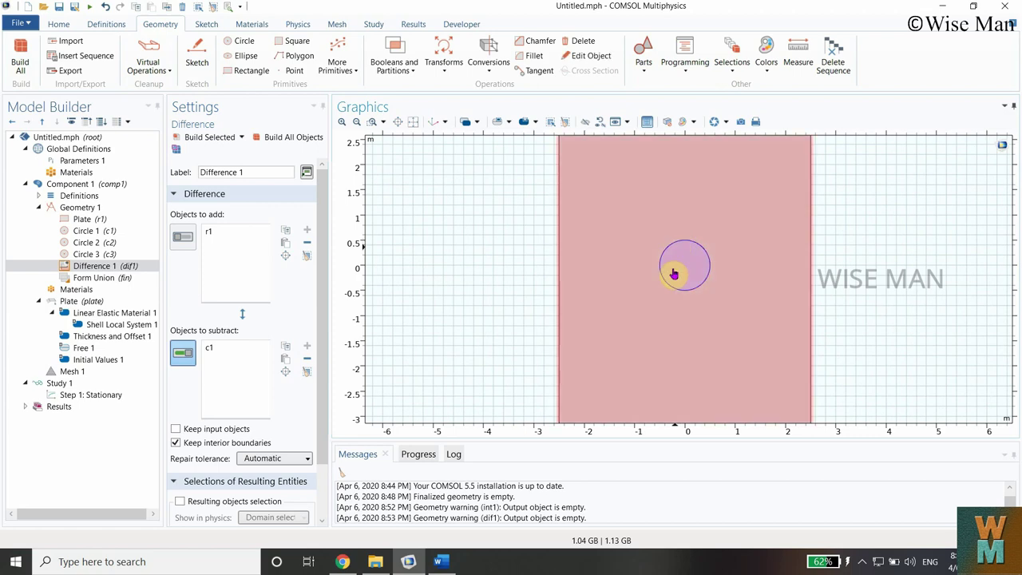
pyautogui.scroll(-2, 721, 235)
pyautogui.moveTo(866, 221); pyautogui.dragTo(848, 328)
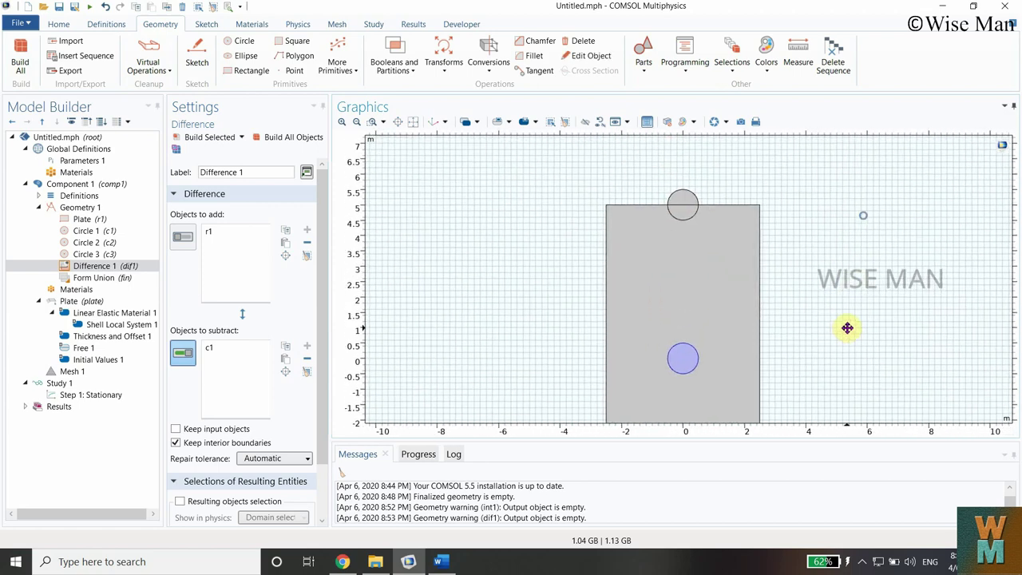
pyautogui.click(691, 200)
pyautogui.moveTo(826, 431); pyautogui.dragTo(821, 245)
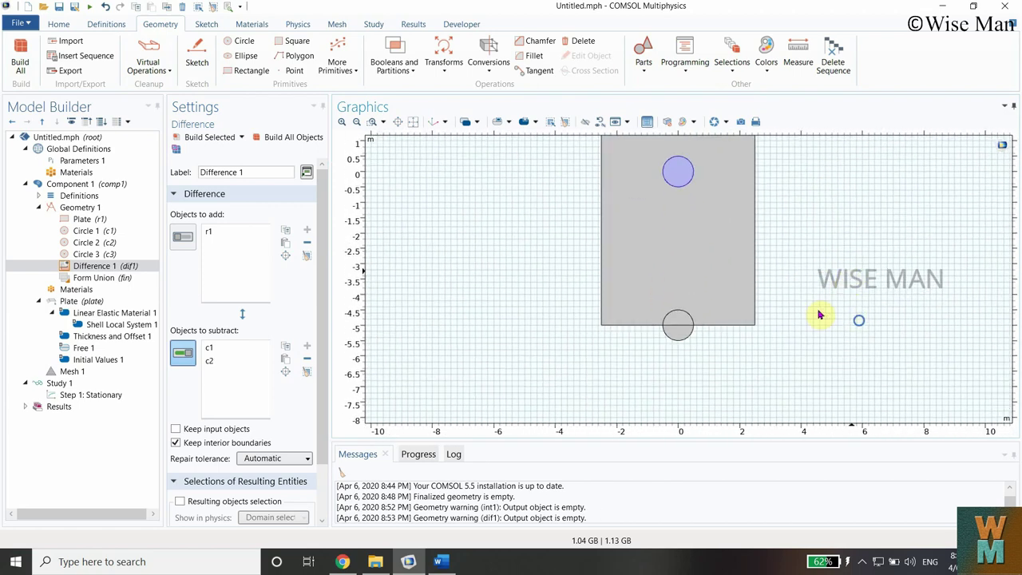
pyautogui.click(675, 339)
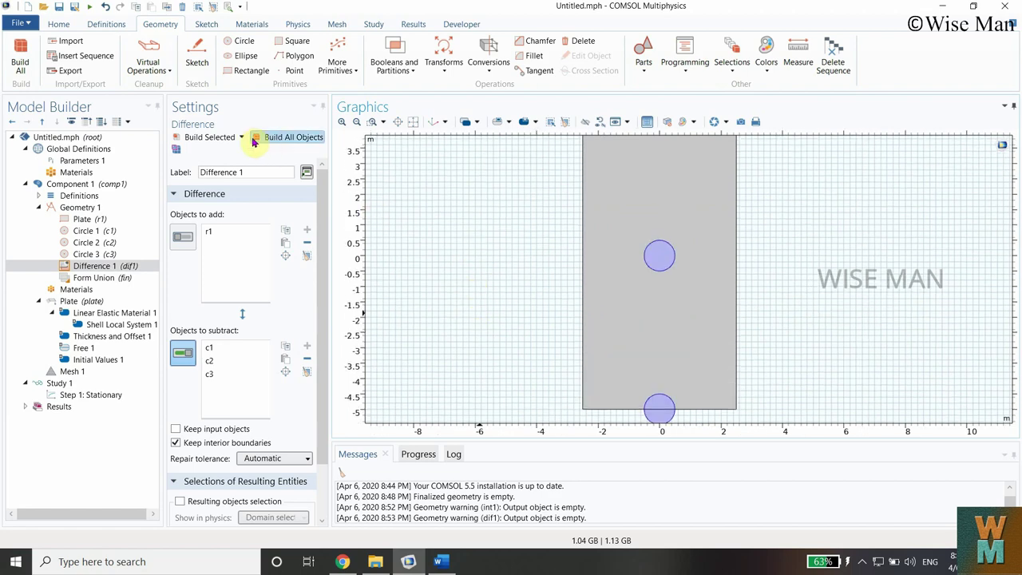
# Build the Difference operation and finalize the plate geometry by building Form Union
pyautogui.click(209, 139)
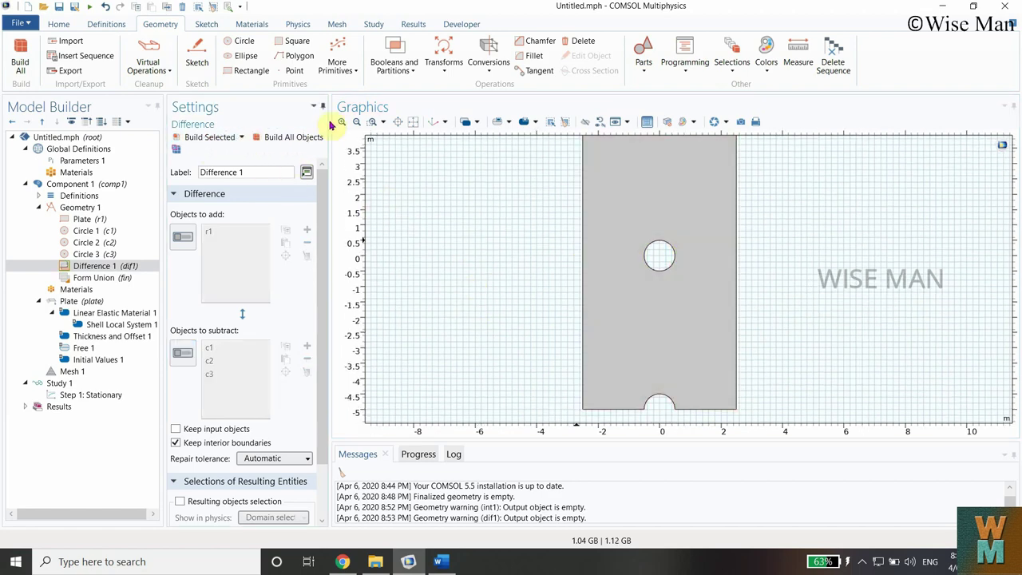
pyautogui.click(414, 122)
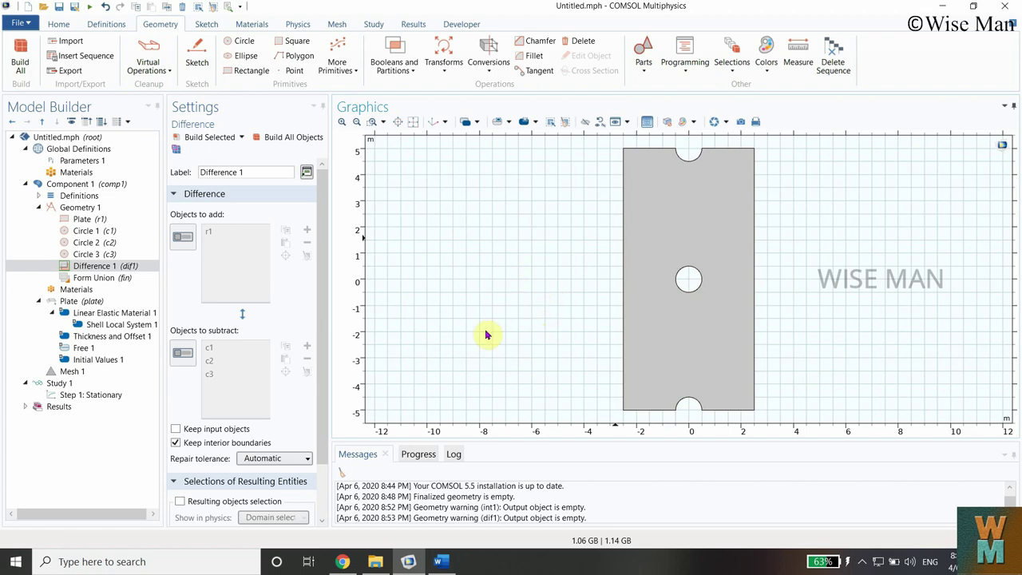
pyautogui.click(98, 278)
pyautogui.click(272, 141)
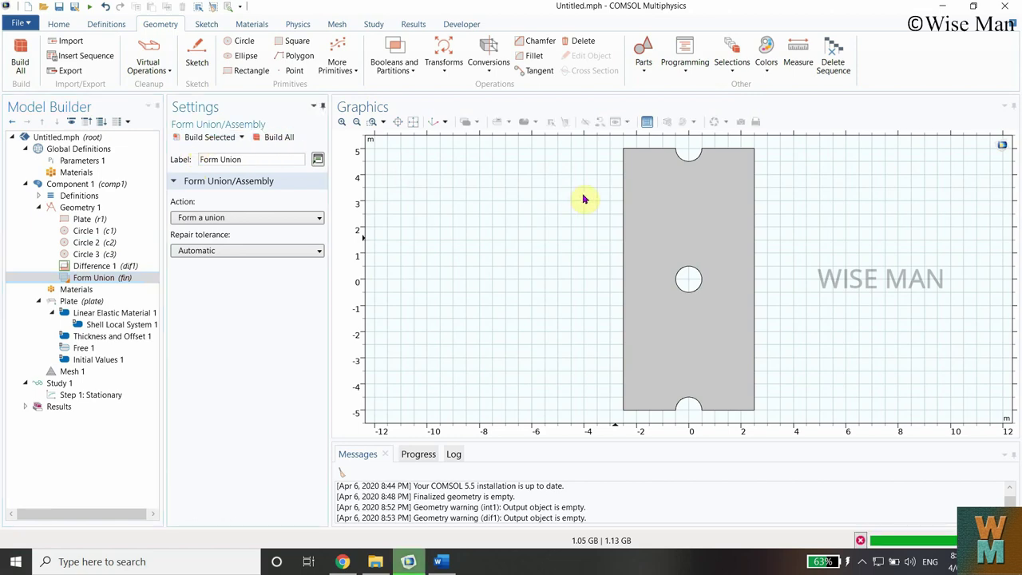
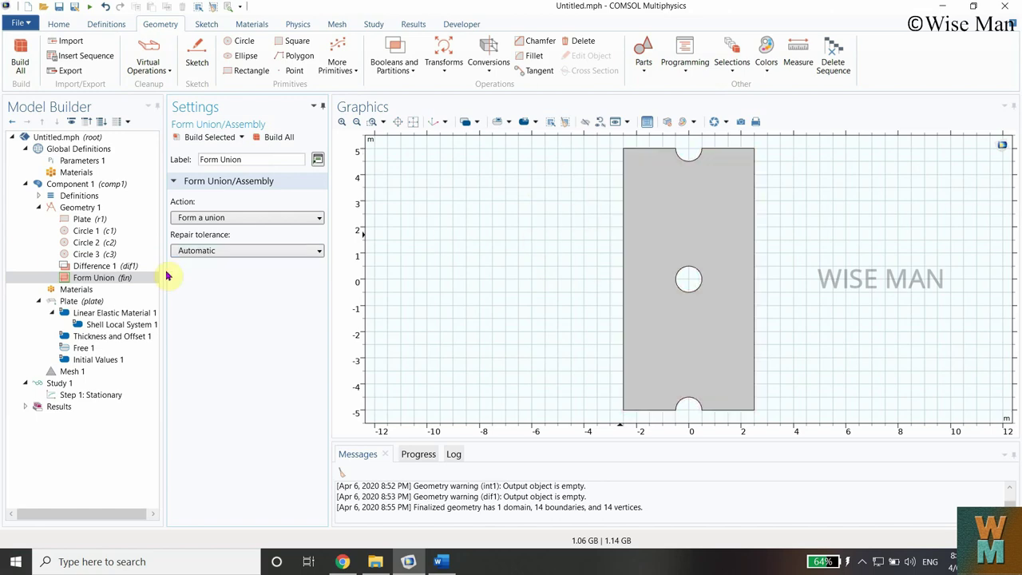
# Add the built-in material Steel AISI 4340 to the component and close the material library
pyautogui.click(84, 290)
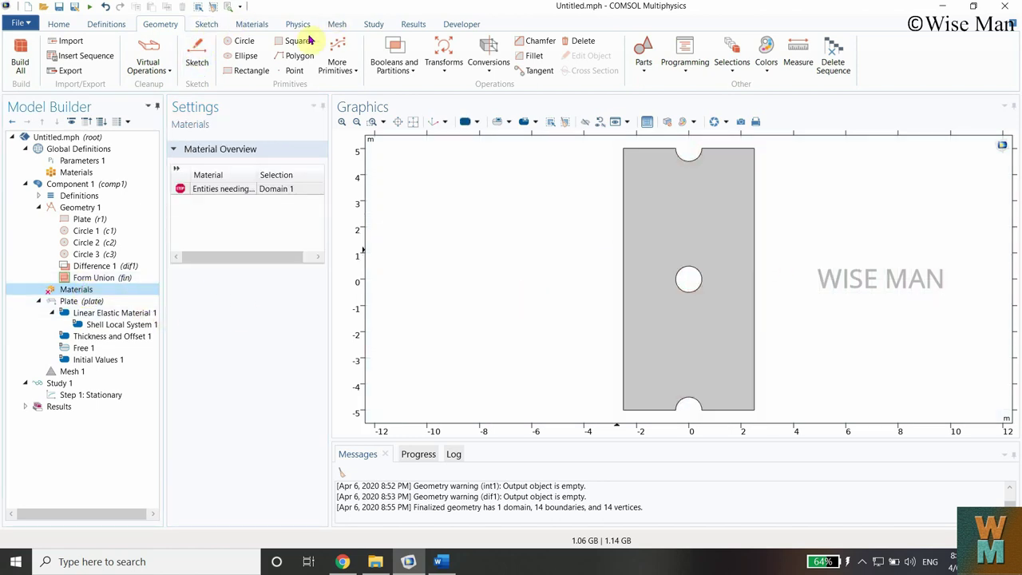
pyautogui.click(253, 27)
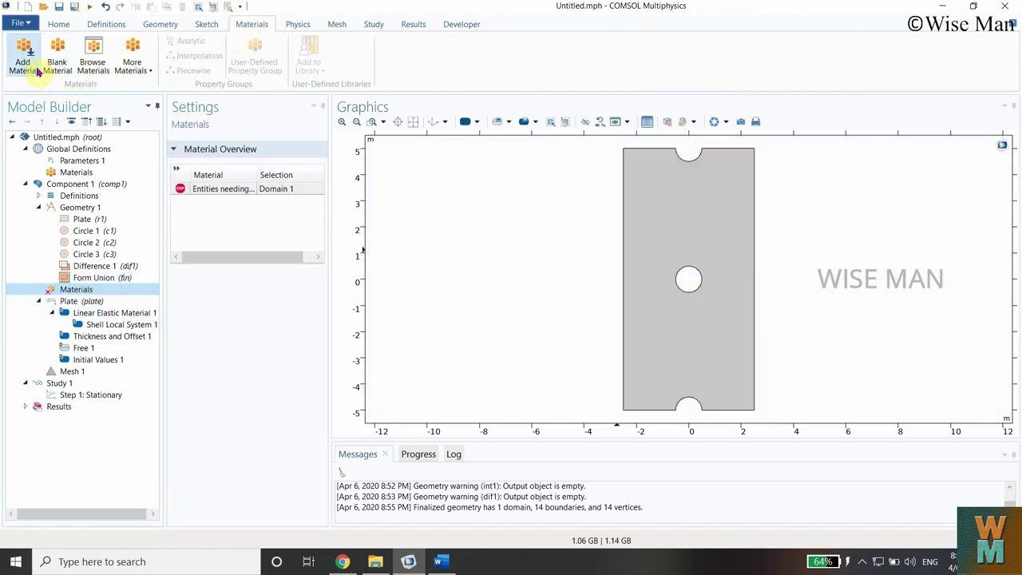
pyautogui.click(127, 72)
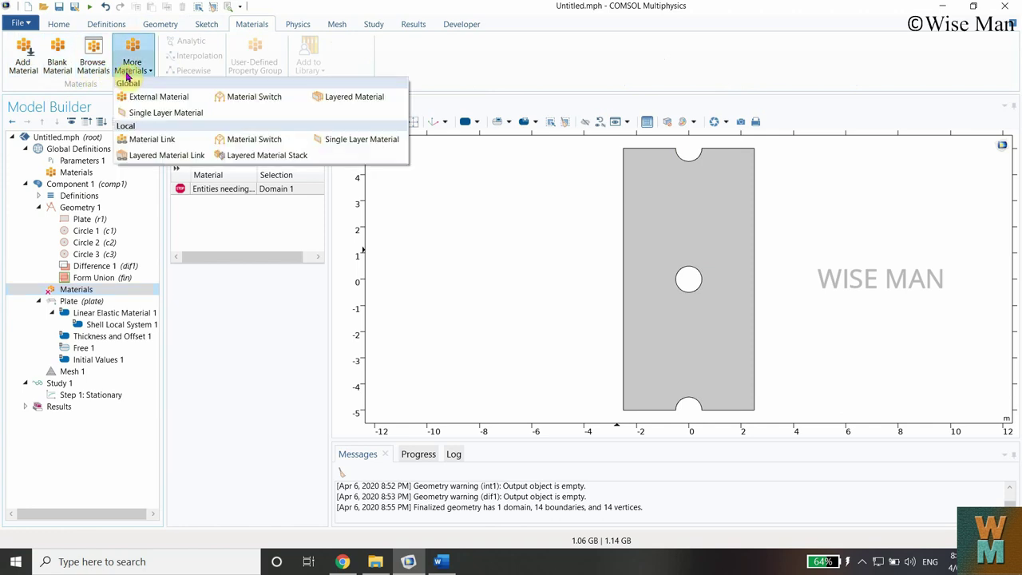
pyautogui.click(128, 70)
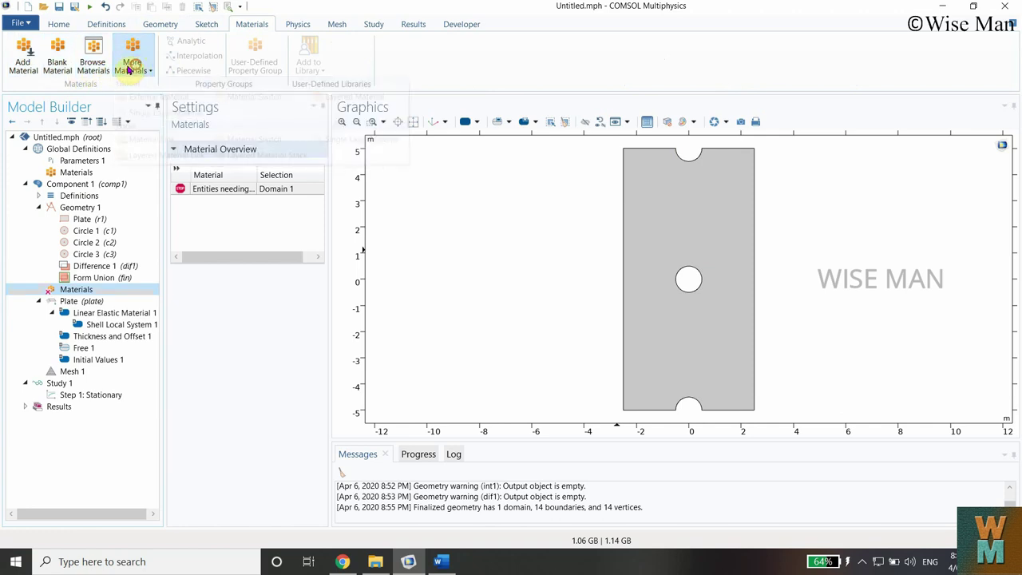
pyautogui.click(24, 51)
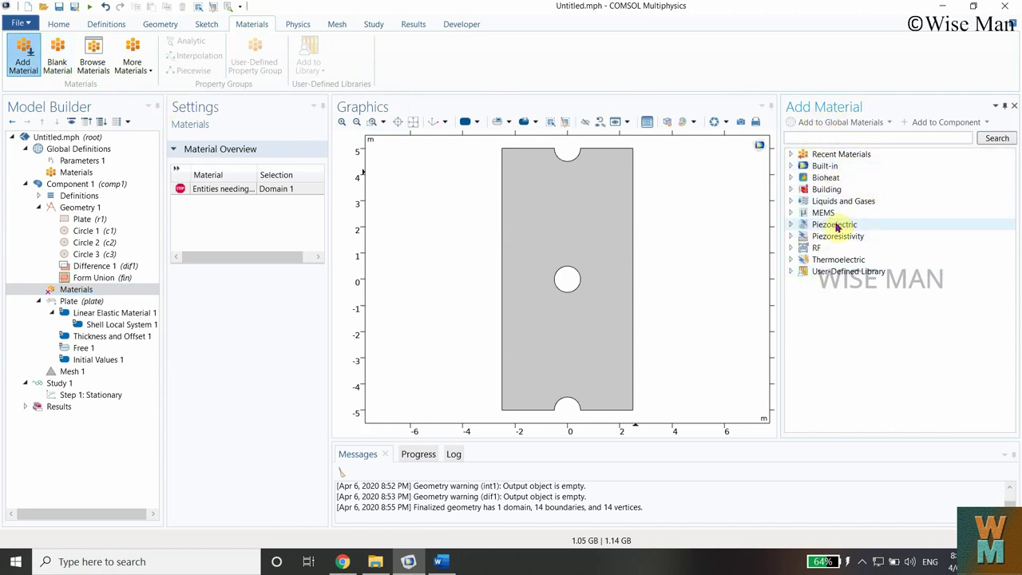
pyautogui.click(789, 166)
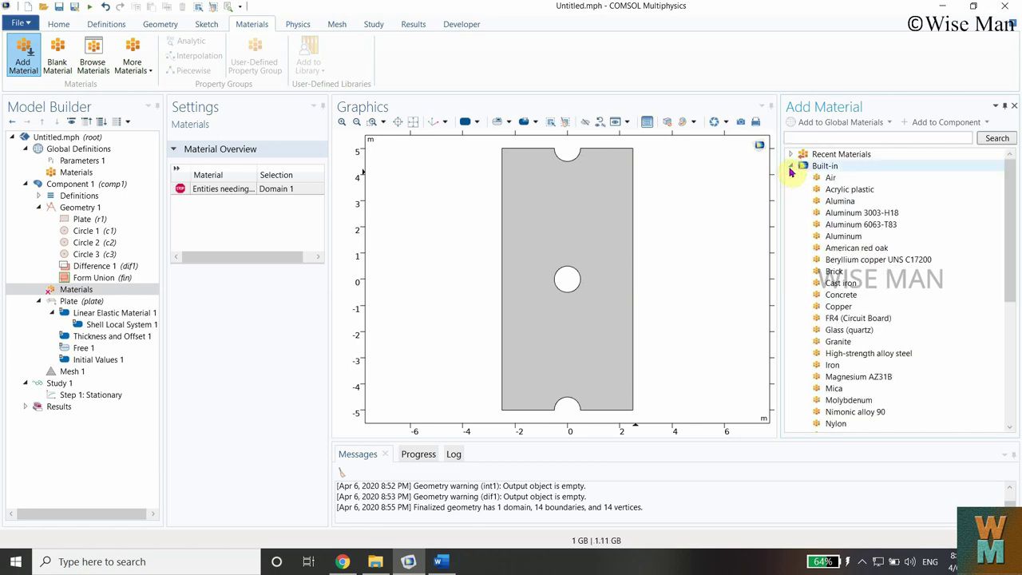
pyautogui.scroll(-3, 863, 334)
pyautogui.scroll(-2, 863, 334)
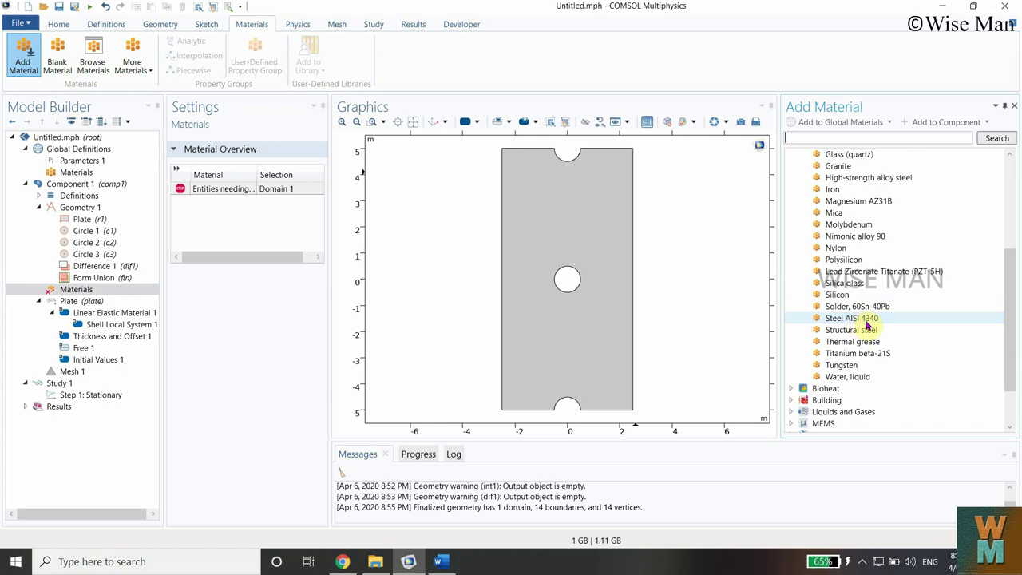
pyautogui.click(867, 321)
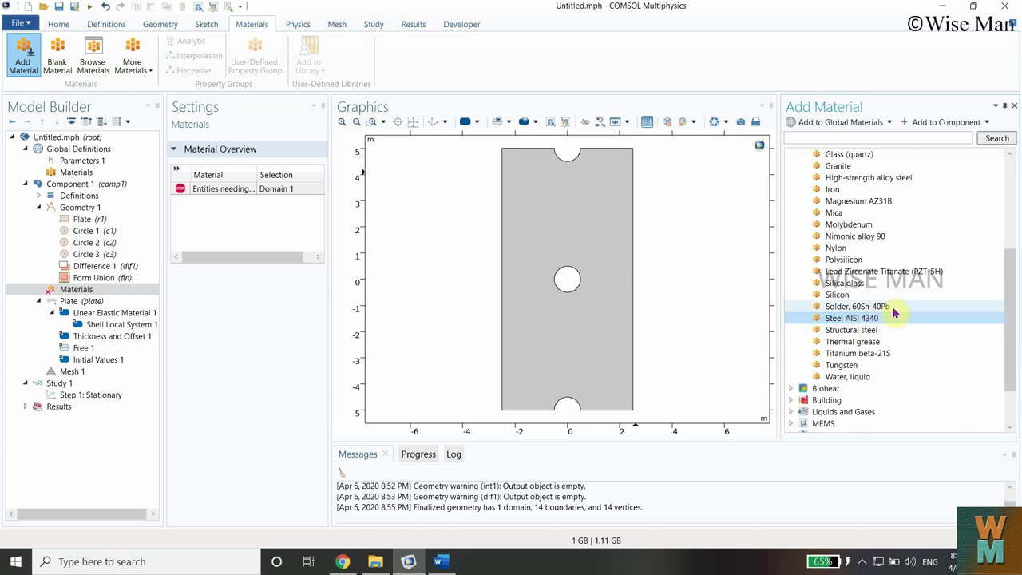
pyautogui.click(926, 124)
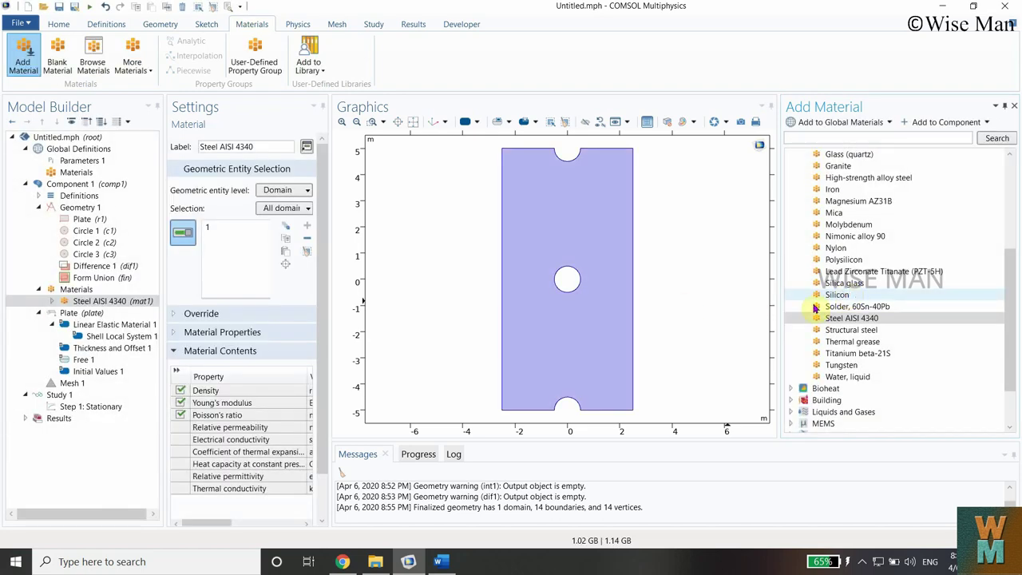
pyautogui.click(1015, 107)
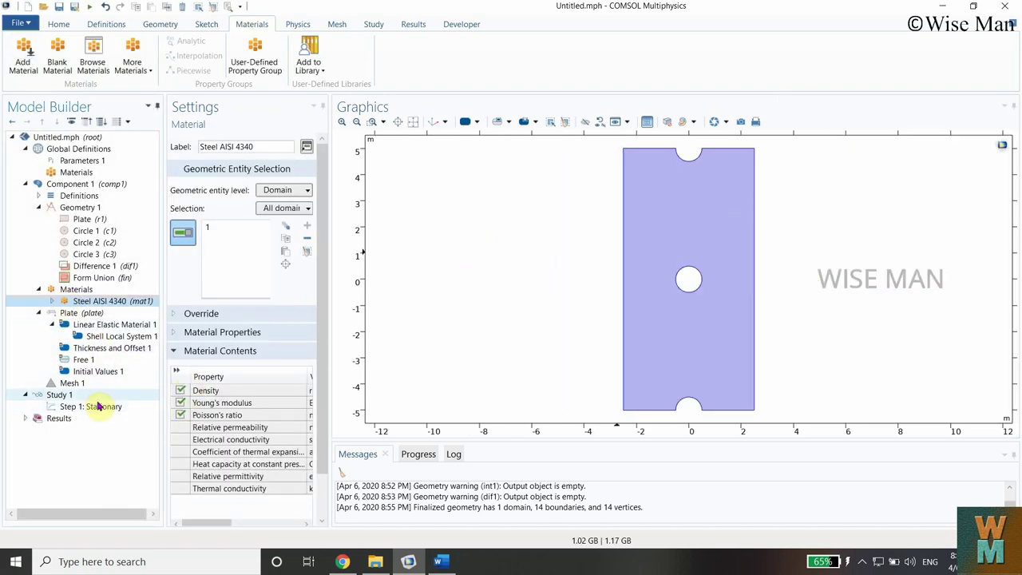
pyautogui.click(103, 307)
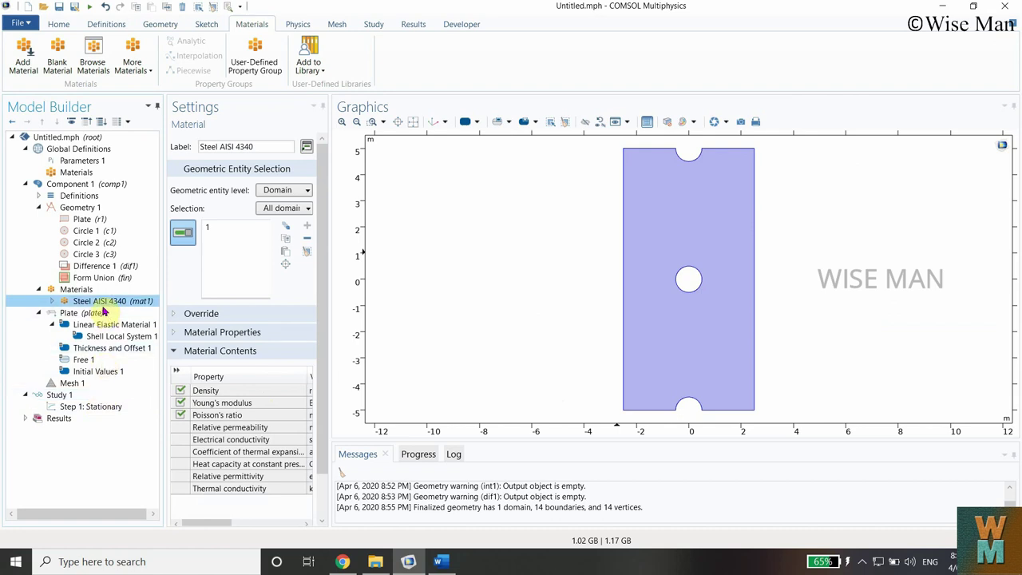
pyautogui.moveTo(217, 522)
pyautogui.mouseDown()
pyautogui.moveTo(249, 520)
pyautogui.moveTo(213, 516)
pyautogui.mouseUp()
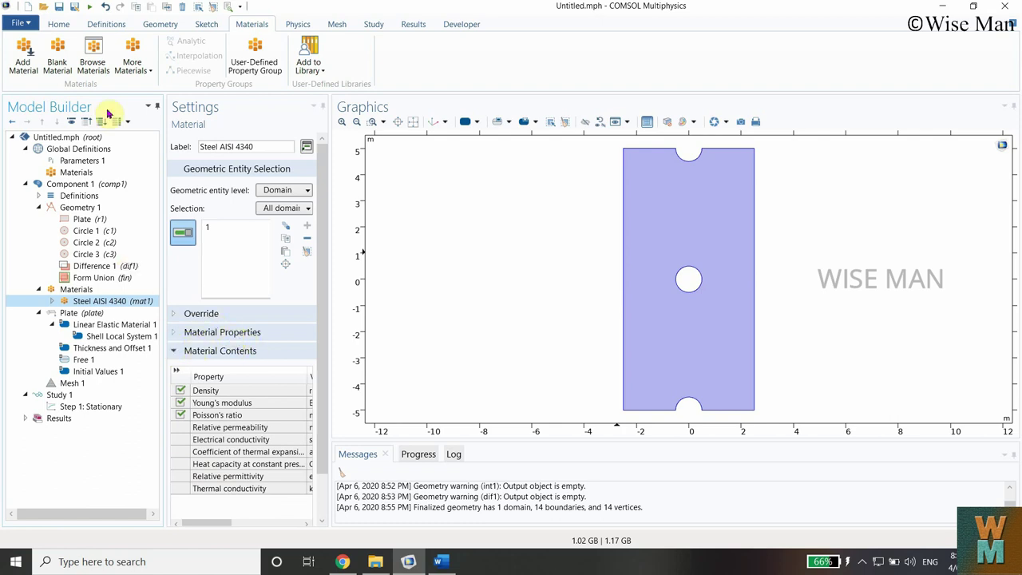
# Add a Fixed Constraint boundary condition on the four straight edge segments along the plate's upper and lower ends
pyautogui.click(295, 24)
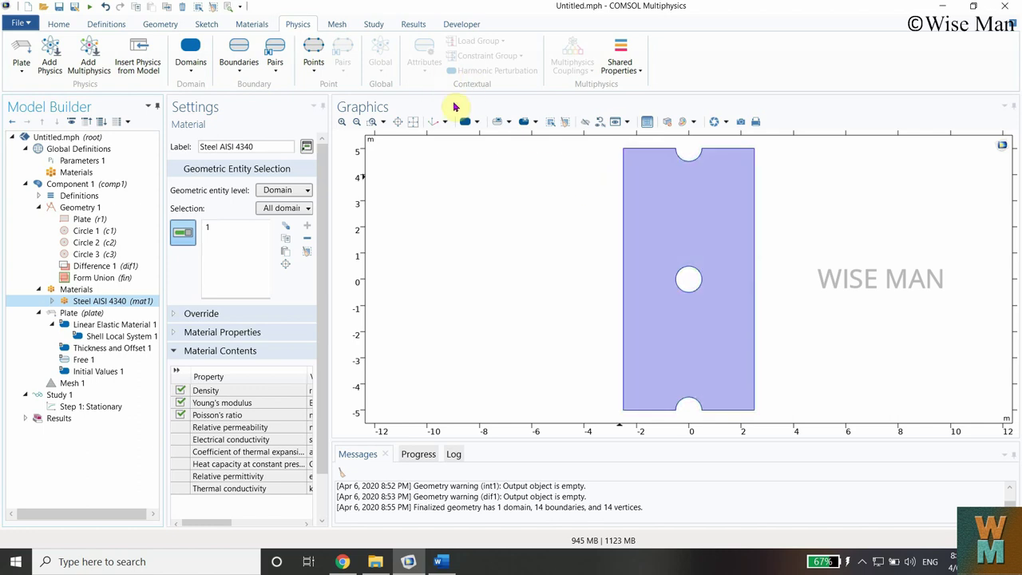
pyautogui.click(249, 72)
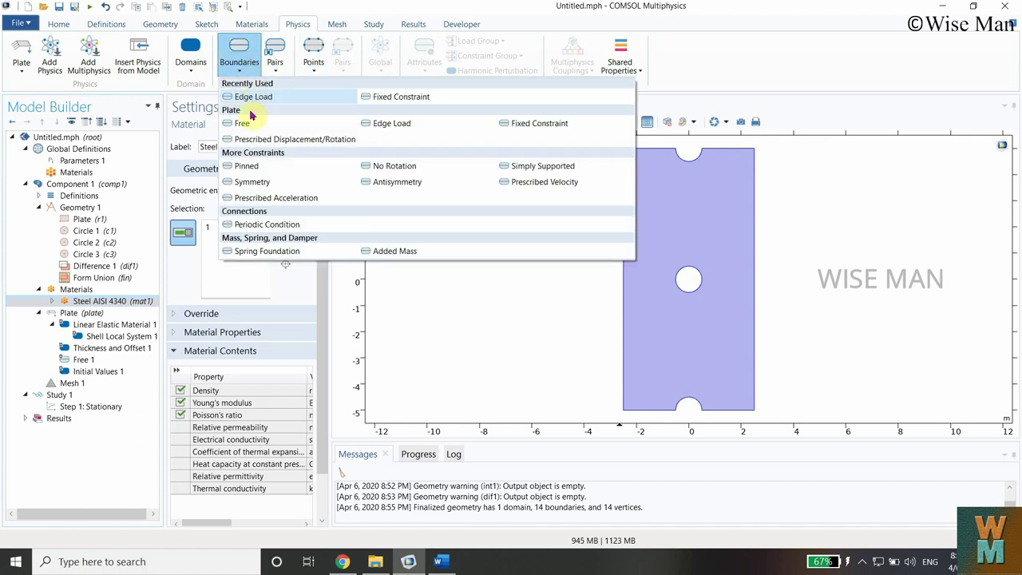
pyautogui.click(238, 72)
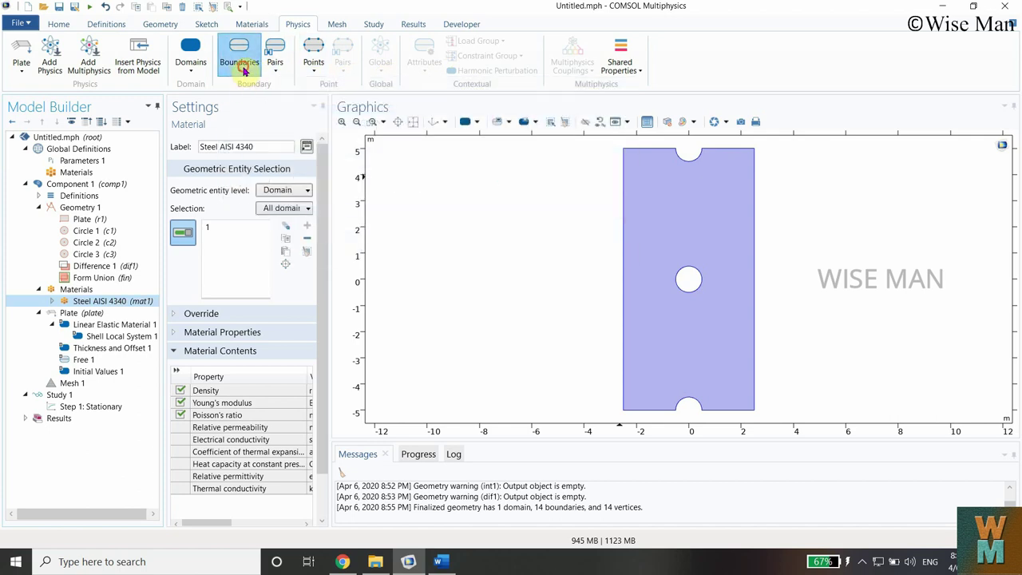
pyautogui.click(241, 70)
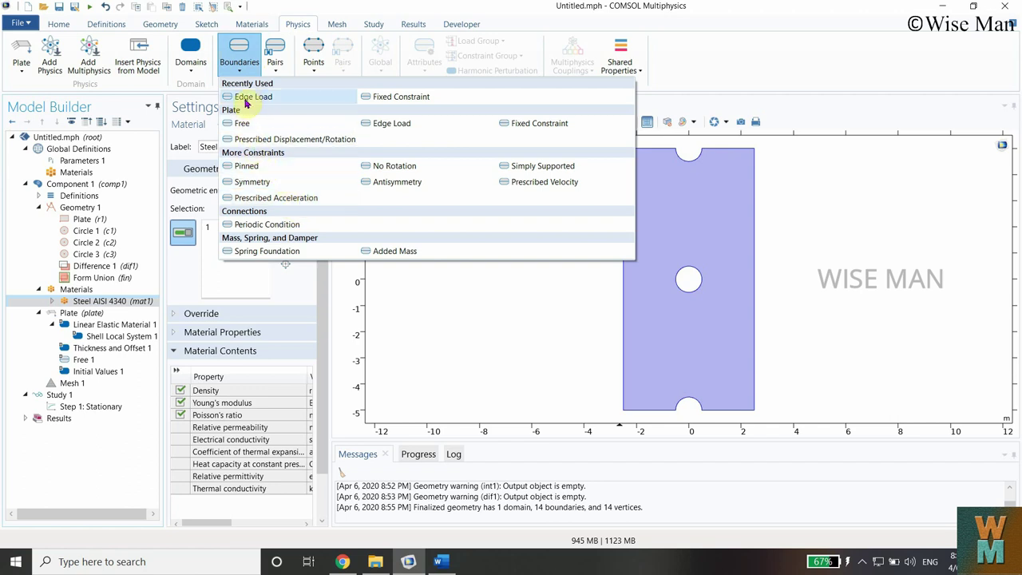
pyautogui.click(389, 96)
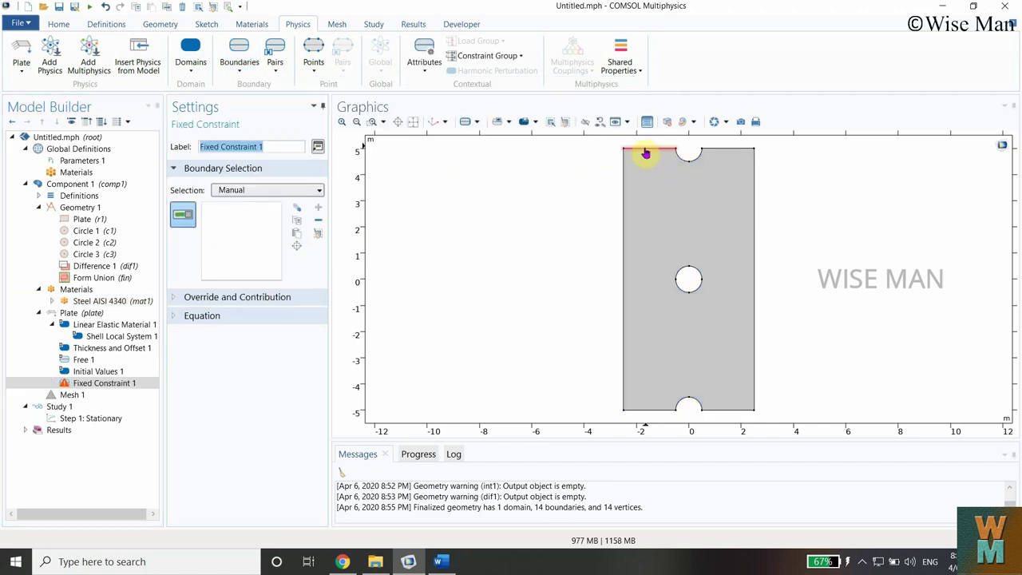
pyautogui.click(645, 150)
pyautogui.click(725, 150)
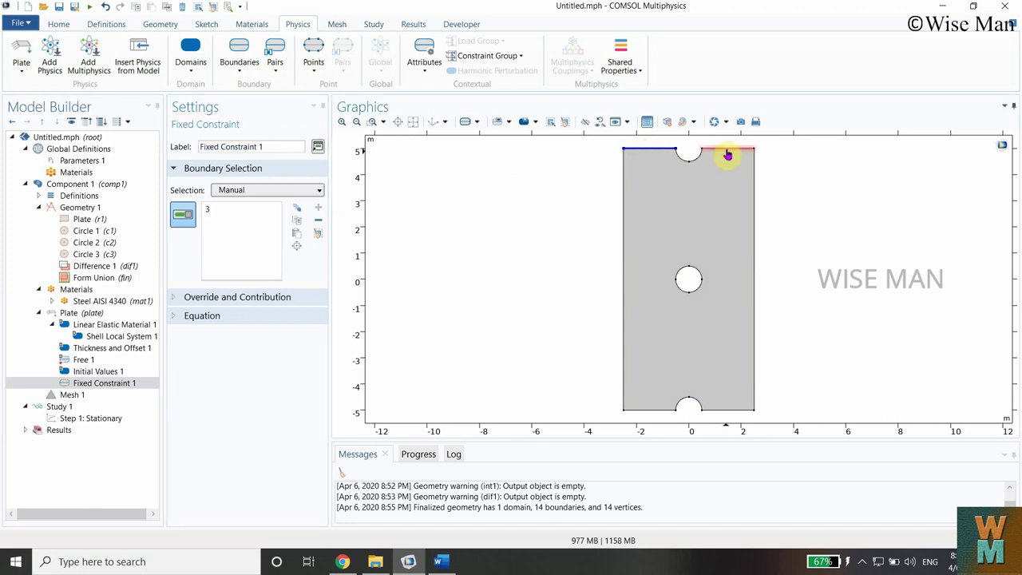
pyautogui.click(653, 411)
pyautogui.click(733, 413)
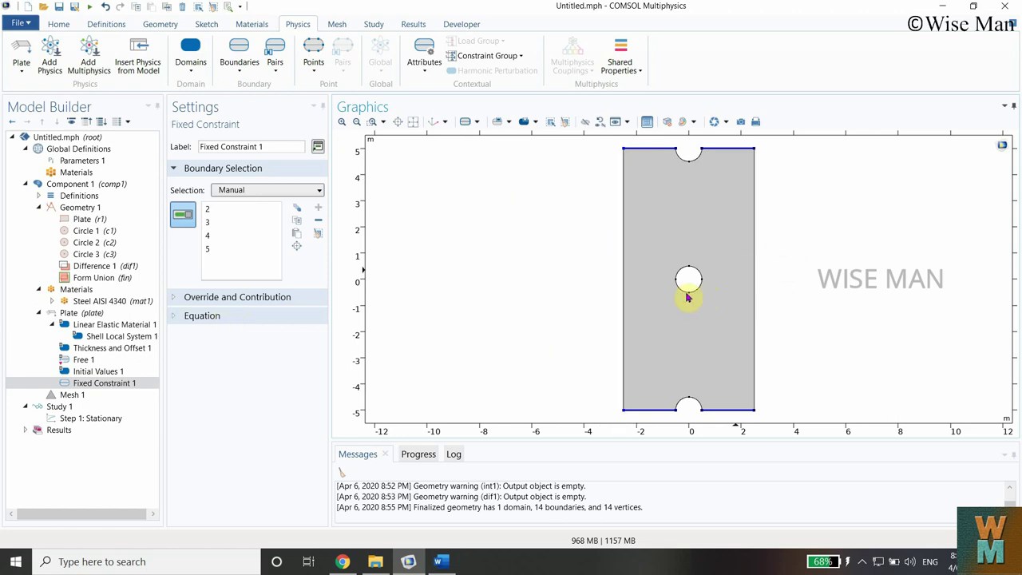
# Add an Edge Load boundary condition on the plate's two long vertical side edges
pyautogui.click(244, 70)
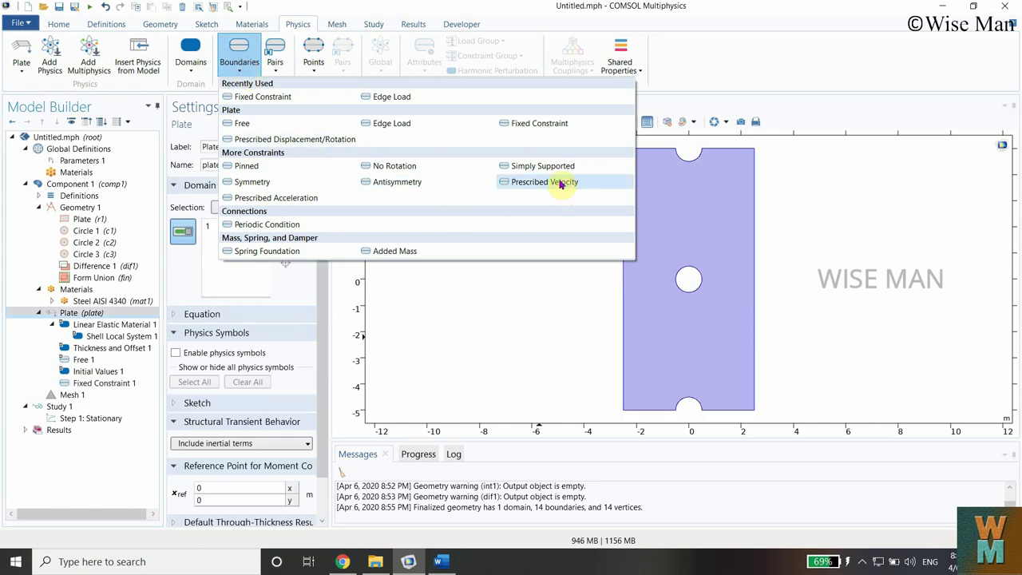
pyautogui.click(399, 126)
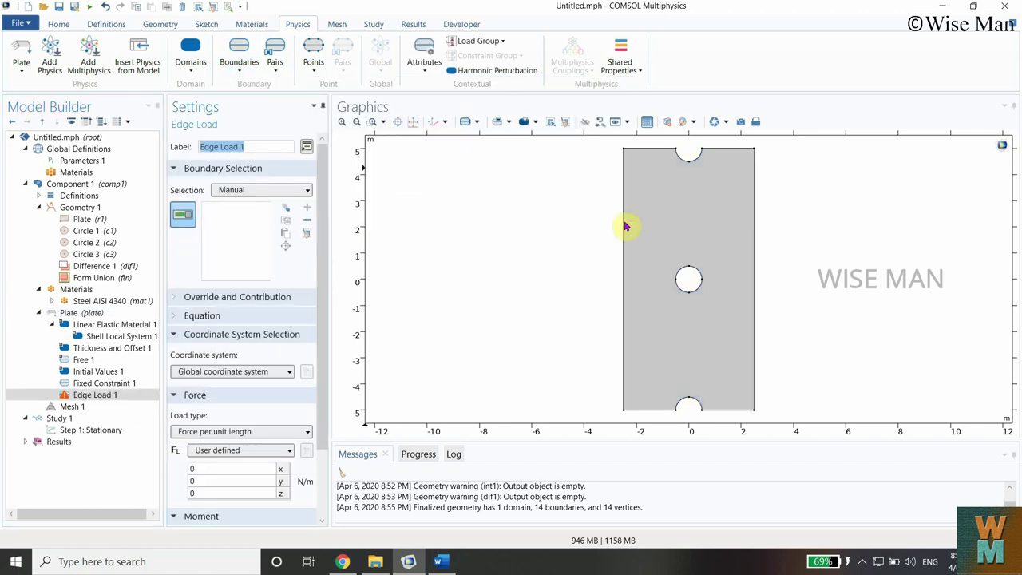
pyautogui.click(755, 264)
pyautogui.click(623, 279)
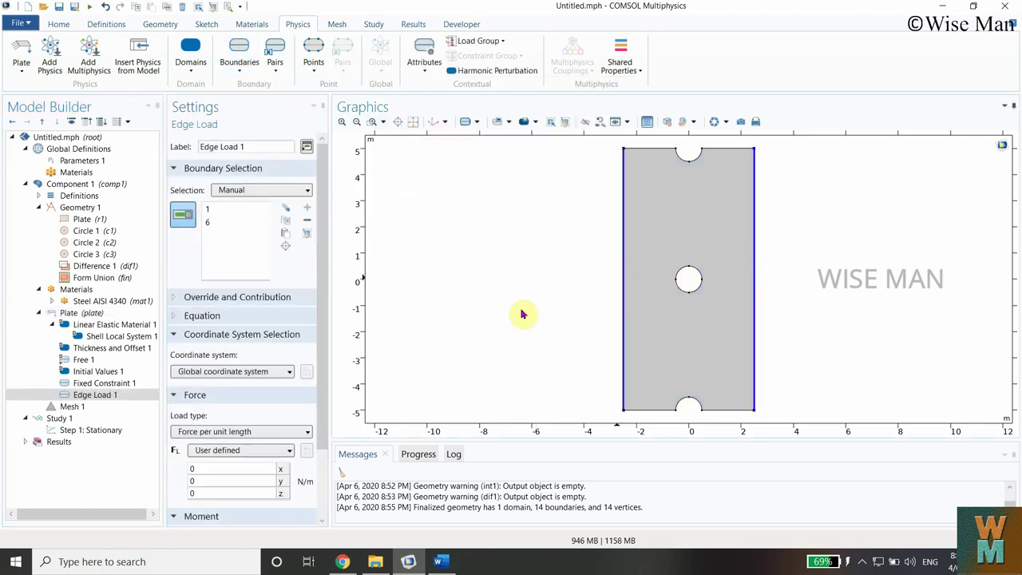
# Set the edge load's x-component of force per unit length to 150 N/m
pyautogui.scroll(-1, 228, 447)
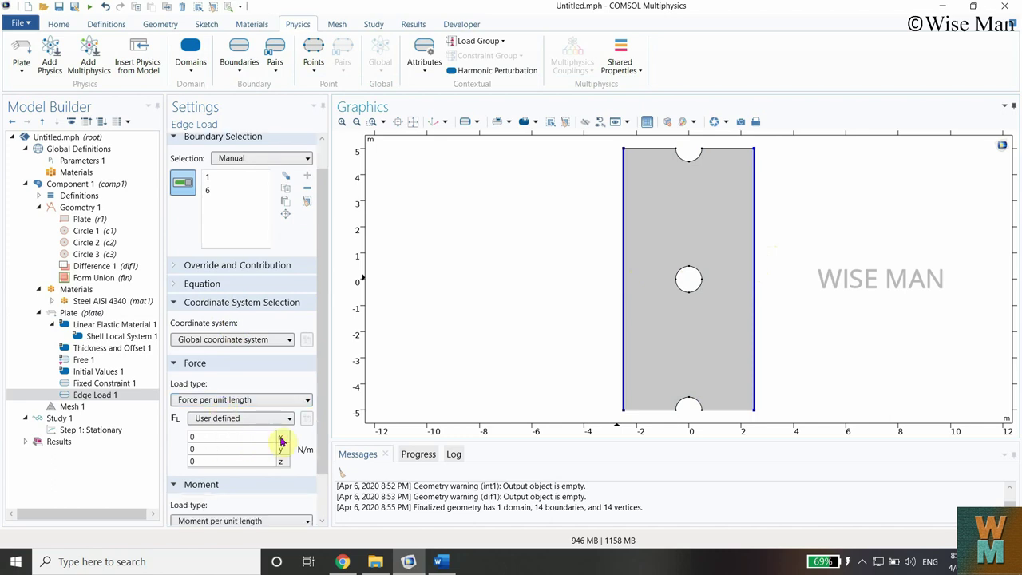
pyautogui.click(225, 437)
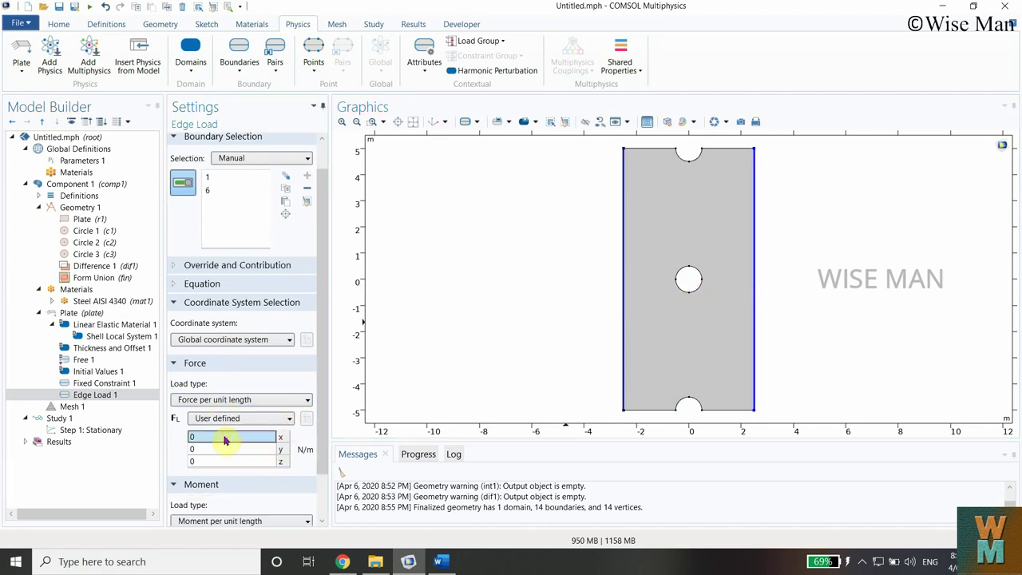
pyautogui.doubleClick(224, 436)
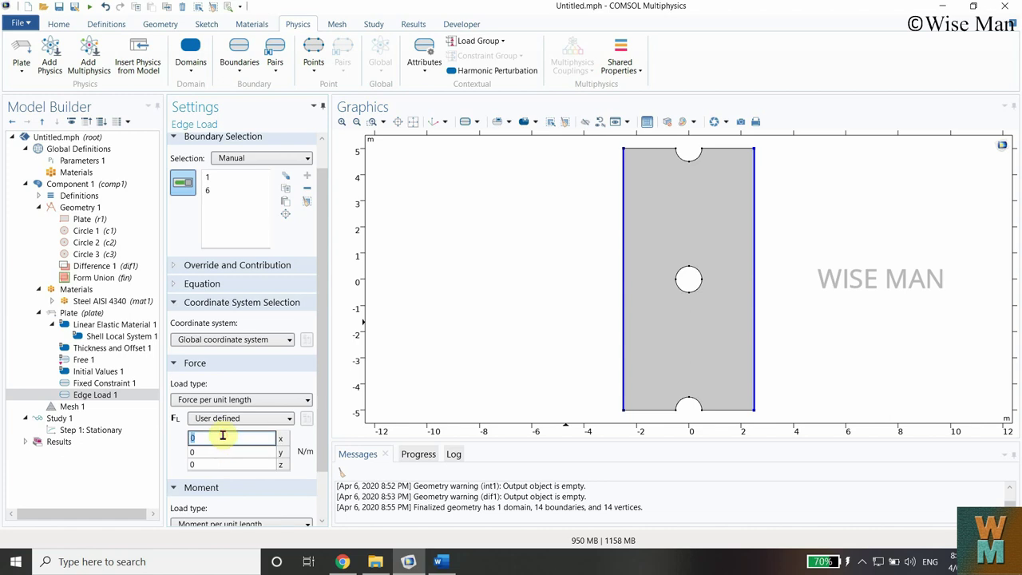
pyautogui.write('15')
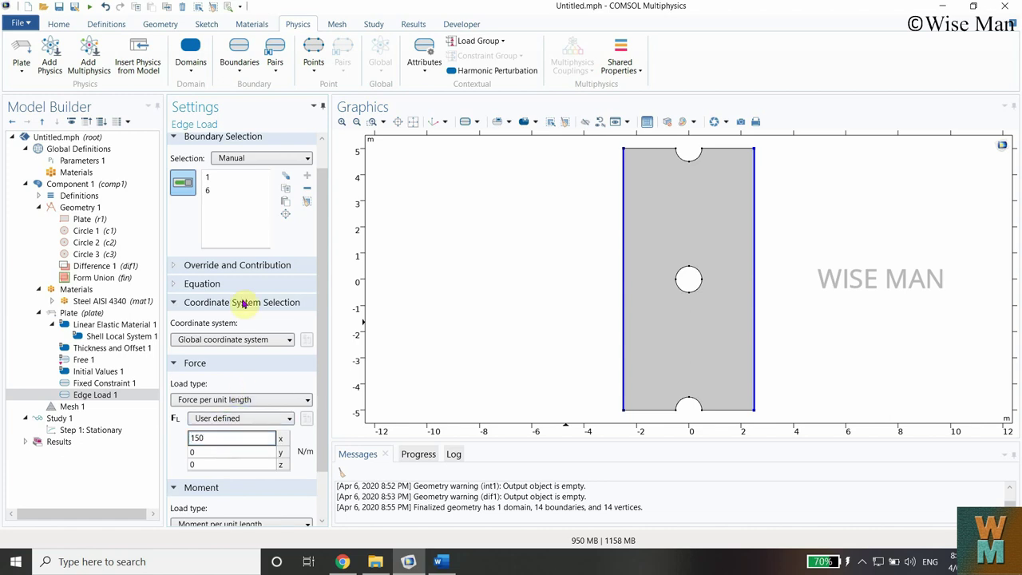
pyautogui.click(250, 437)
pyautogui.scroll(-1, 250, 496)
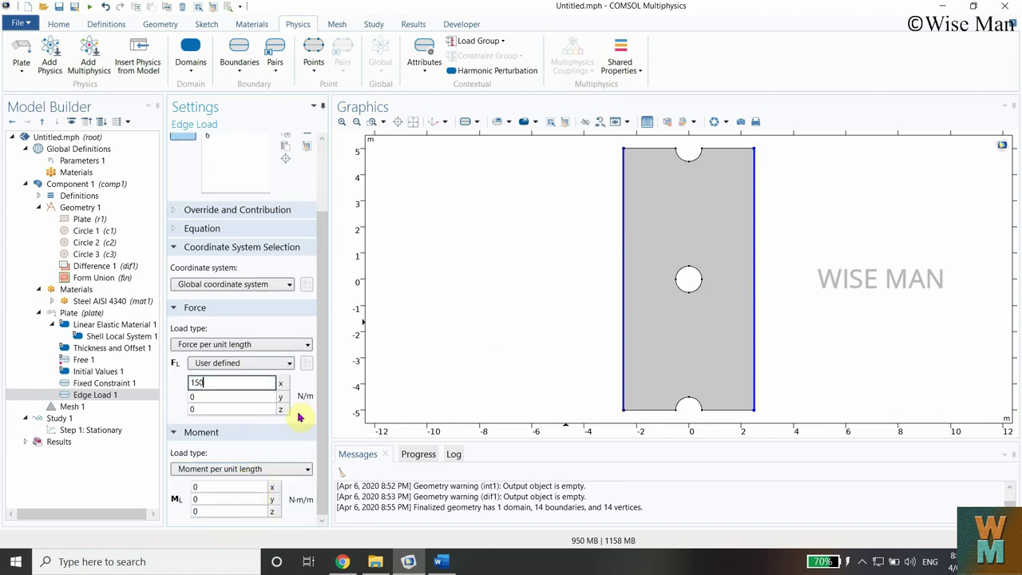
pyautogui.scroll(2, 297, 423)
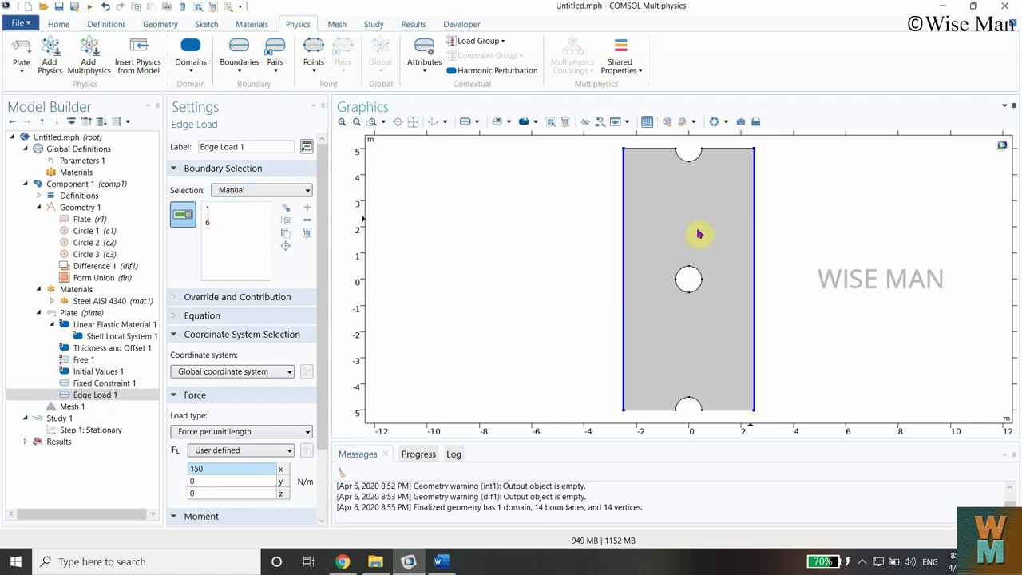
# Clear the edge load's boundary selection and reselect the plate's two long vertical side edges
pyautogui.click(285, 250)
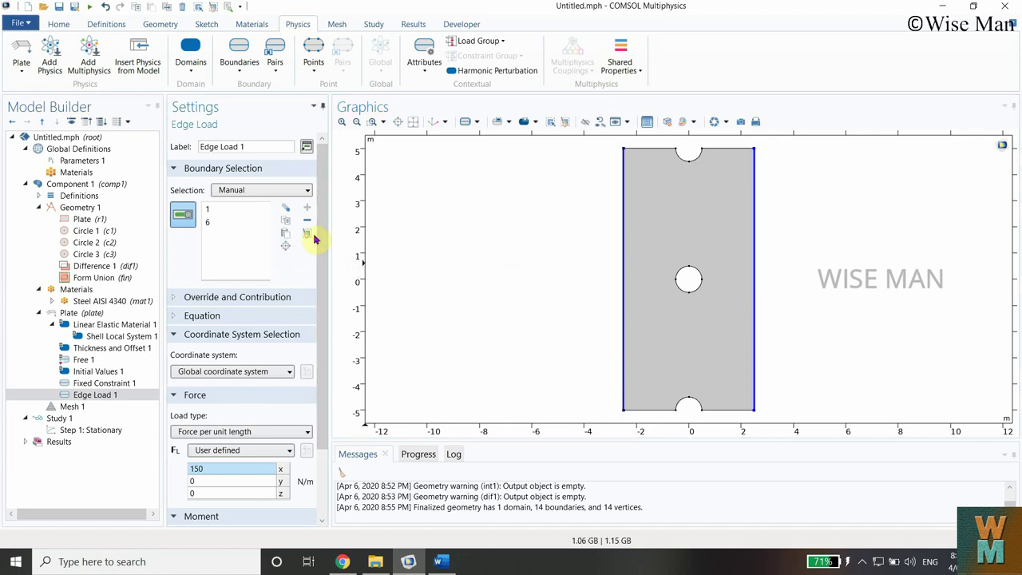
pyautogui.click(306, 233)
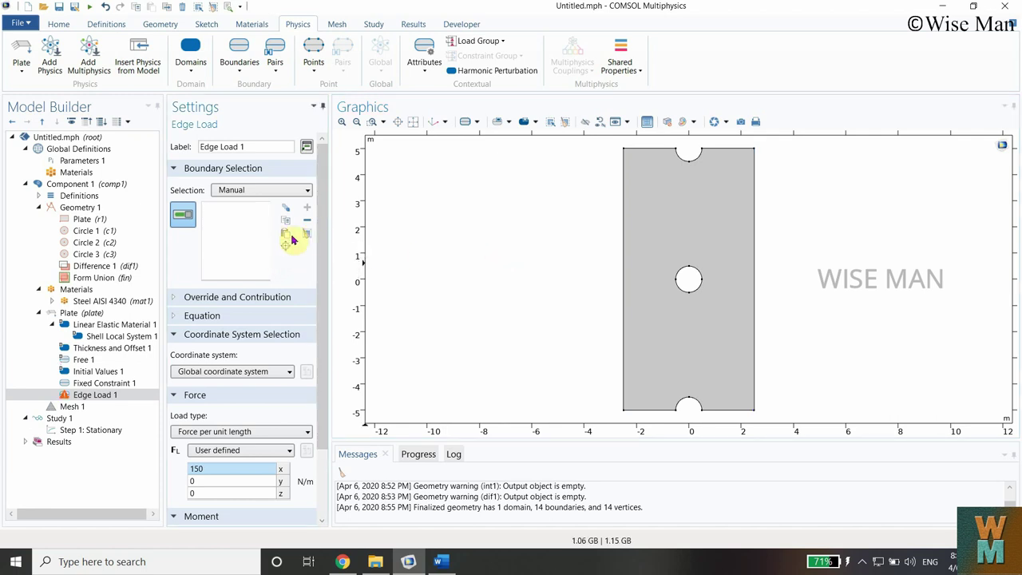
pyautogui.click(623, 285)
pyautogui.click(754, 295)
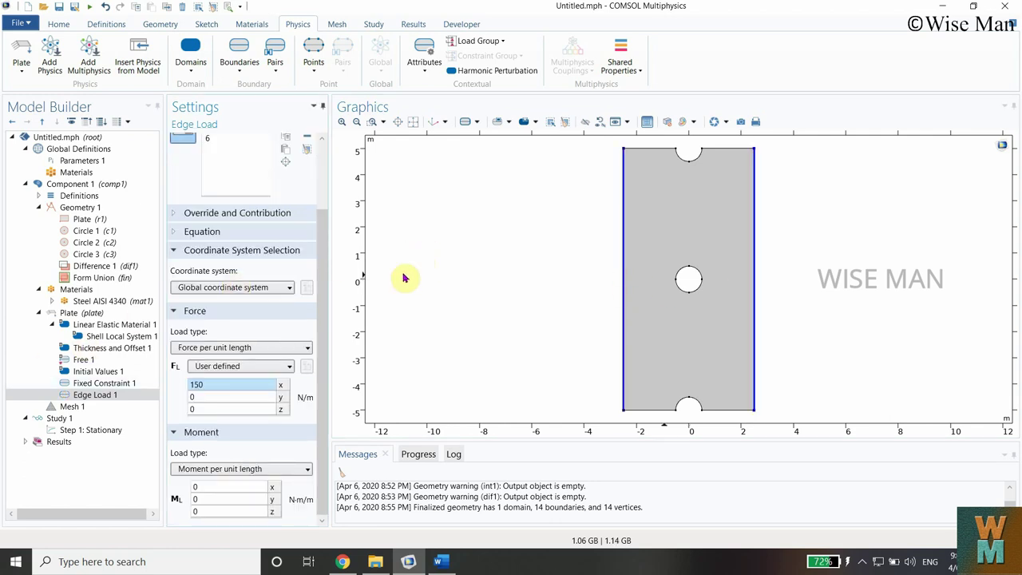
# Build a physics-controlled mesh of the plate with the element size set to Fine
pyautogui.click(64, 407)
pyautogui.click(257, 218)
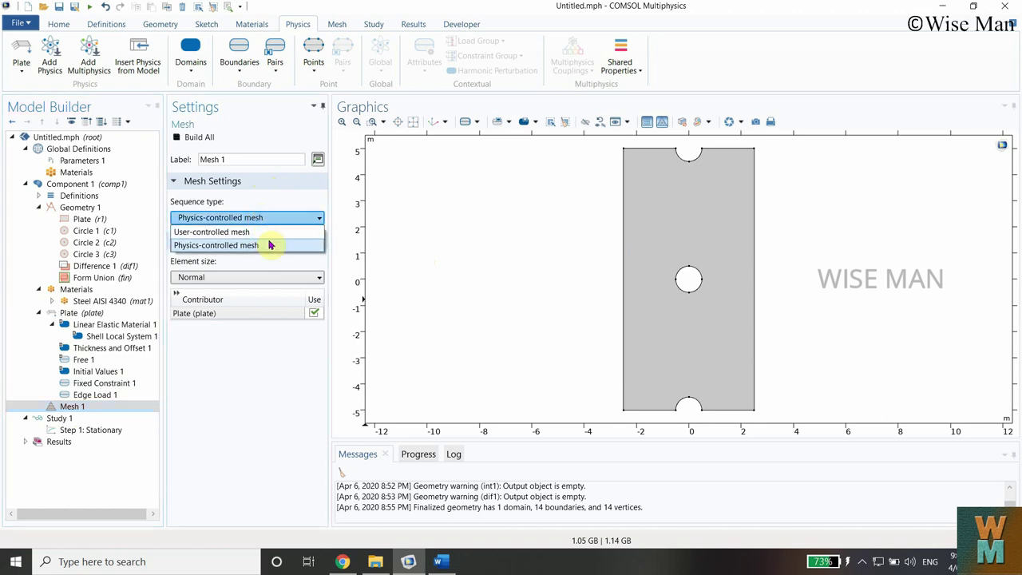
pyautogui.click(269, 245)
pyautogui.click(281, 277)
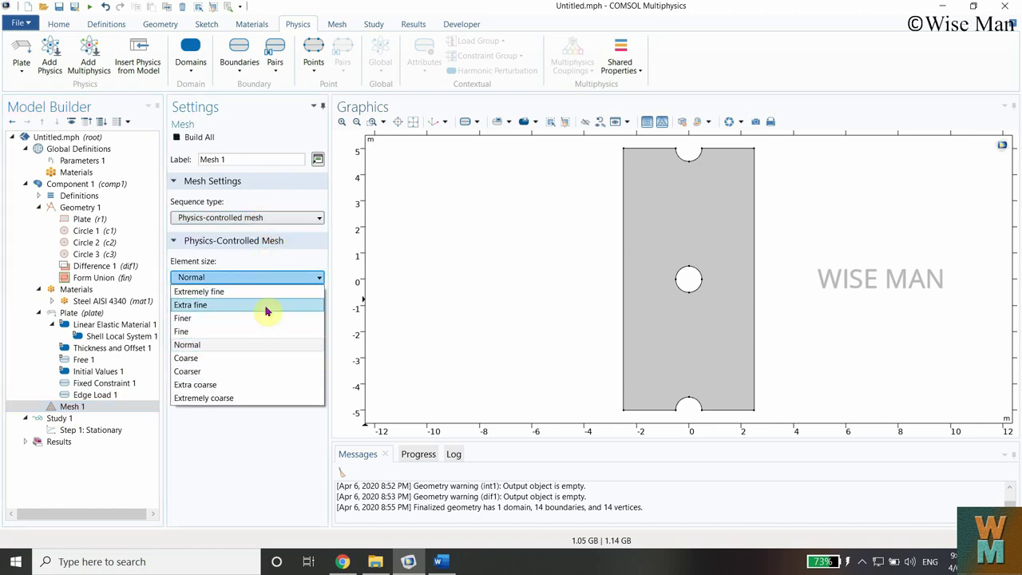
pyautogui.click(268, 319)
pyautogui.click(258, 277)
pyautogui.click(258, 332)
pyautogui.click(199, 138)
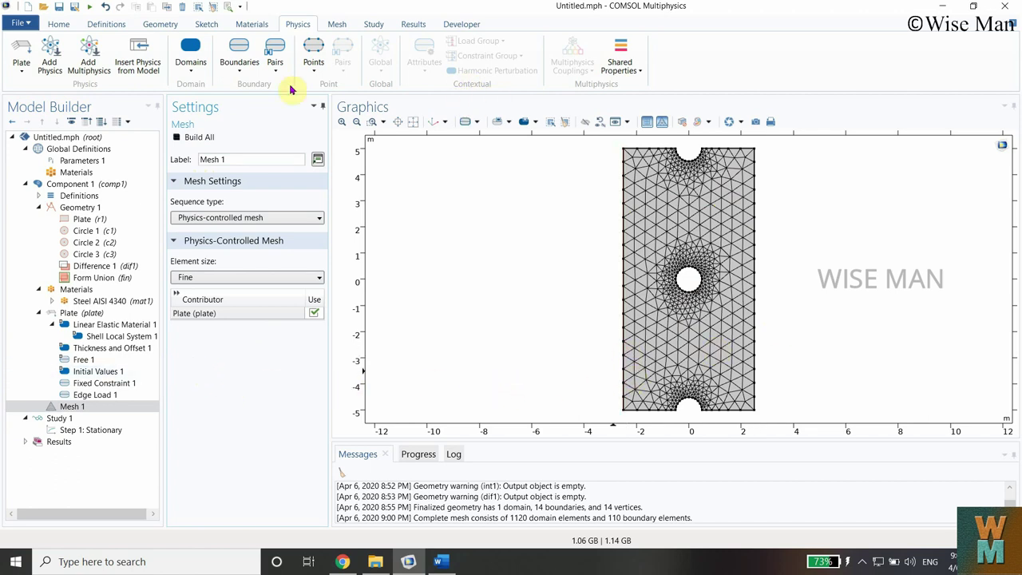
# Compute the stationary study and show the resulting stress plot in the XY view
pyautogui.click(57, 23)
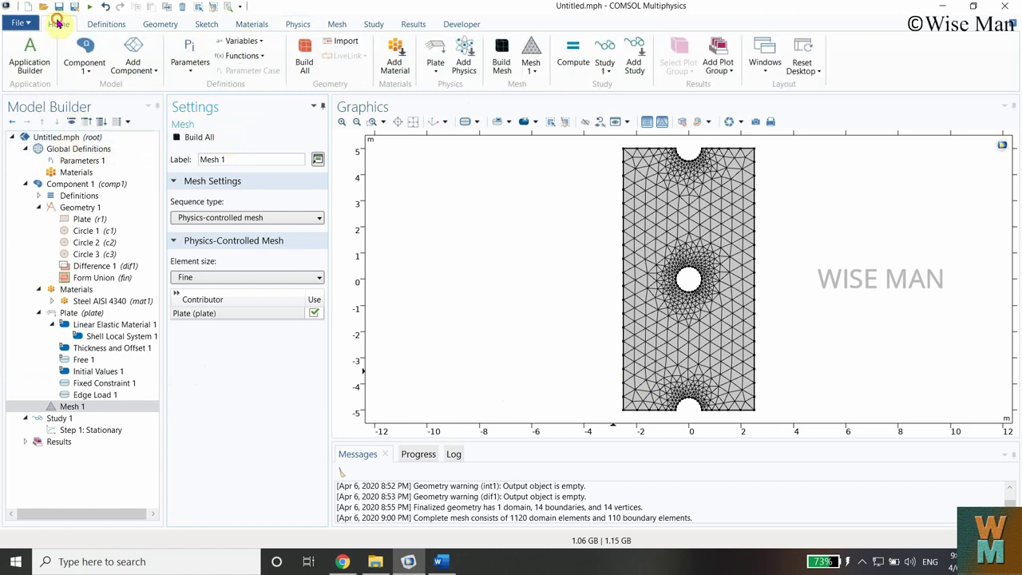
pyautogui.click(579, 70)
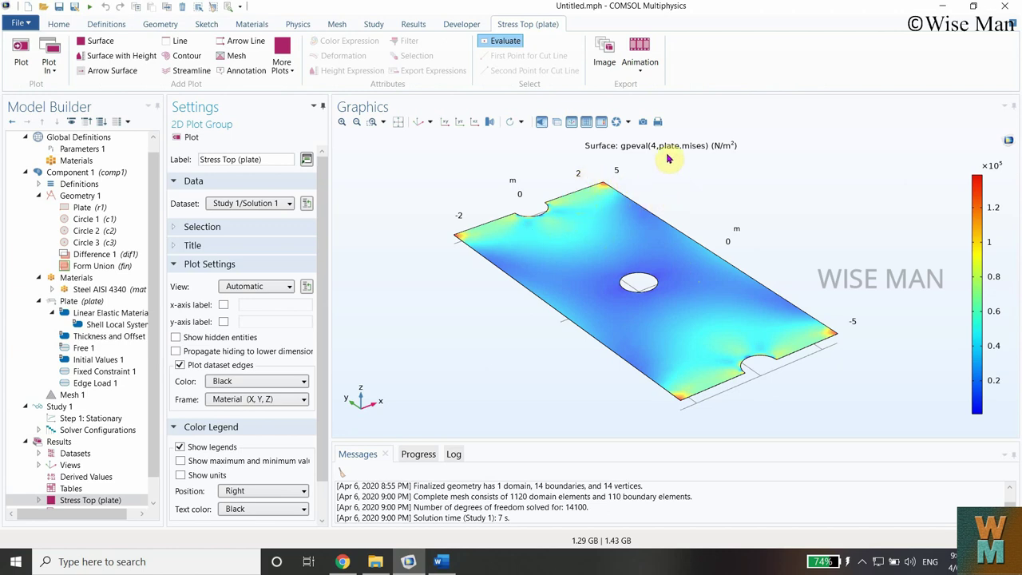
pyautogui.click(445, 124)
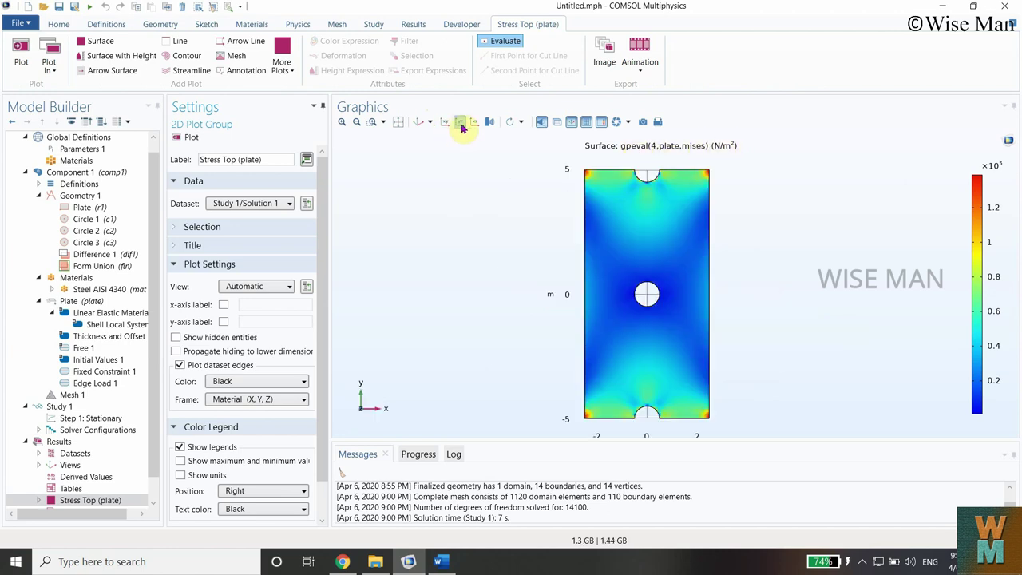
# Add a second surface plot of the total displacement, plate.disp, to the Stress Top (plate) group and plot it
pyautogui.scroll(-1, 74, 490)
pyautogui.click(38, 477)
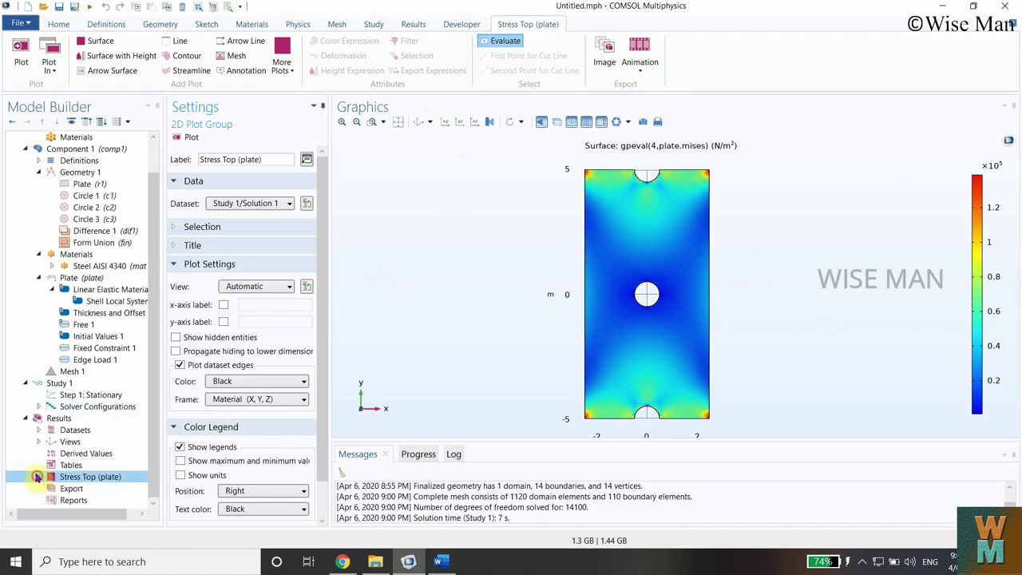
pyautogui.click(52, 488)
pyautogui.click(52, 465)
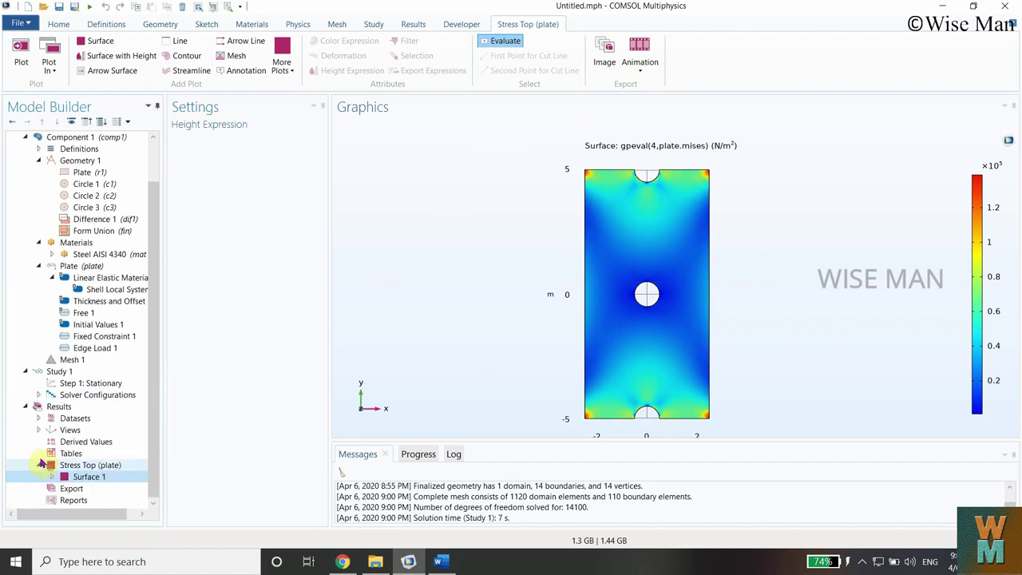
pyautogui.click(39, 453)
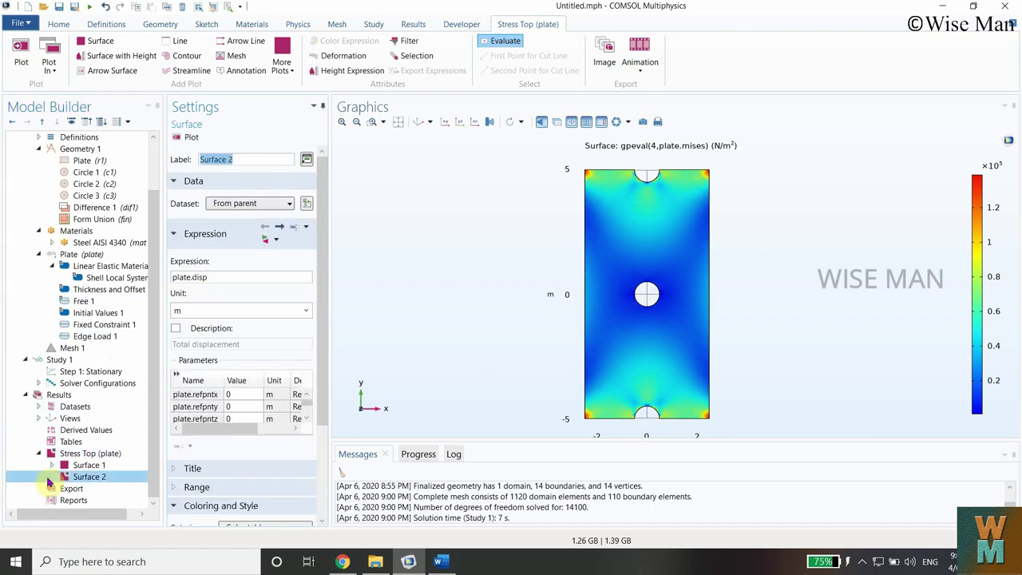
pyautogui.click(94, 454)
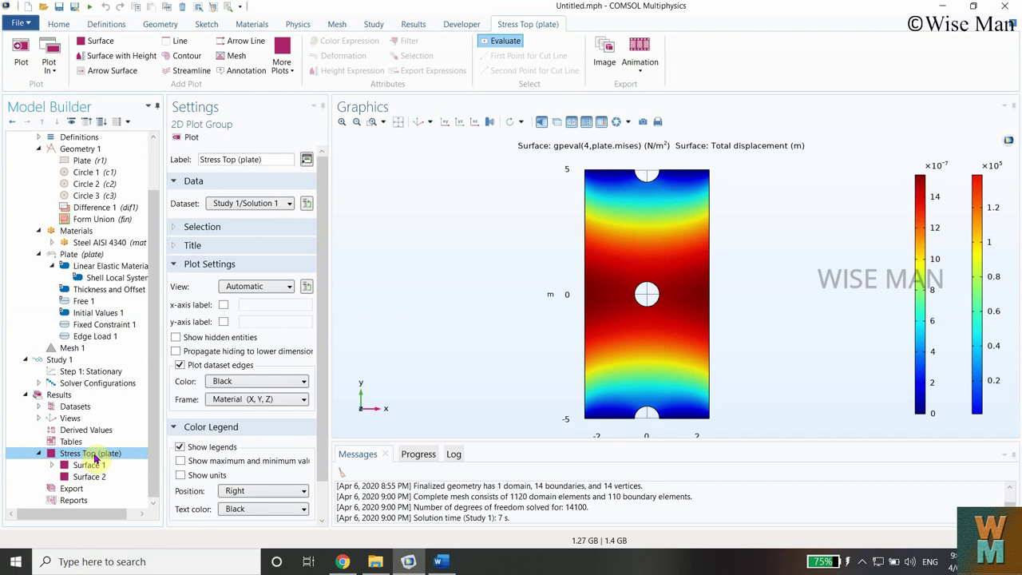
# Delete the Surface 2 displacement plot from the Stress Top (plate) group
pyautogui.click(97, 477)
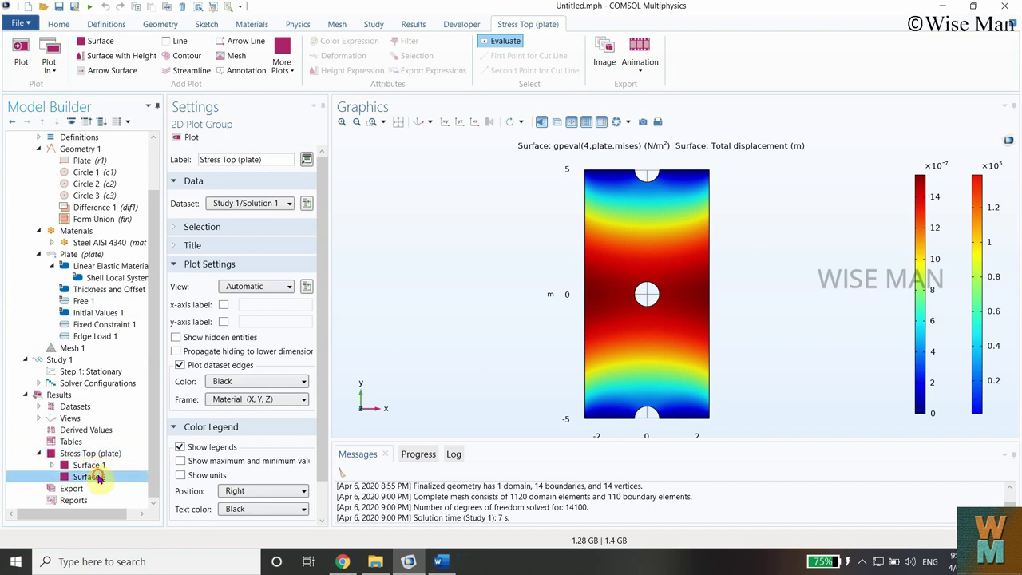
pyautogui.rightClick(94, 477)
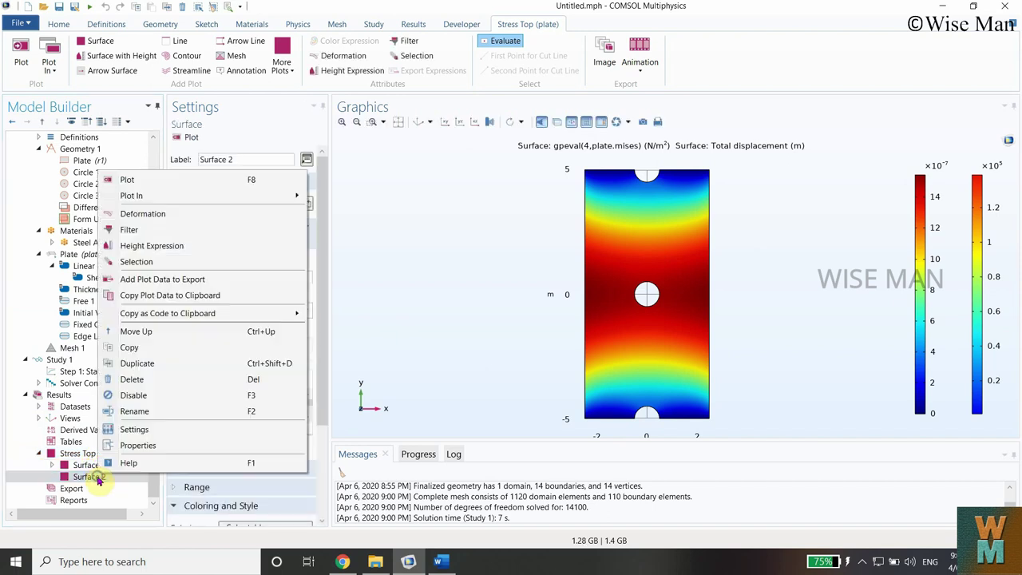
pyautogui.click(142, 384)
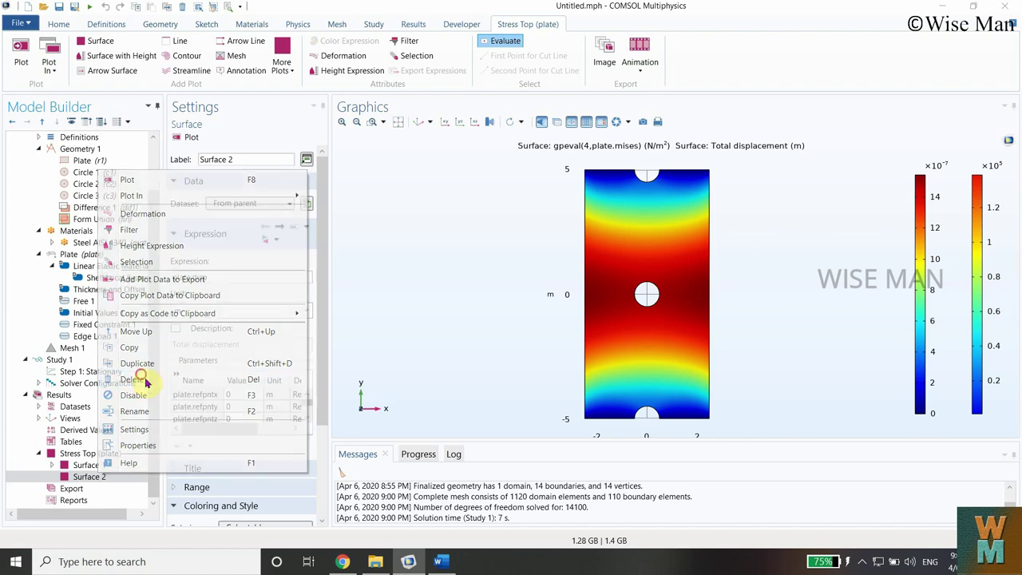
pyautogui.click(519, 329)
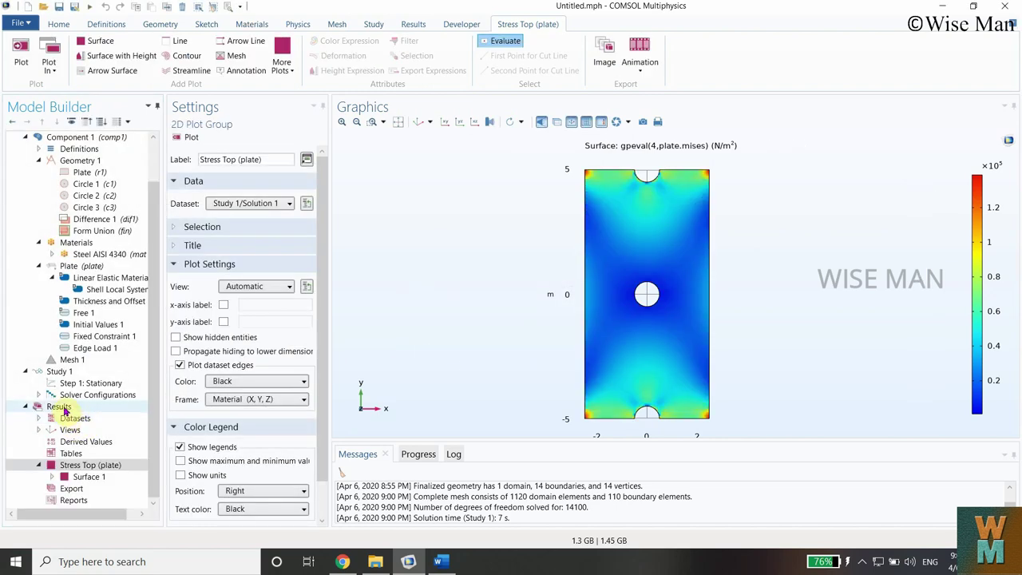
# Add a new 2D plot group under Results
pyautogui.click(56, 407)
pyautogui.rightClick(57, 407)
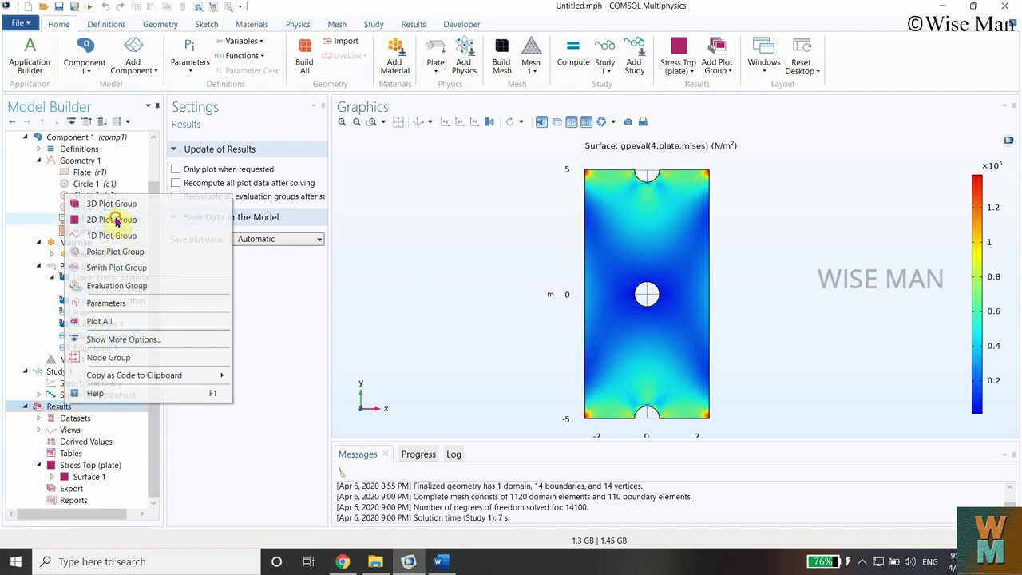
pyautogui.click(112, 219)
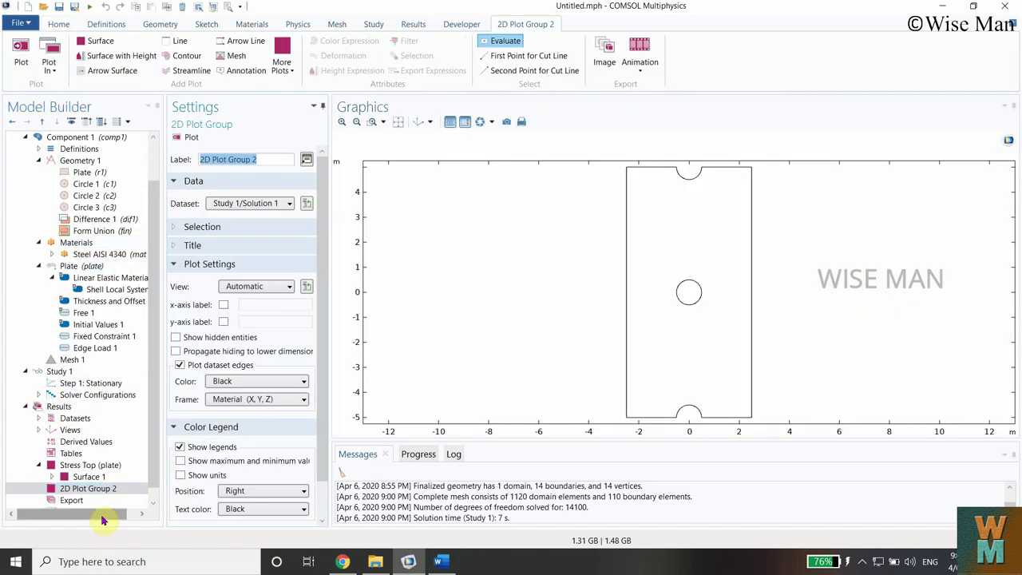
# Add a surface of the total displacement, plate.disp, to 2D Plot Group 2 and plot it
pyautogui.click(69, 467)
pyautogui.click(87, 489)
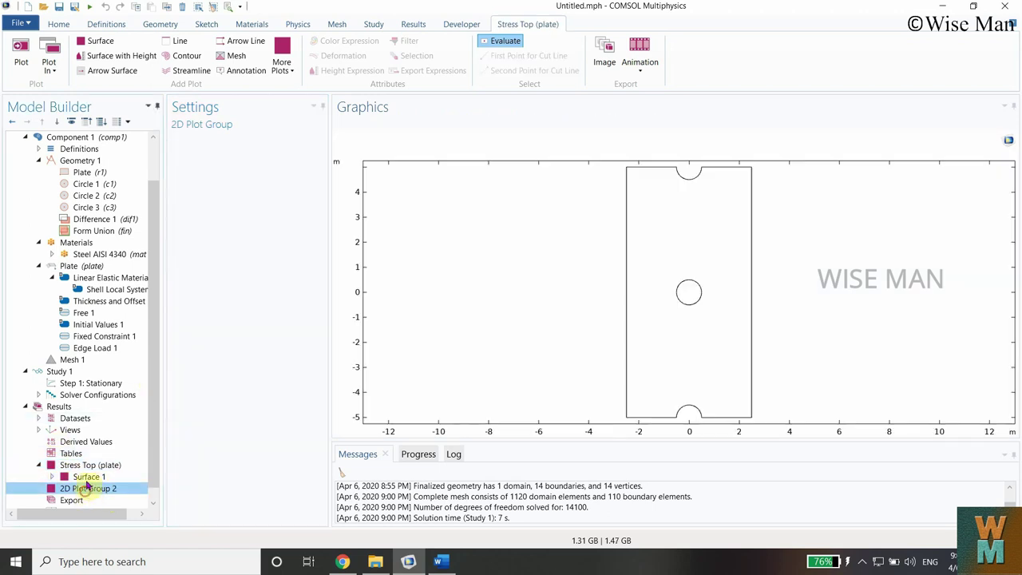
pyautogui.click(83, 463)
pyautogui.click(92, 489)
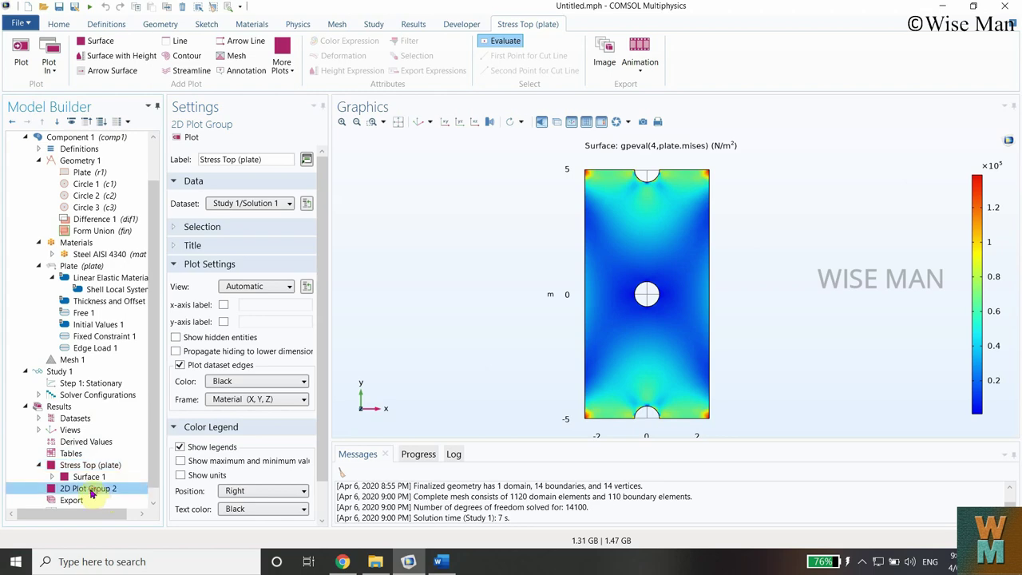
pyautogui.click(83, 465)
pyautogui.click(91, 489)
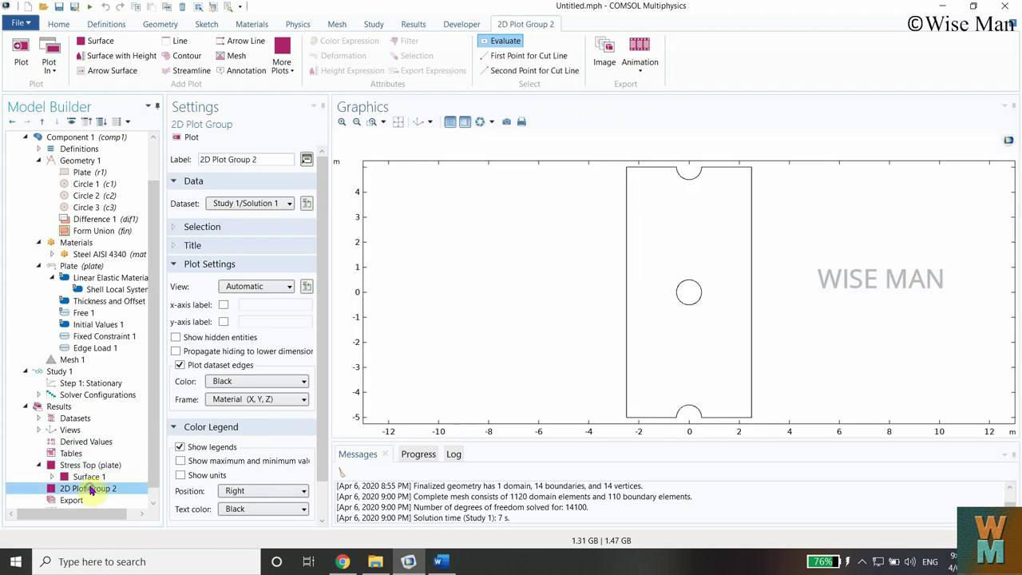
pyautogui.rightClick(93, 490)
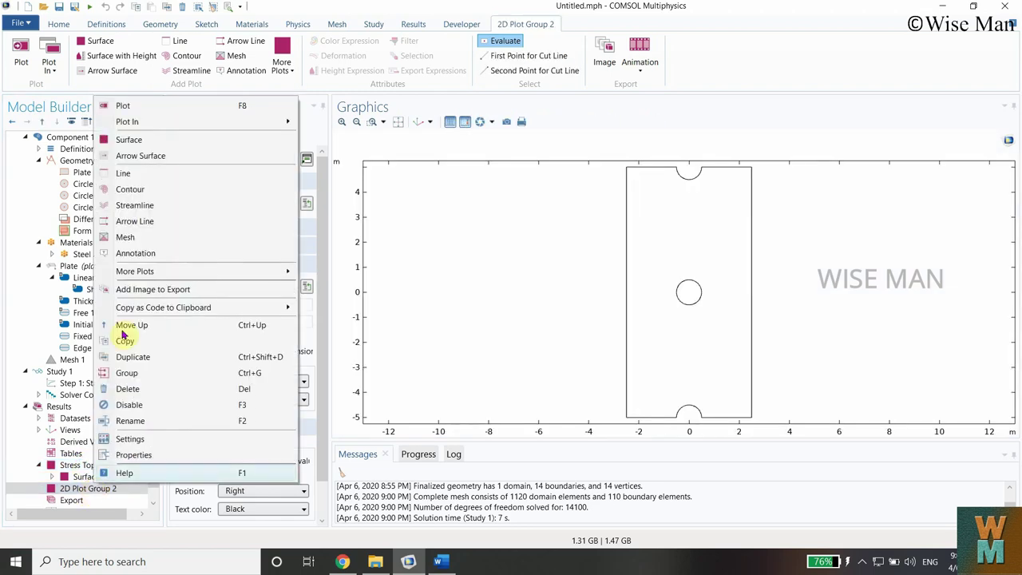
pyautogui.click(136, 137)
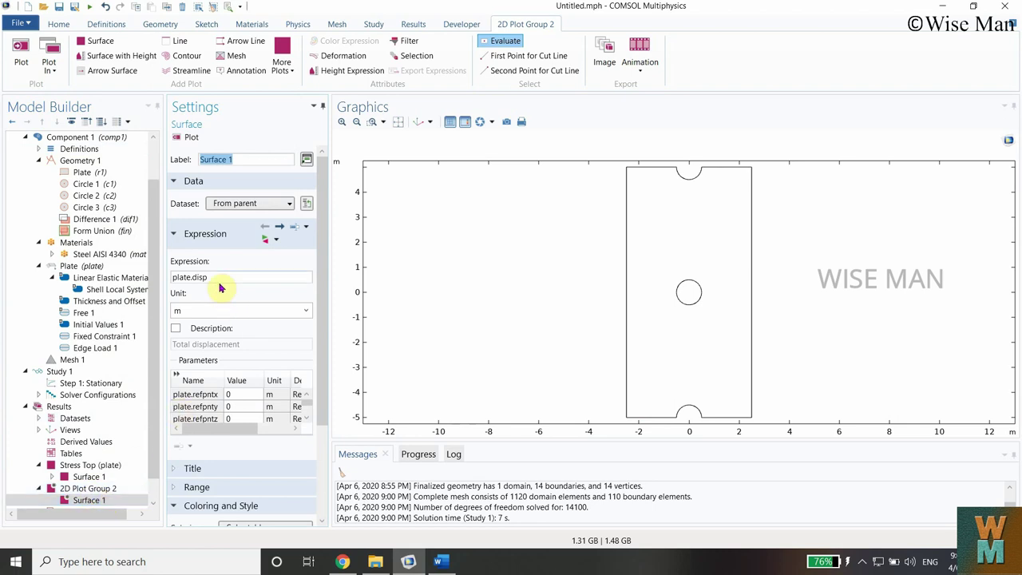
pyautogui.click(186, 138)
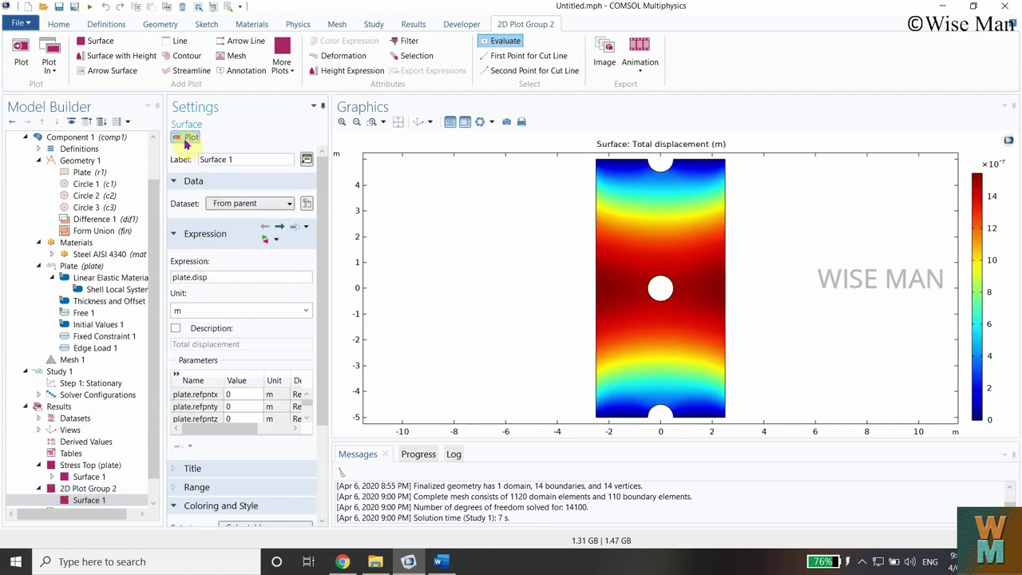
pyautogui.scroll(-1, 112, 471)
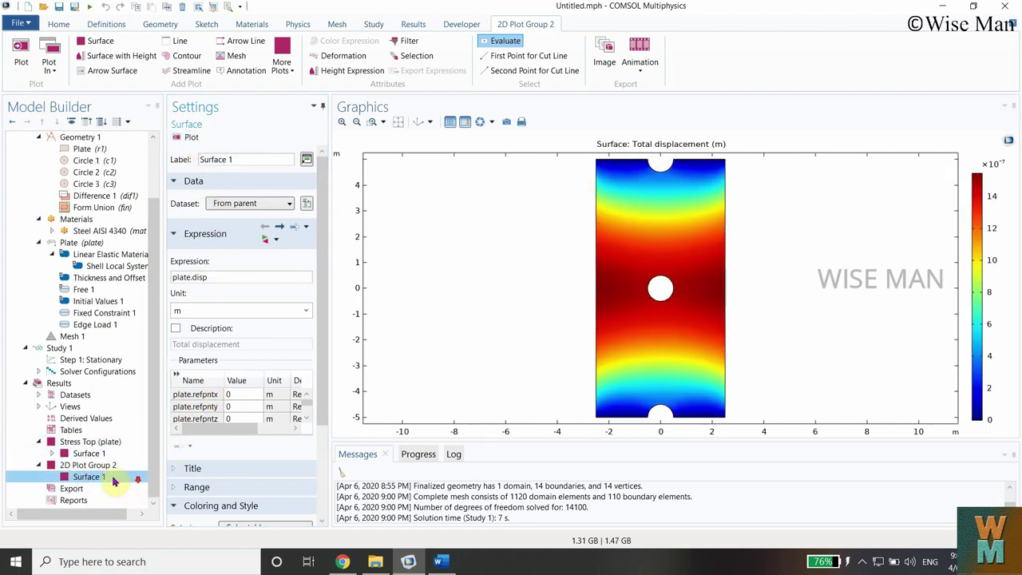
# View the von Mises surface of the Stress Top (plate) group and the displacement surface of 2D Plot Group 2
pyautogui.click(106, 454)
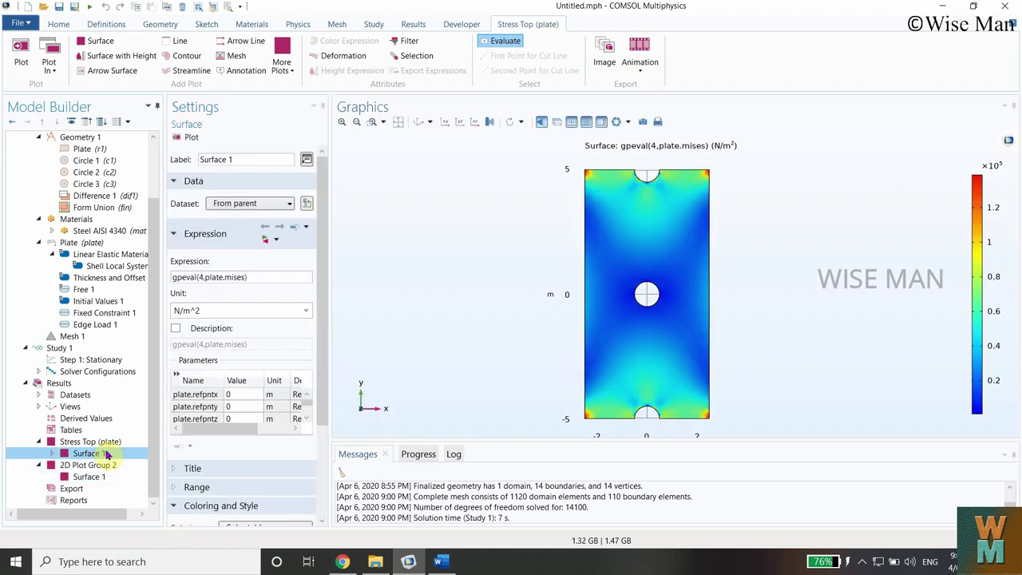
pyautogui.click(100, 486)
pyautogui.click(101, 477)
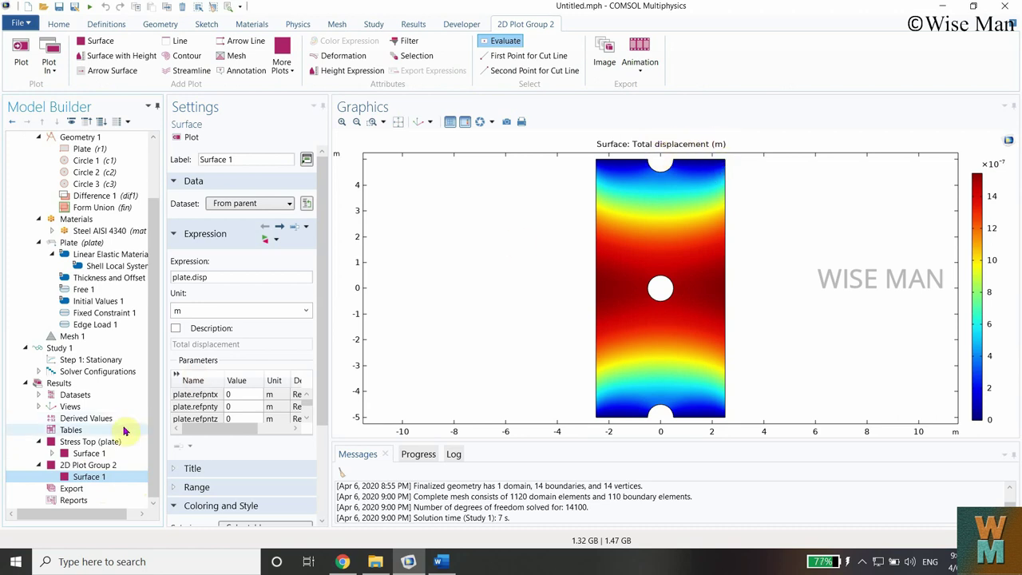
# Give Surface 1 of the Stress Top (plate) group the manual title "Von misses stress" and replot it
pyautogui.click(89, 454)
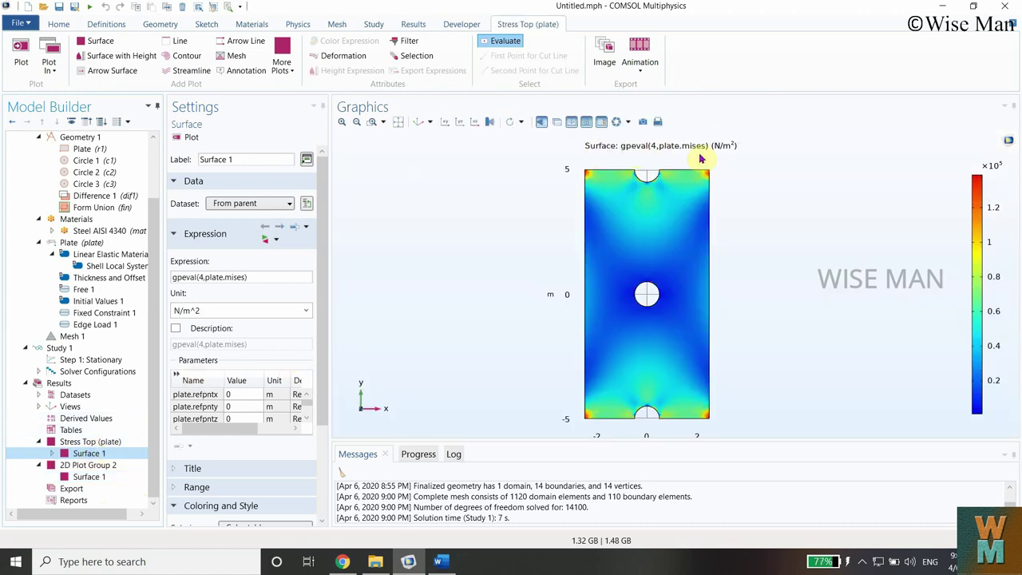
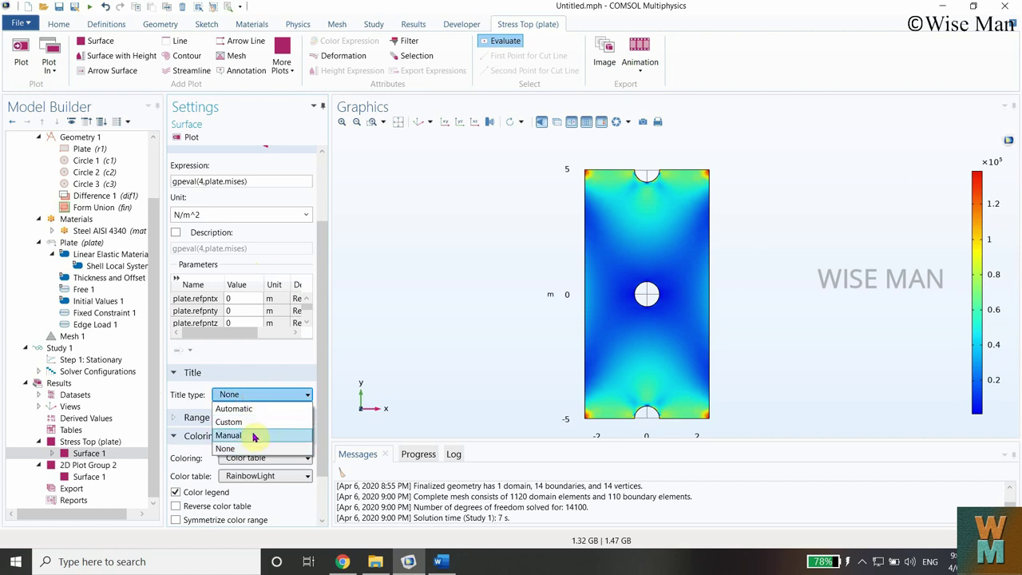
pyautogui.click(249, 435)
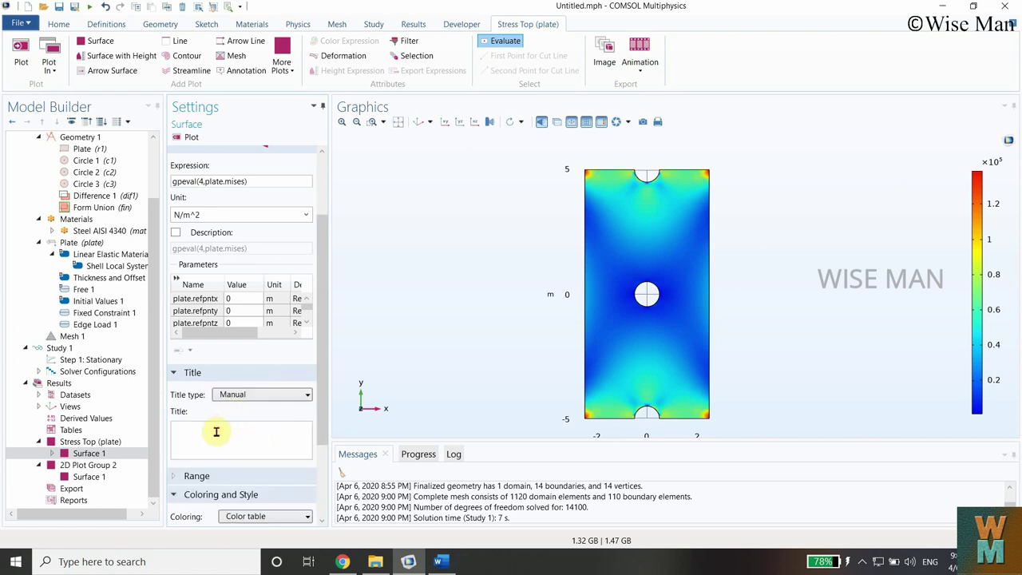
pyautogui.write('on misse')
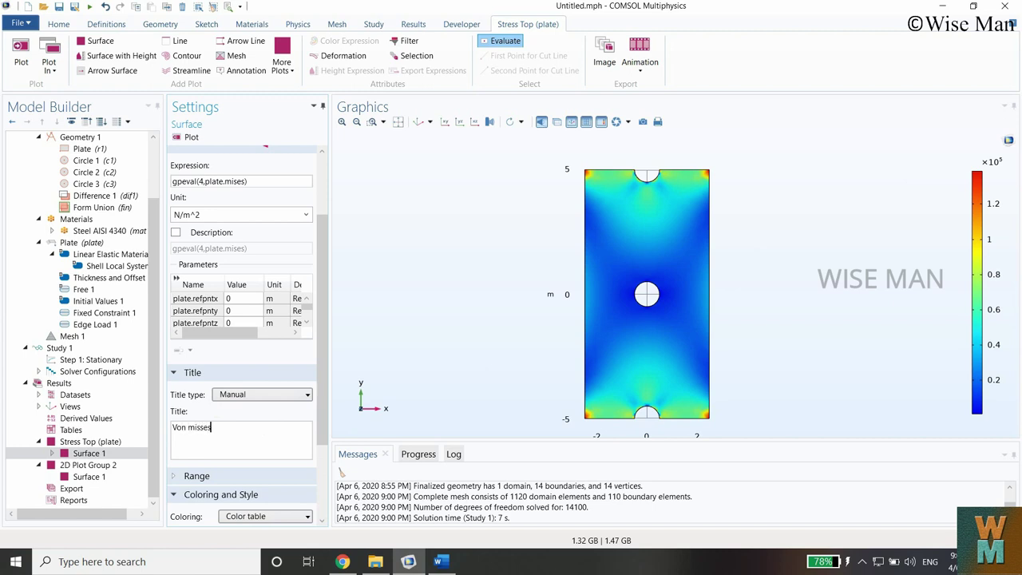
pyautogui.write('stress')
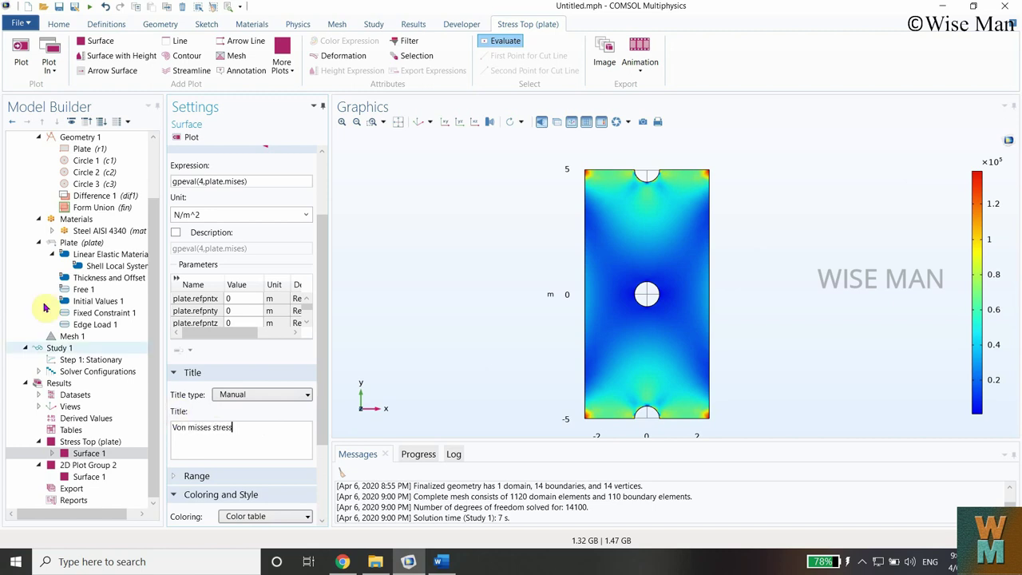
pyautogui.click(184, 137)
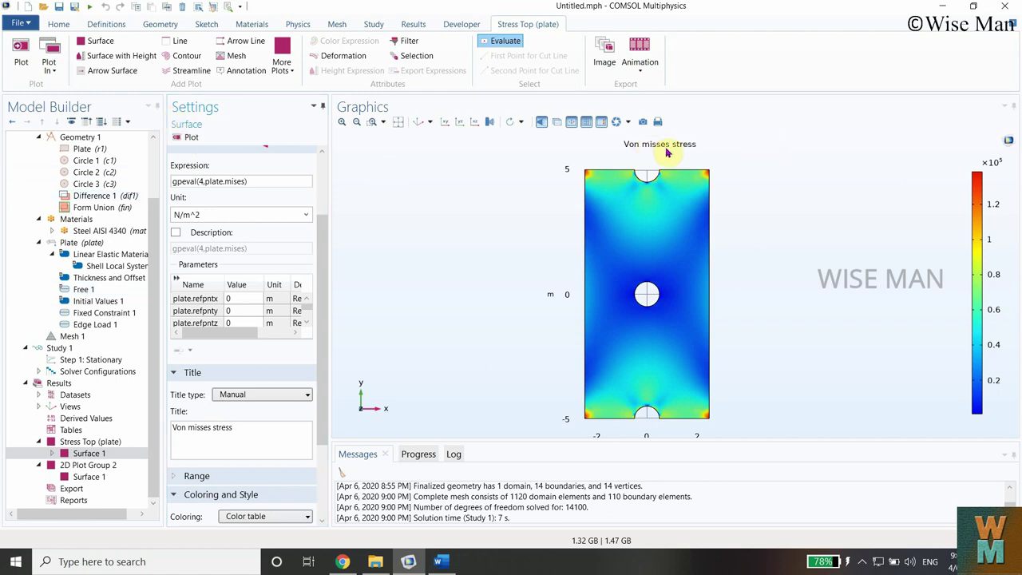
pyautogui.click(400, 122)
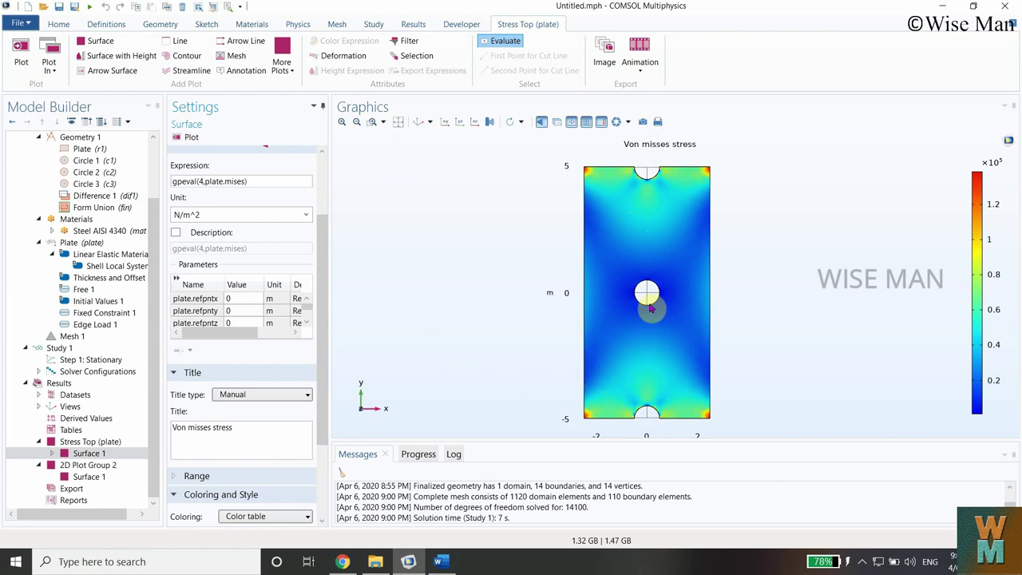
# Change the Surface 1 expression in 2D Plot Group 2 to plate.ep1X, the X component of principal strain direction 1, and plot it
pyautogui.click(89, 477)
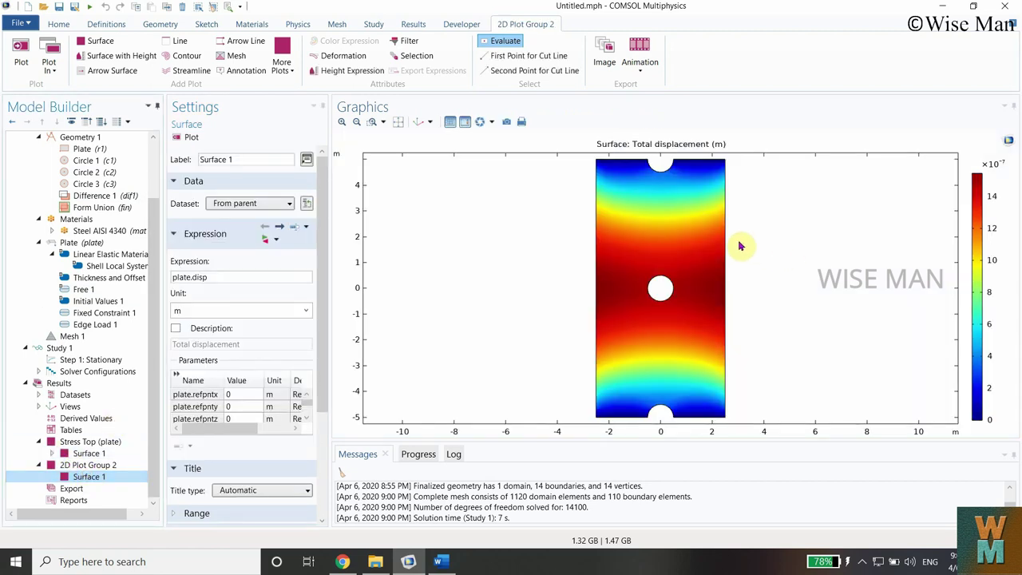
pyautogui.moveTo(222, 277); pyautogui.dragTo(177, 277)
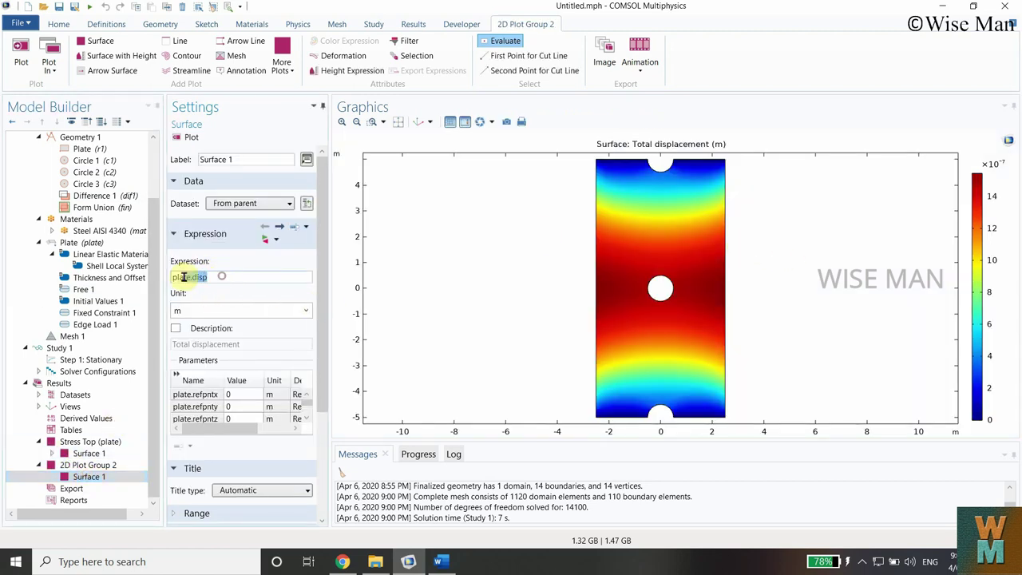
pyautogui.click(269, 242)
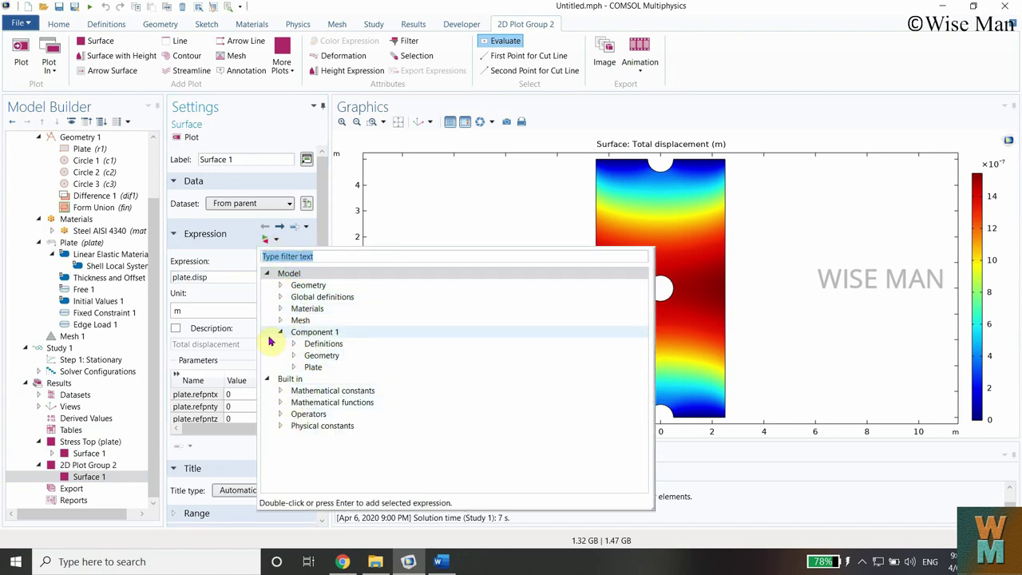
pyautogui.click(293, 370)
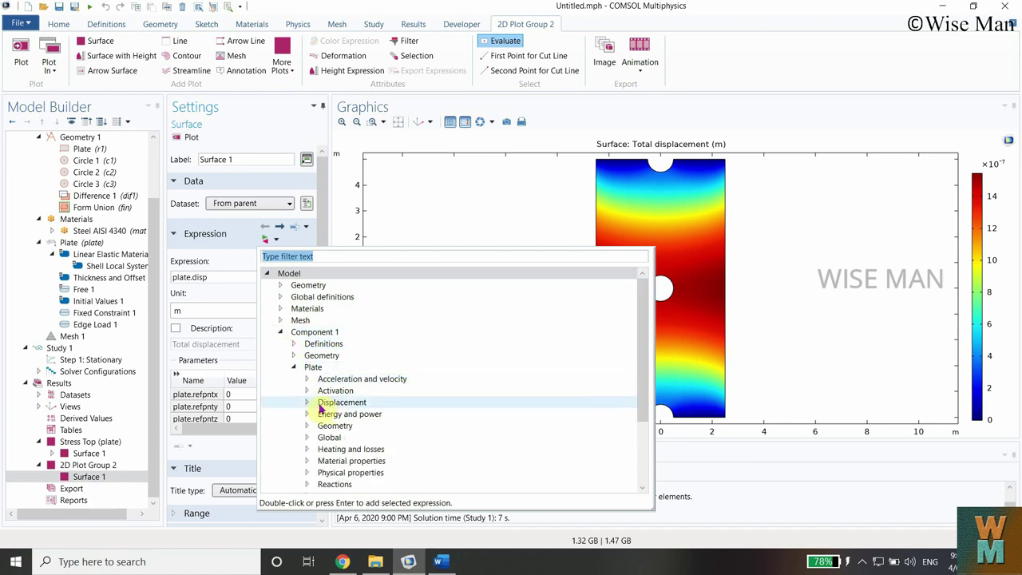
pyautogui.scroll(-1, 323, 431)
pyautogui.scroll(-1, 316, 444)
pyautogui.click(308, 437)
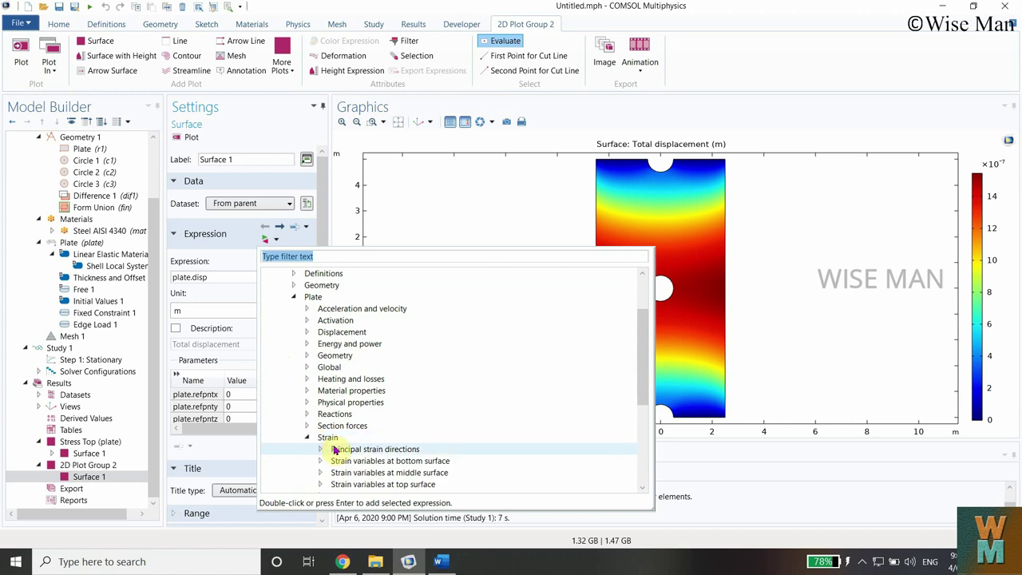
pyautogui.doubleClick(357, 450)
pyautogui.click(356, 460)
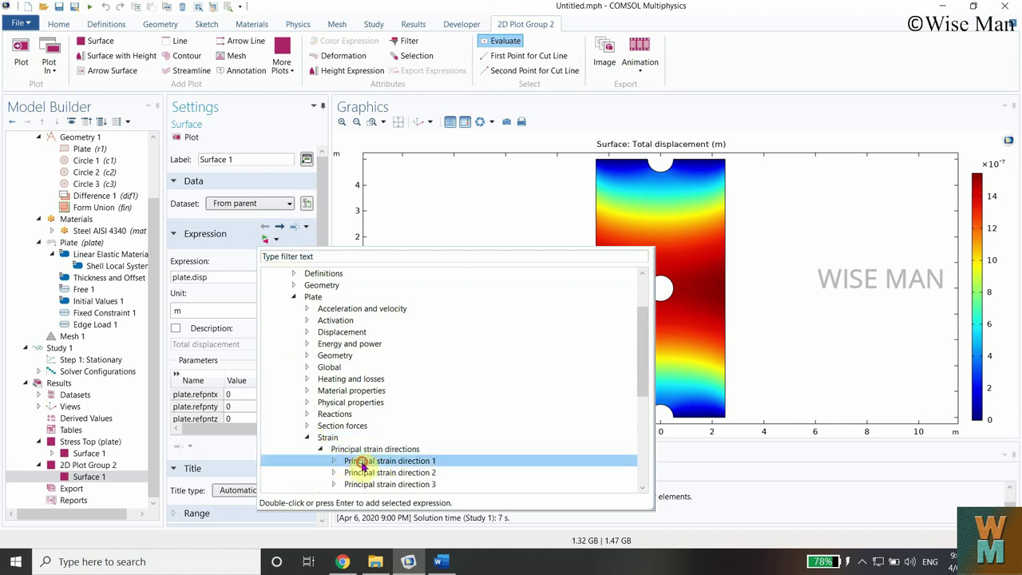
pyautogui.scroll(-1, 362, 464)
pyautogui.doubleClick(371, 427)
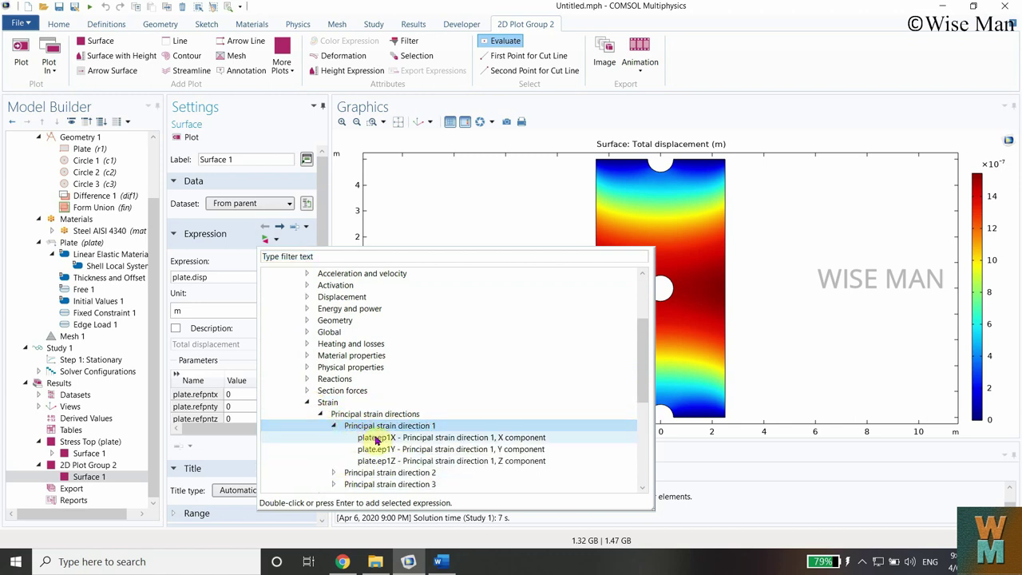
pyautogui.click(380, 438)
pyautogui.doubleClick(404, 438)
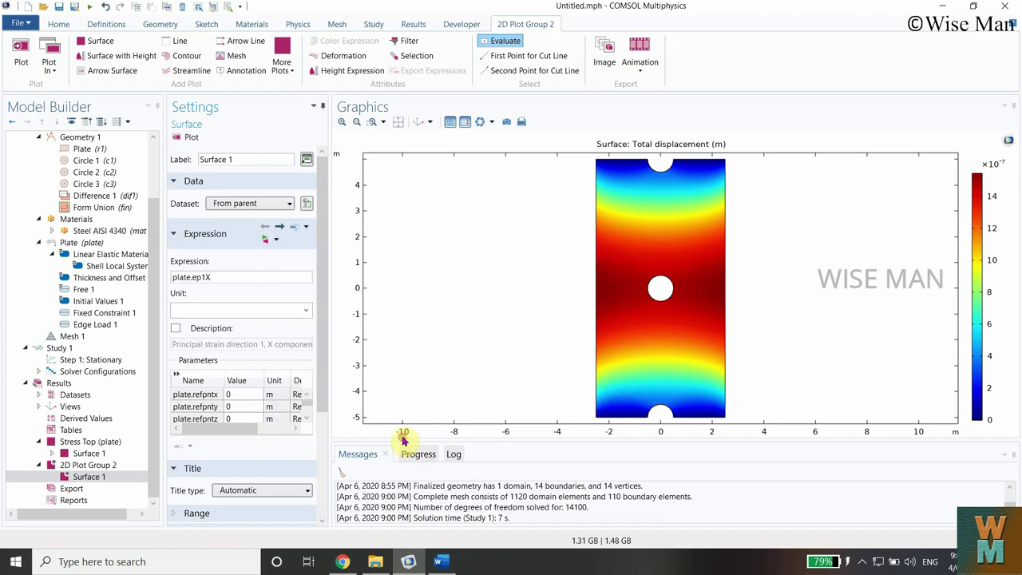
pyautogui.click(186, 137)
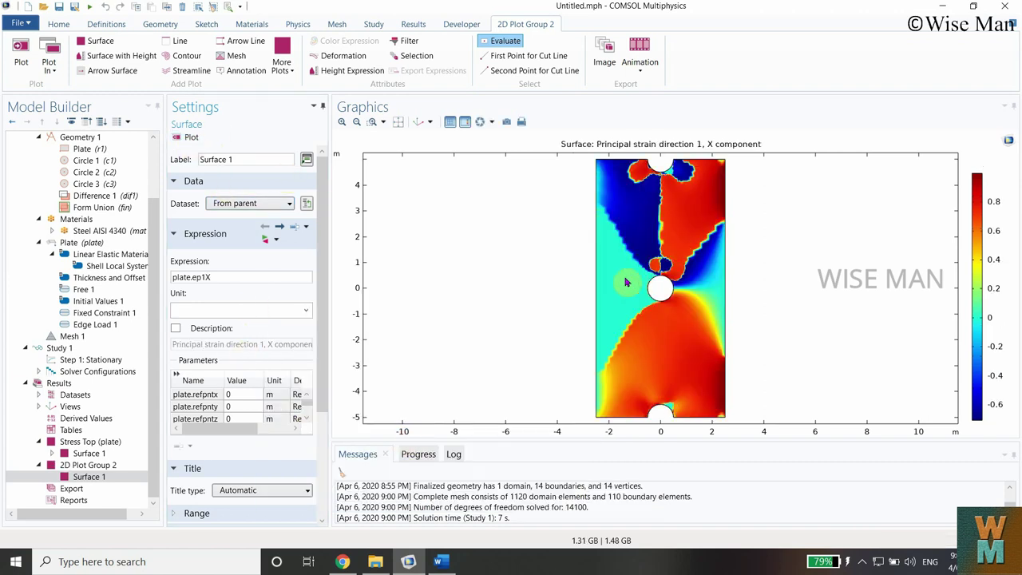
# Set the Surface 1 expression in 2D Plot Group 2 to the total displacement, plate.disp, and plot it
pyautogui.click(301, 310)
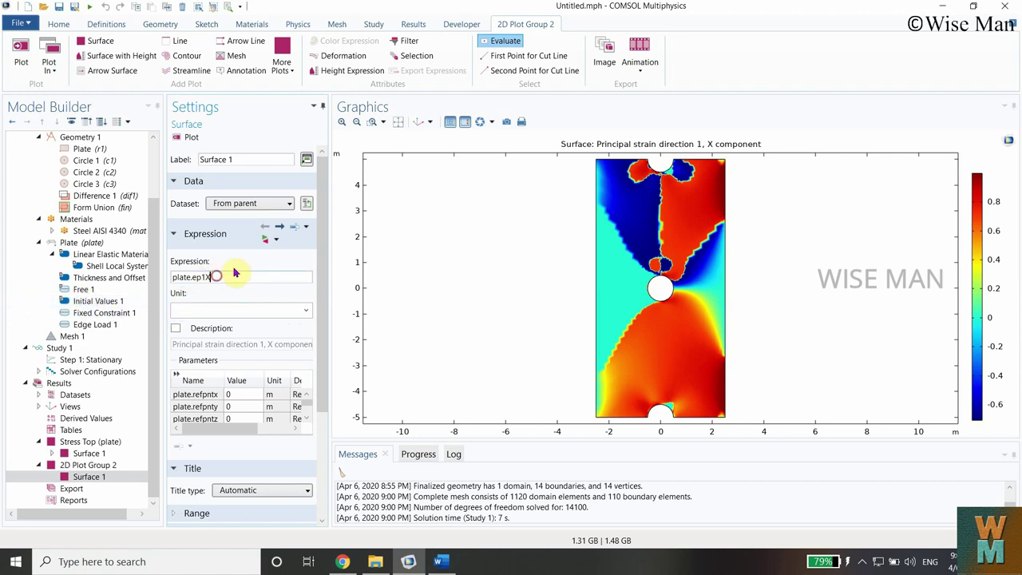
pyautogui.click(268, 237)
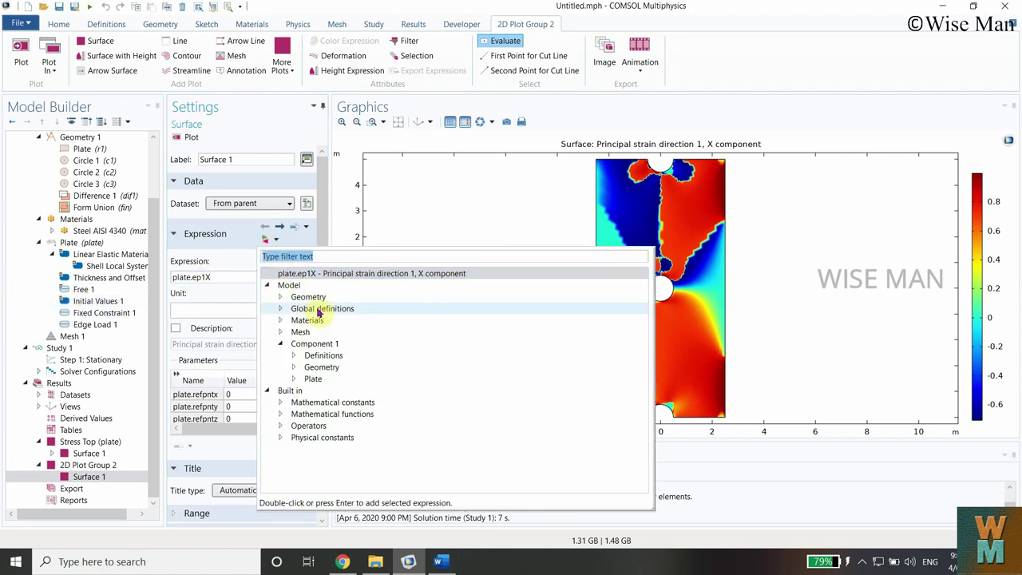
pyautogui.click(294, 379)
pyautogui.scroll(-2, 372, 417)
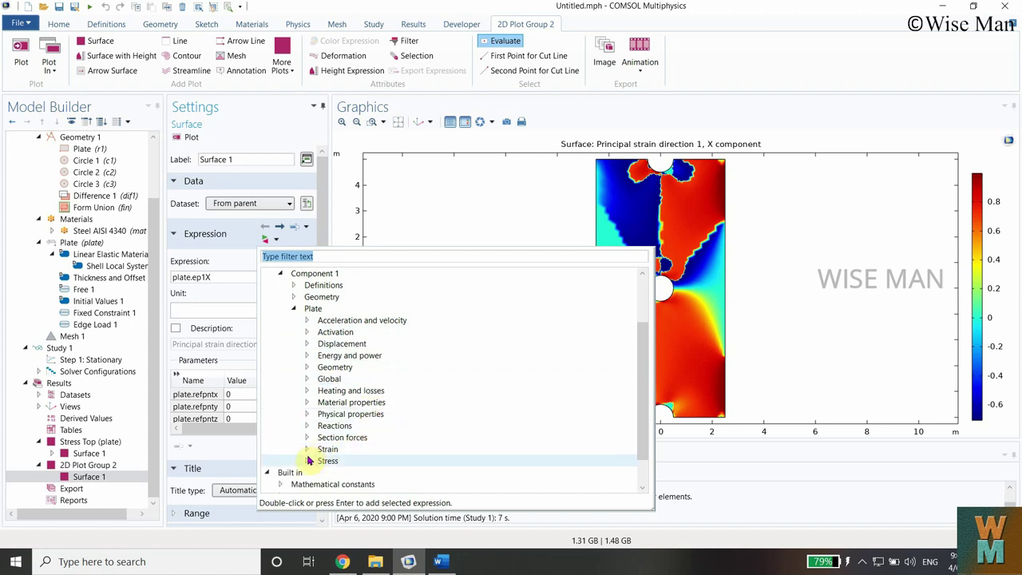
pyautogui.click(306, 461)
pyautogui.click(307, 461)
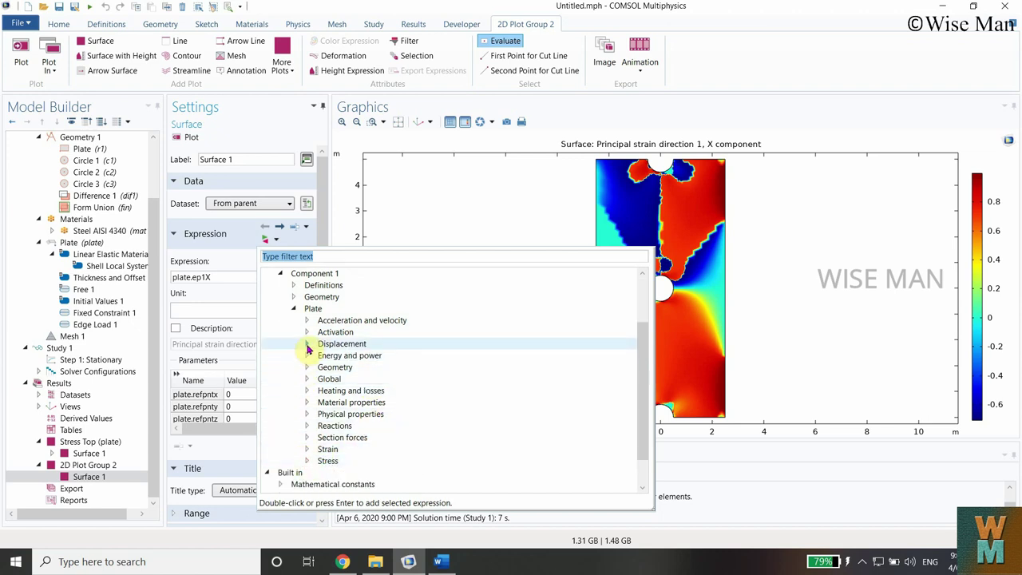
pyautogui.doubleClick(342, 344)
pyautogui.click(393, 404)
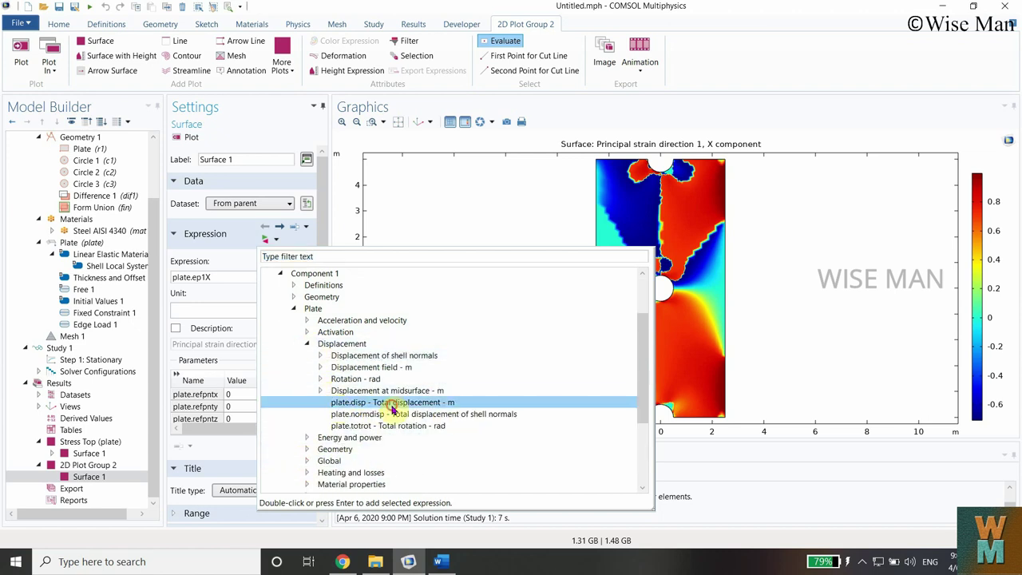
pyautogui.doubleClick(383, 408)
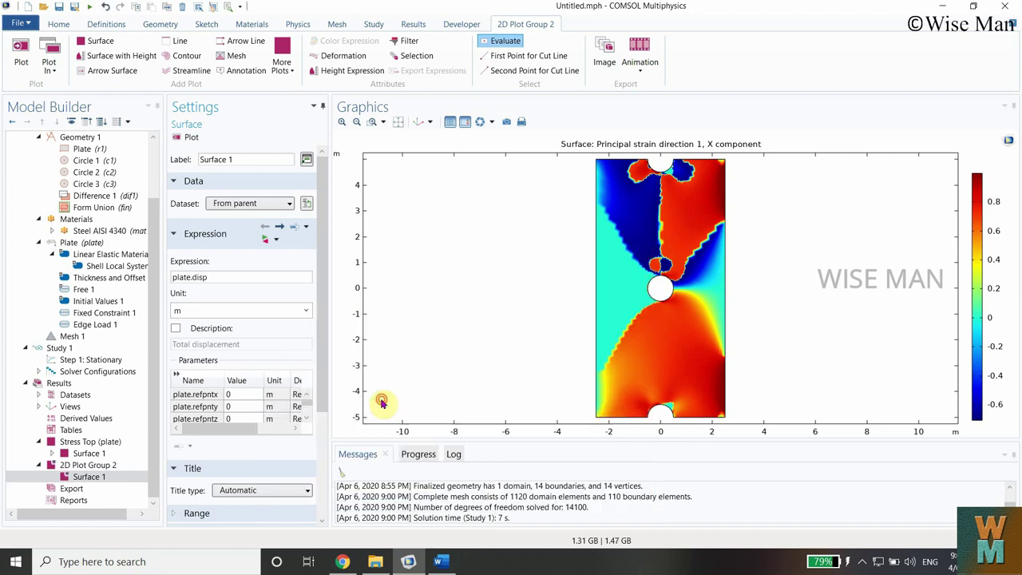
pyautogui.click(189, 136)
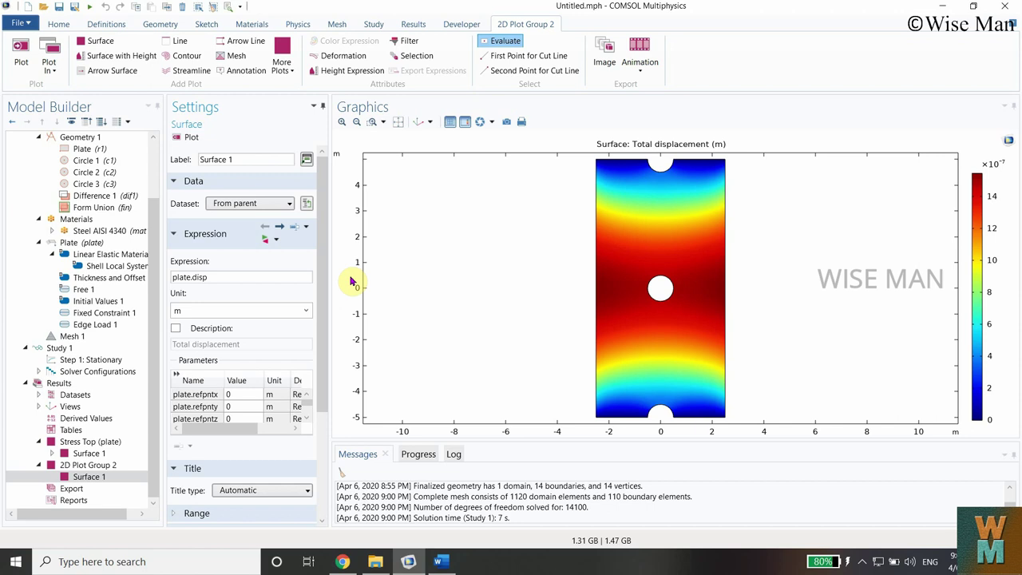
# Add a brief report under Reports, label it Stress and keep the Brief template
pyautogui.press('Down')
pyautogui.press('Down')
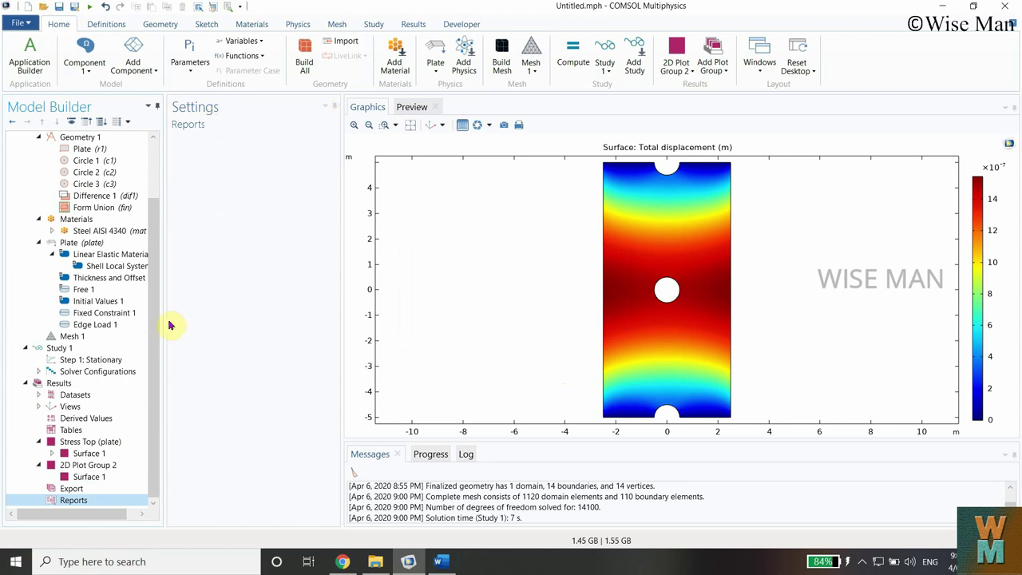
pyautogui.click(97, 500)
pyautogui.rightClick(97, 500)
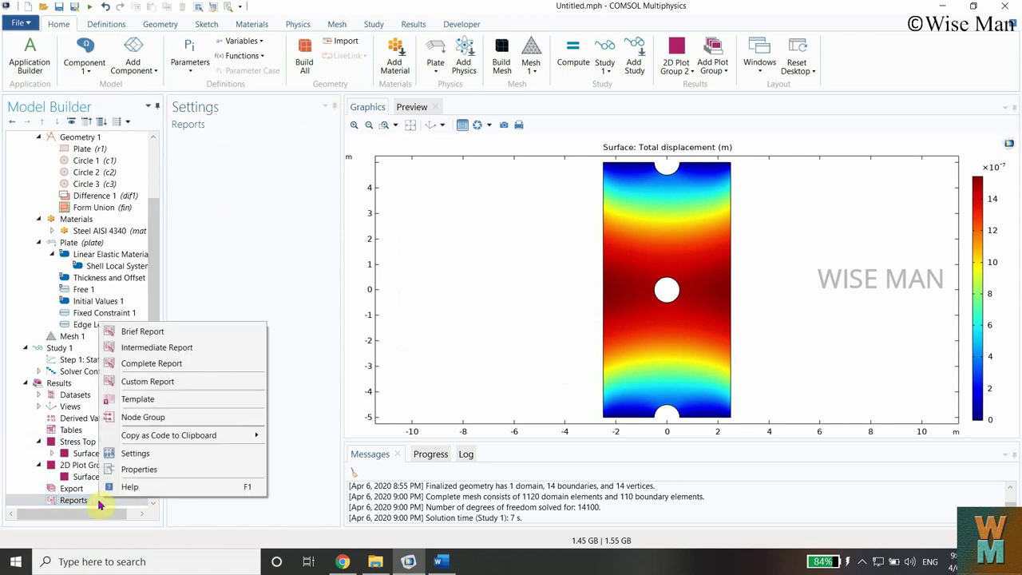
pyautogui.click(162, 339)
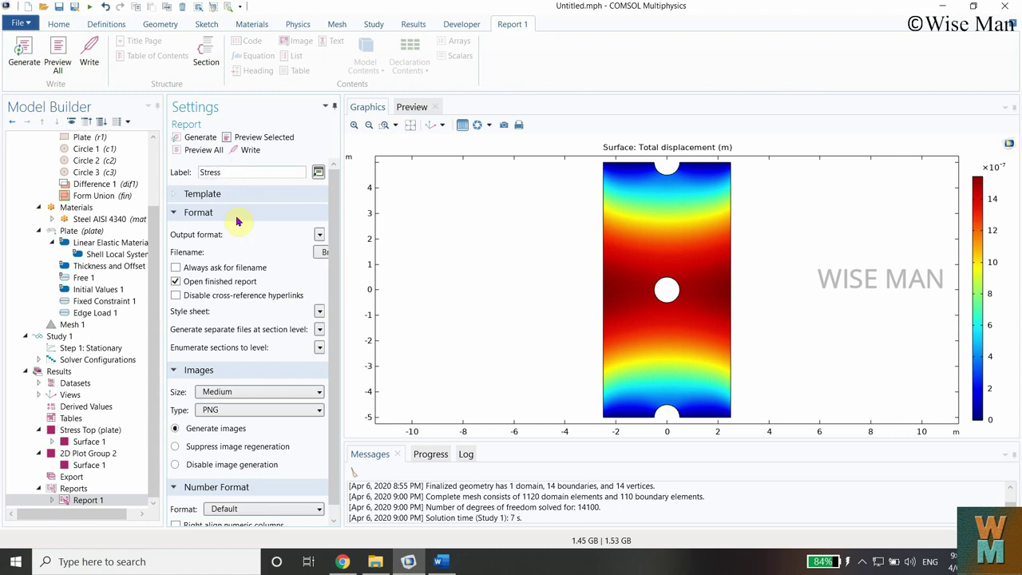
pyautogui.click(190, 199)
pyautogui.click(267, 216)
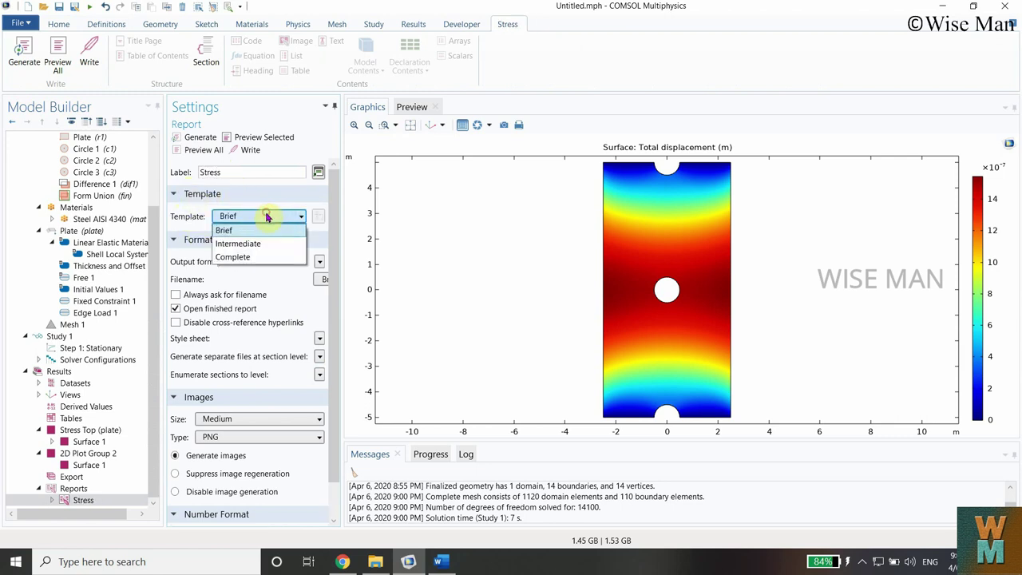
pyautogui.click(267, 216)
pyautogui.click(187, 196)
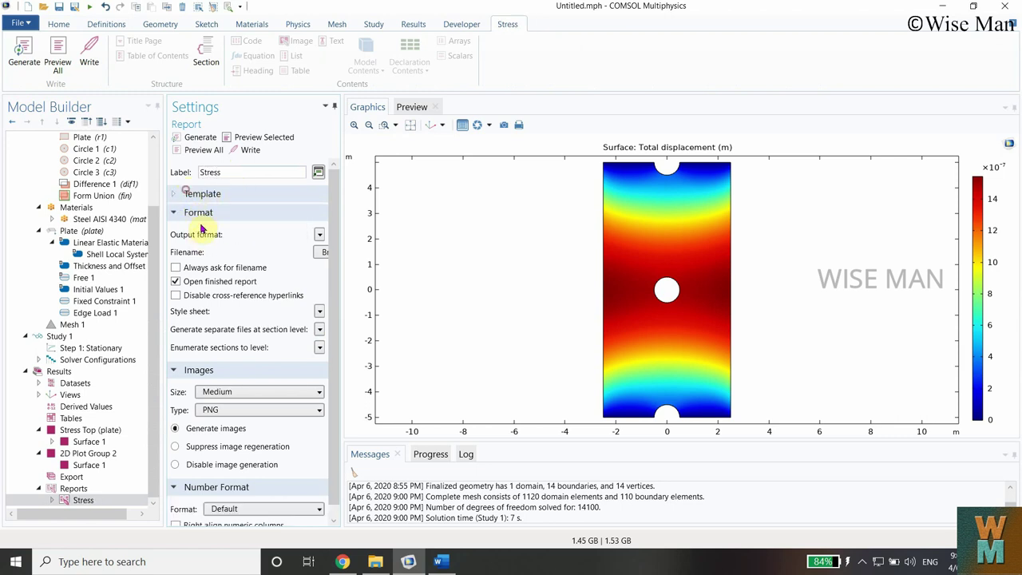
# Set the Stress report's output format to Microsoft Word and its file to "Stress anaysis" in the COMSOL folder
pyautogui.click(319, 234)
pyautogui.click(326, 264)
pyautogui.click(322, 252)
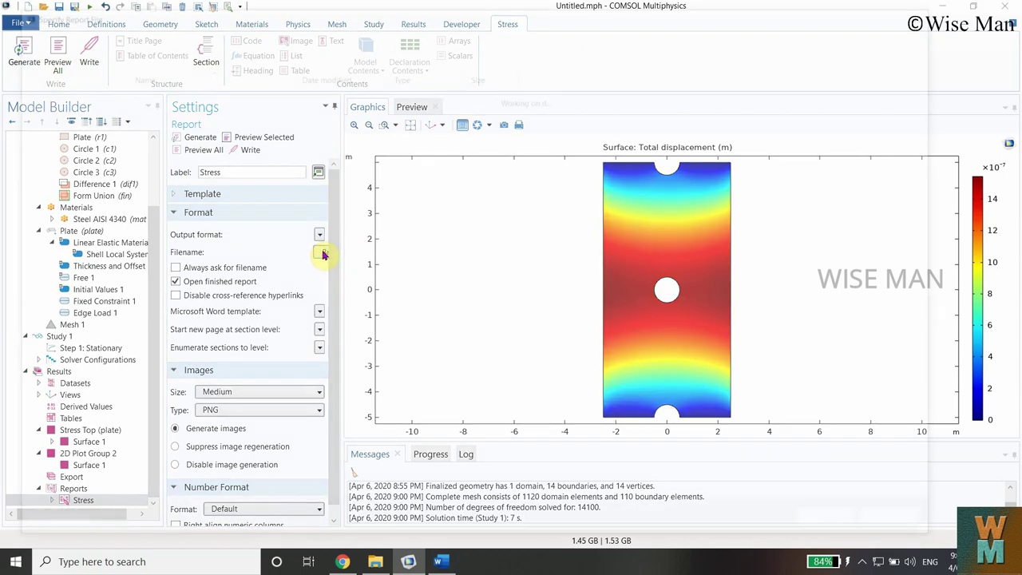
pyautogui.write('St')
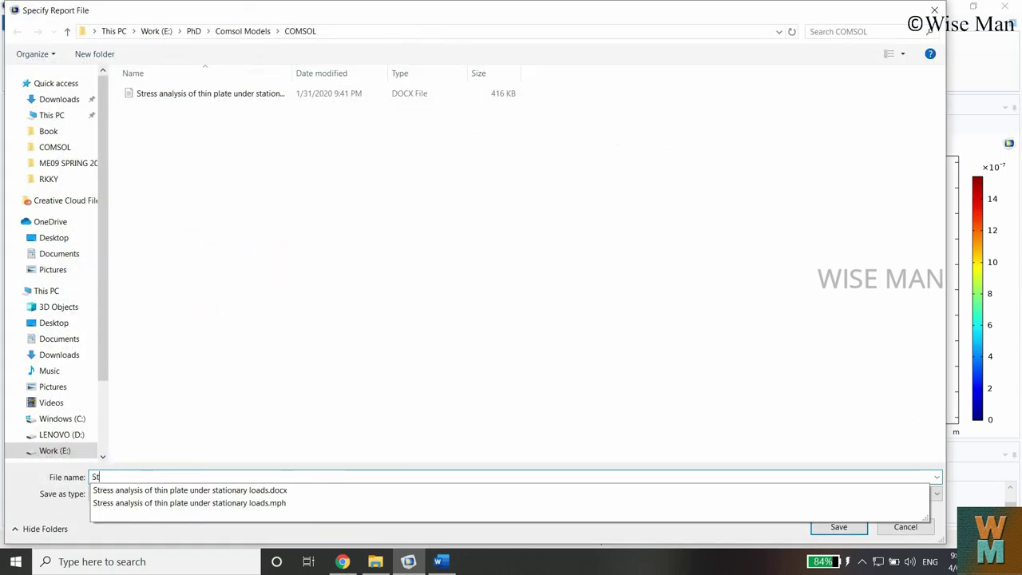
pyautogui.write('ress anaysis')
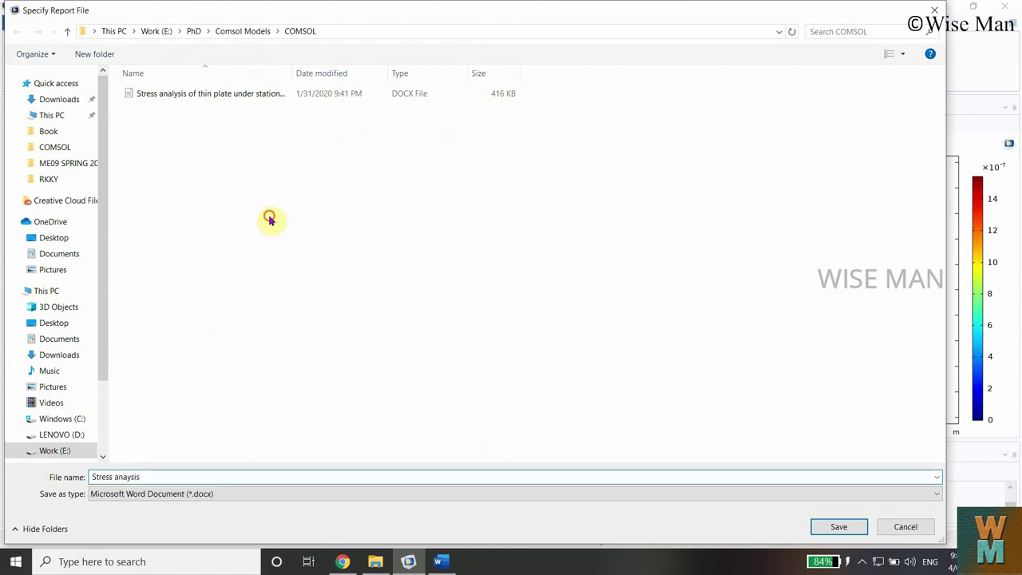
pyautogui.click(270, 219)
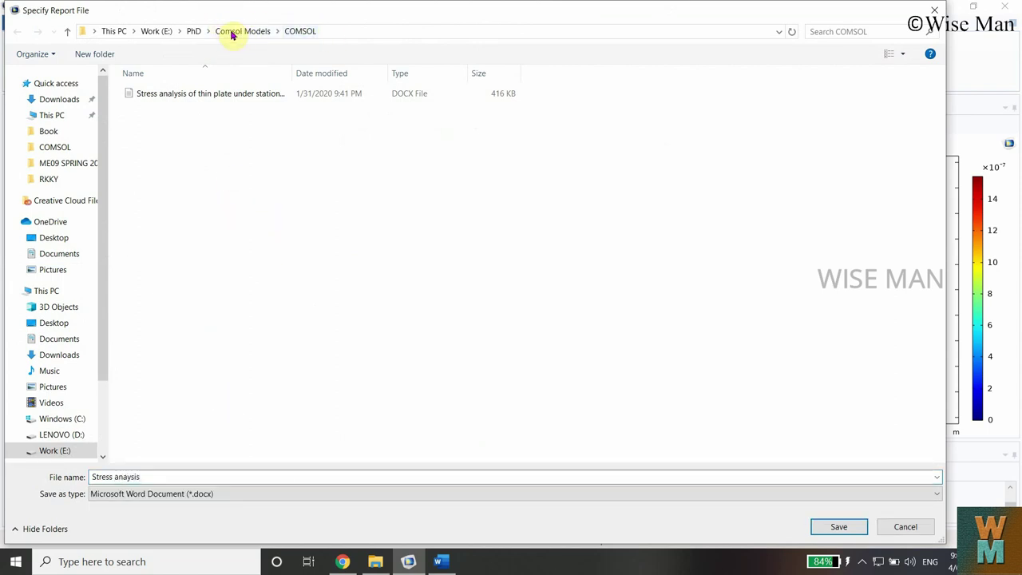
pyautogui.click(827, 530)
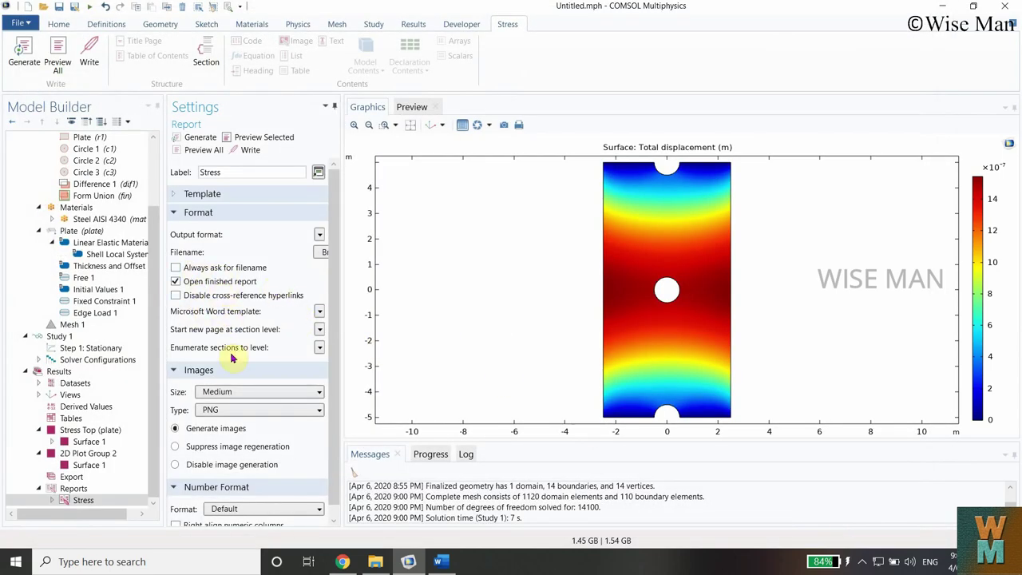
# Try JPEG as the image type for the Stress report with Medium image size, then return the type to PNG
pyautogui.moveTo(342, 336); pyautogui.dragTo(371, 326)
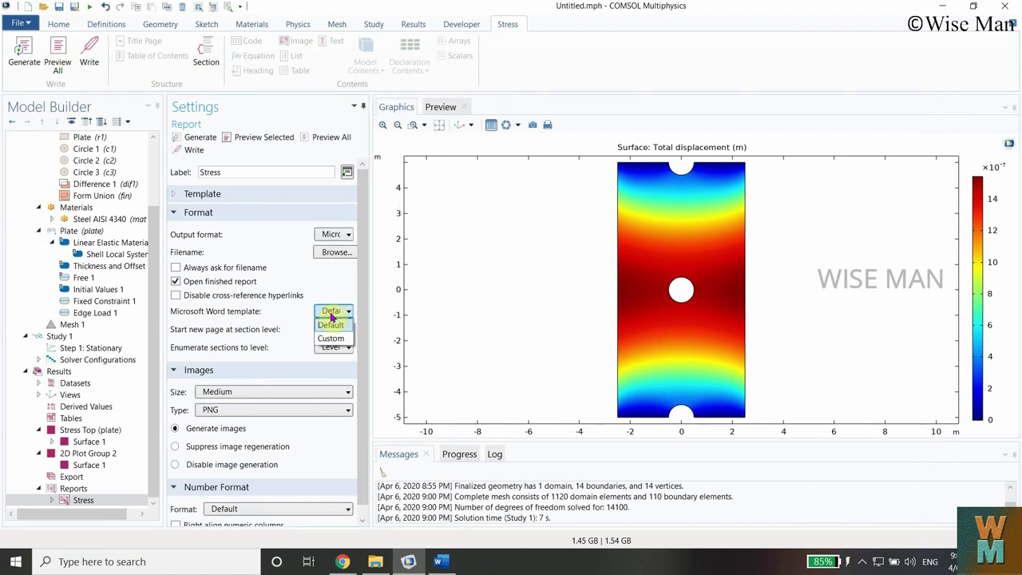
pyautogui.click(274, 391)
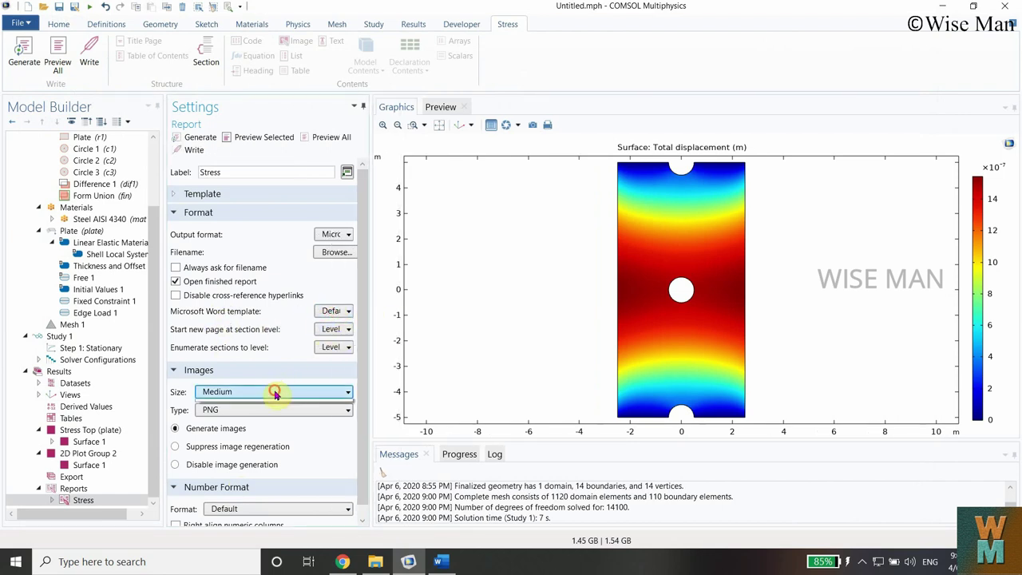
pyautogui.click(268, 428)
pyautogui.click(268, 409)
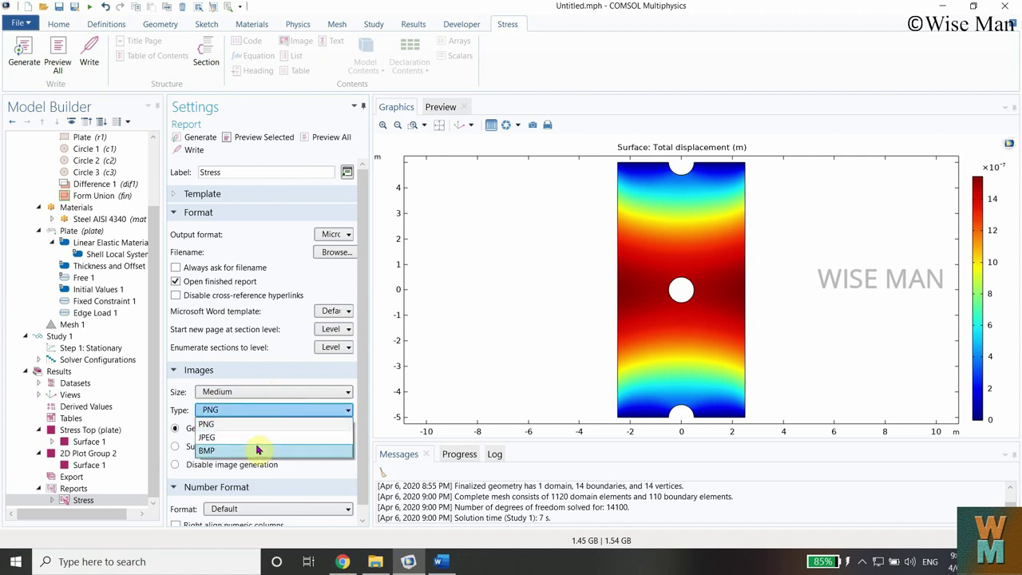
pyautogui.click(259, 436)
pyautogui.scroll(-1, 264, 446)
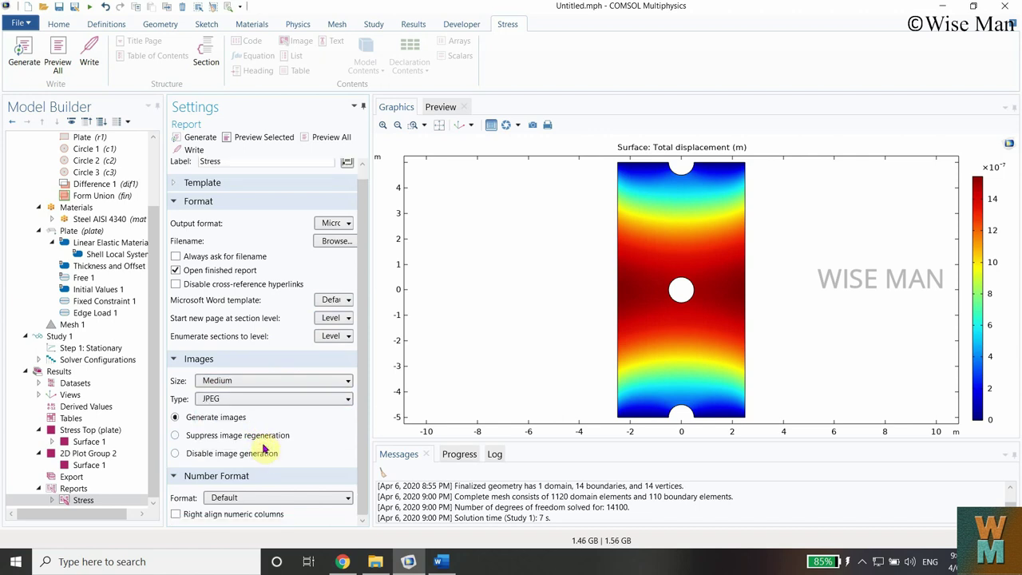
pyautogui.scroll(1, 273, 420)
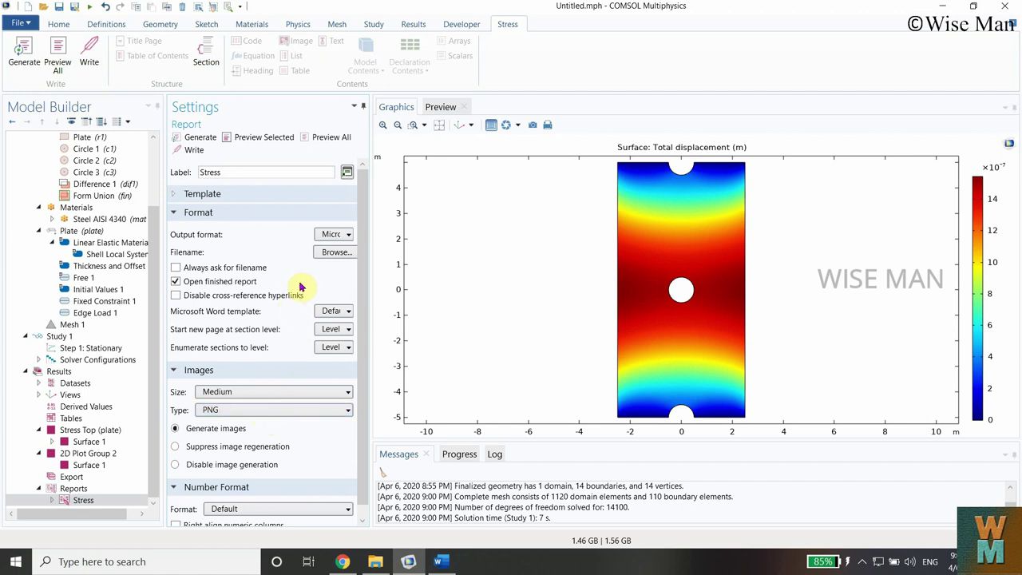
# Preview the Stress report and look through its sections from the global definitions to the results
pyautogui.click(264, 139)
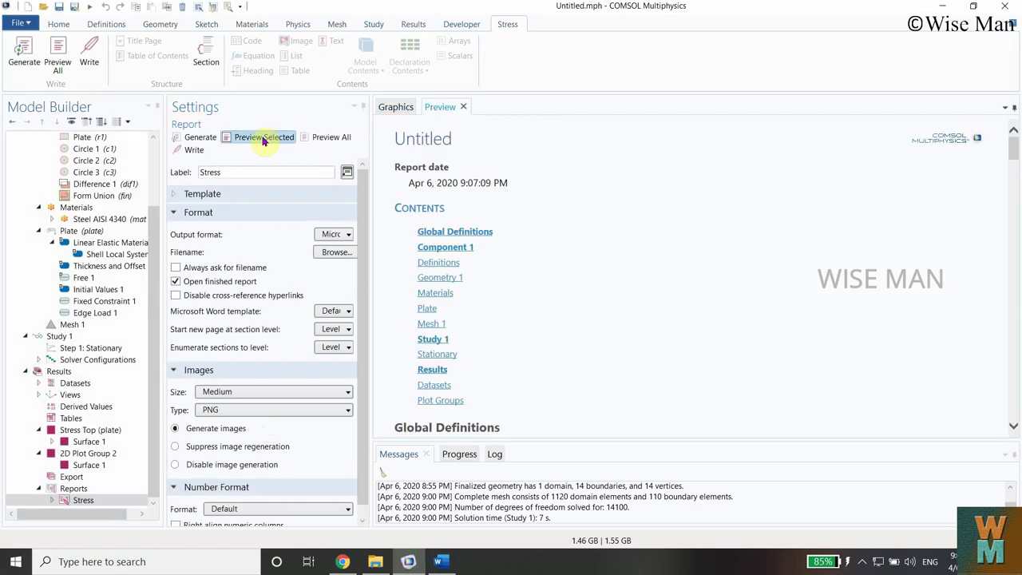
pyautogui.scroll(-2, 607, 297)
pyautogui.scroll(-10, 607, 303)
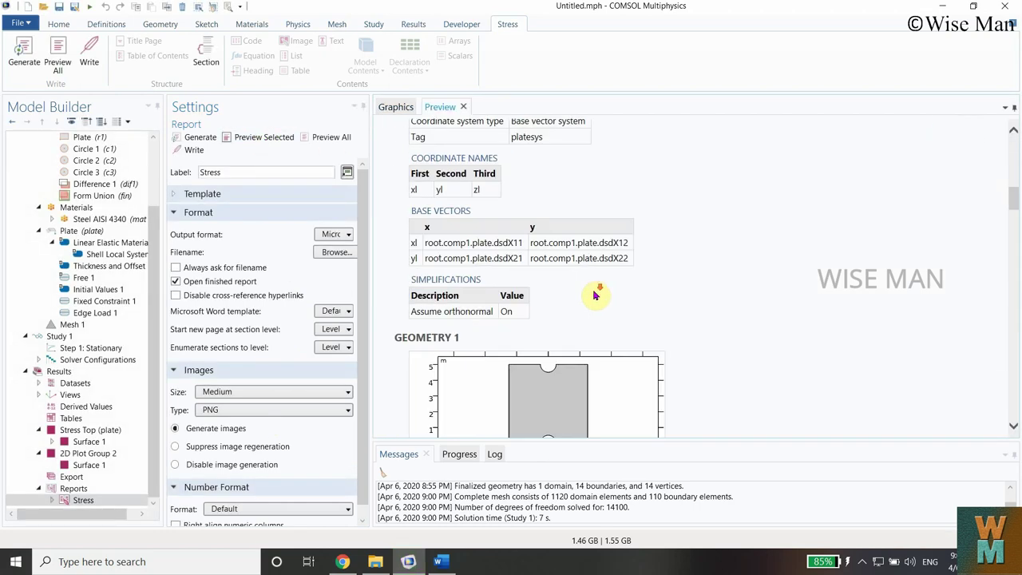
pyautogui.scroll(-15, 607, 316)
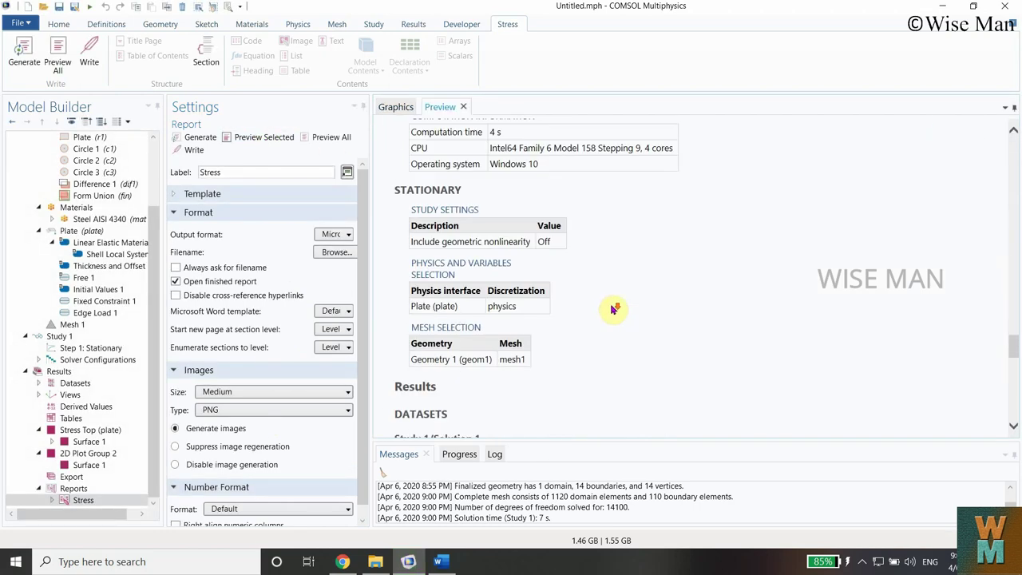
pyautogui.scroll(10, 601, 323)
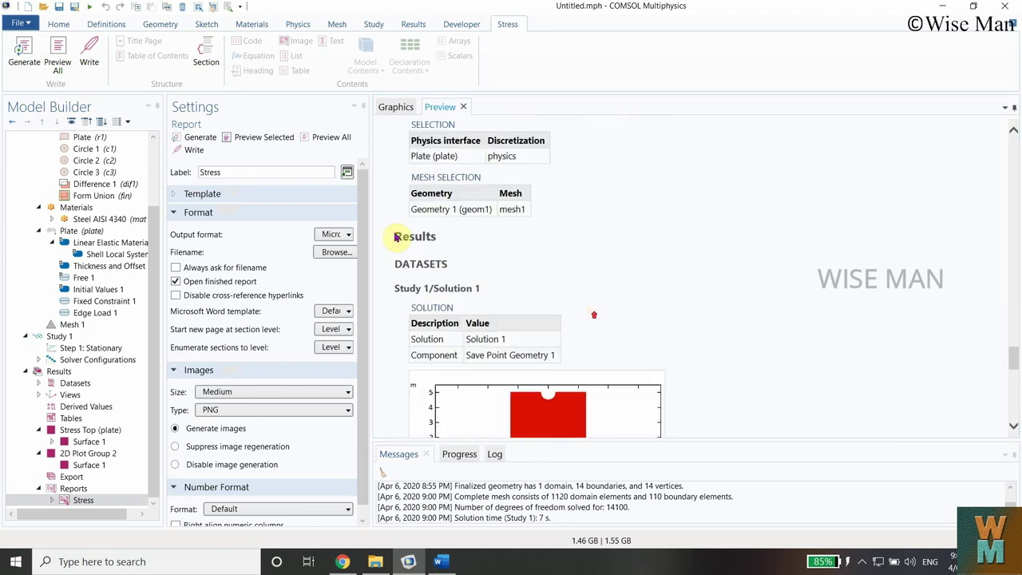
# Write the Stress report to its Word file and look through the generated document's pages
pyautogui.click(87, 64)
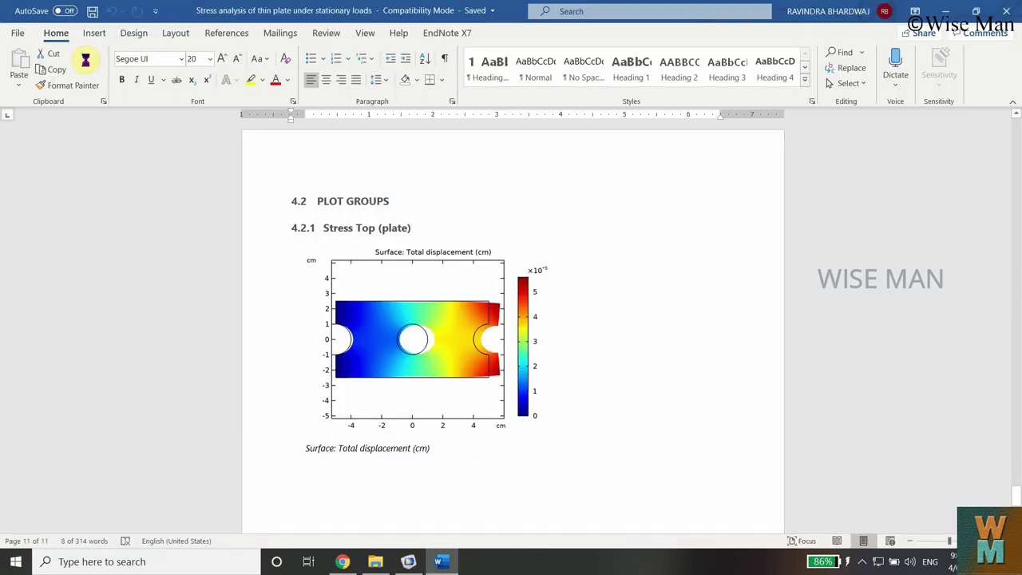
pyautogui.scroll(-15, 460, 352)
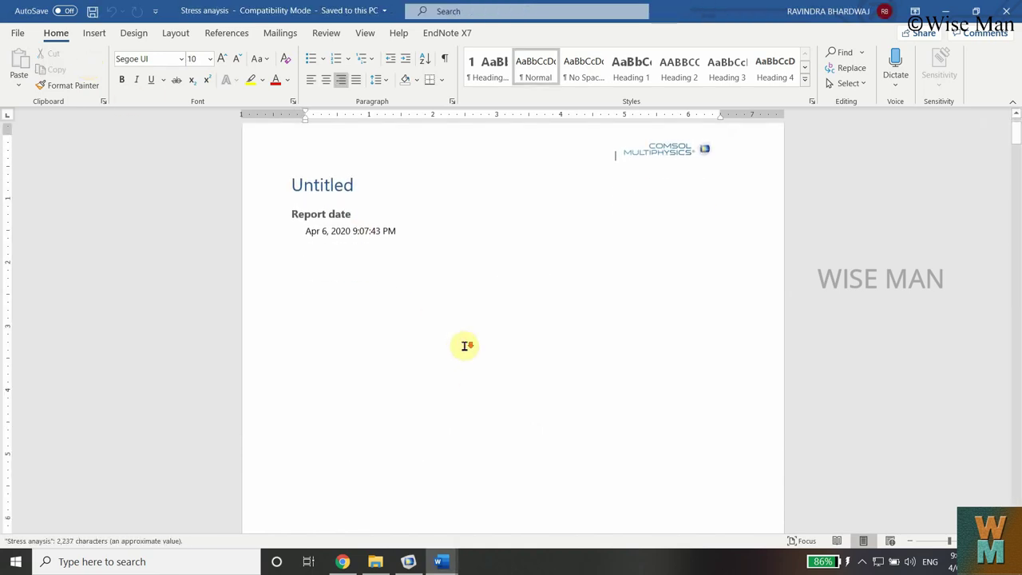
pyautogui.scroll(-18, 456, 342)
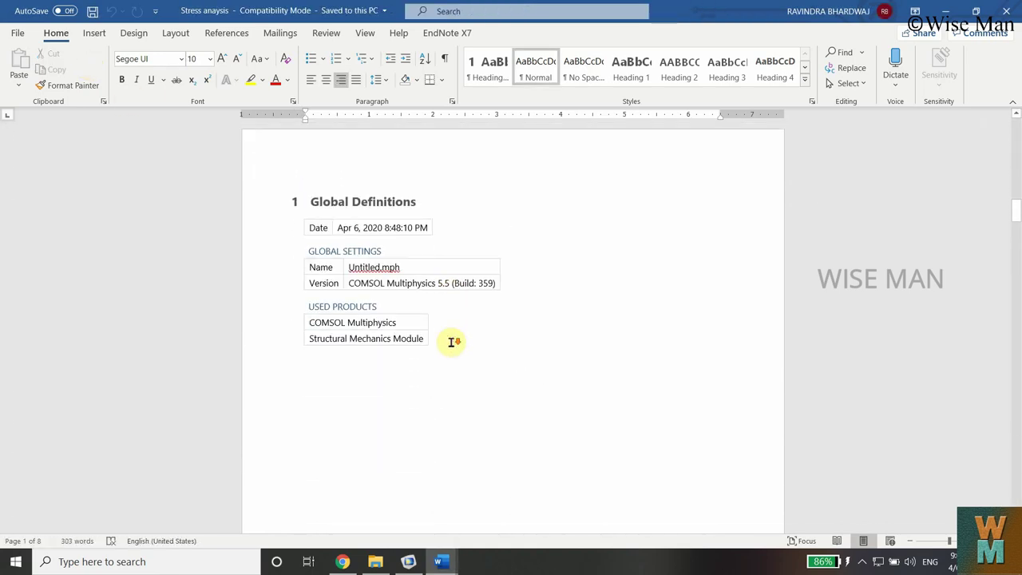
pyautogui.scroll(-6, 740, 310)
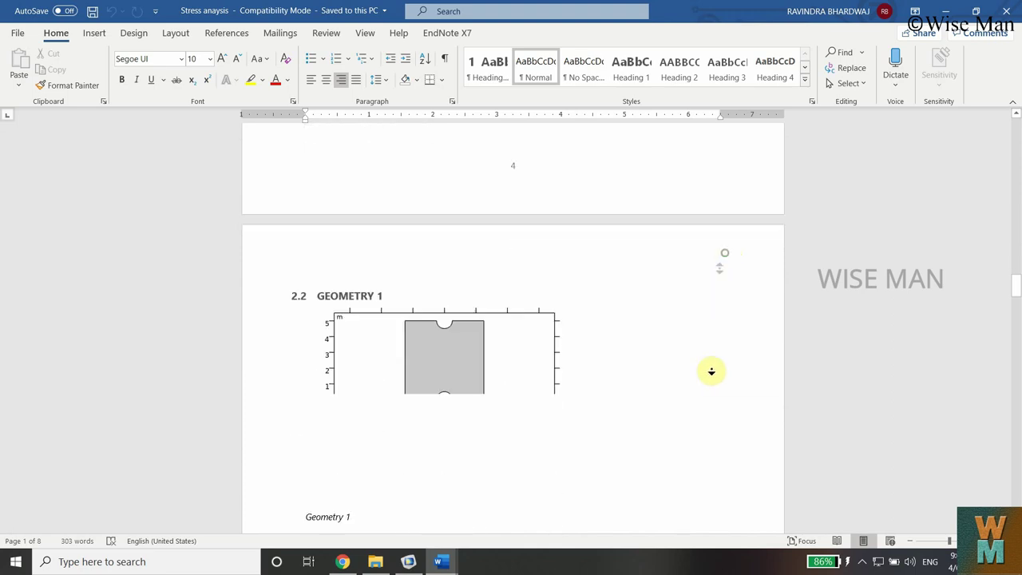
pyautogui.moveTo(1017, 324); pyautogui.dragTo(1010, 523)
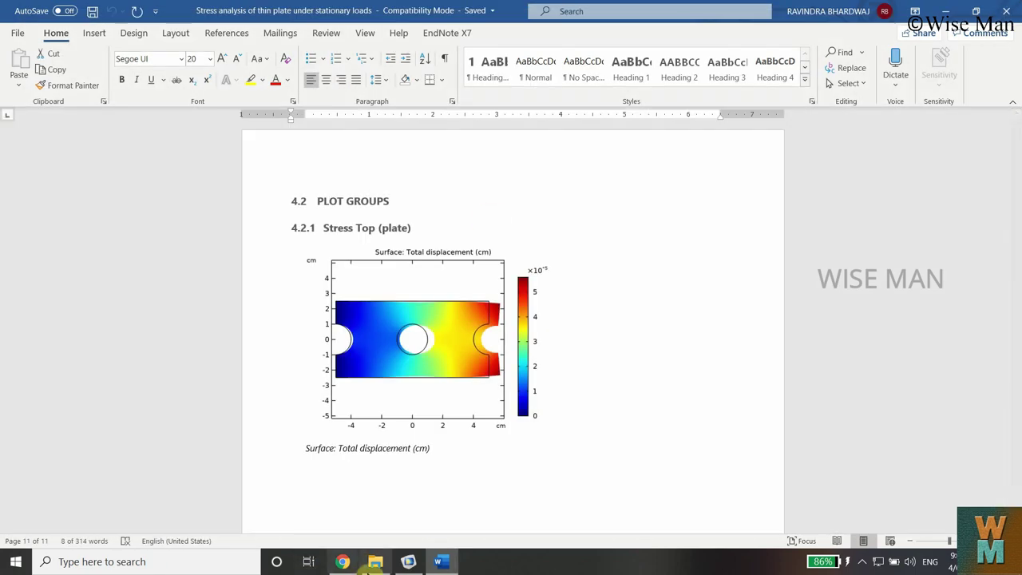
# Return to COMSOL Multiphysics and examine the stress and total displacement plots in the report preview
pyautogui.click(409, 562)
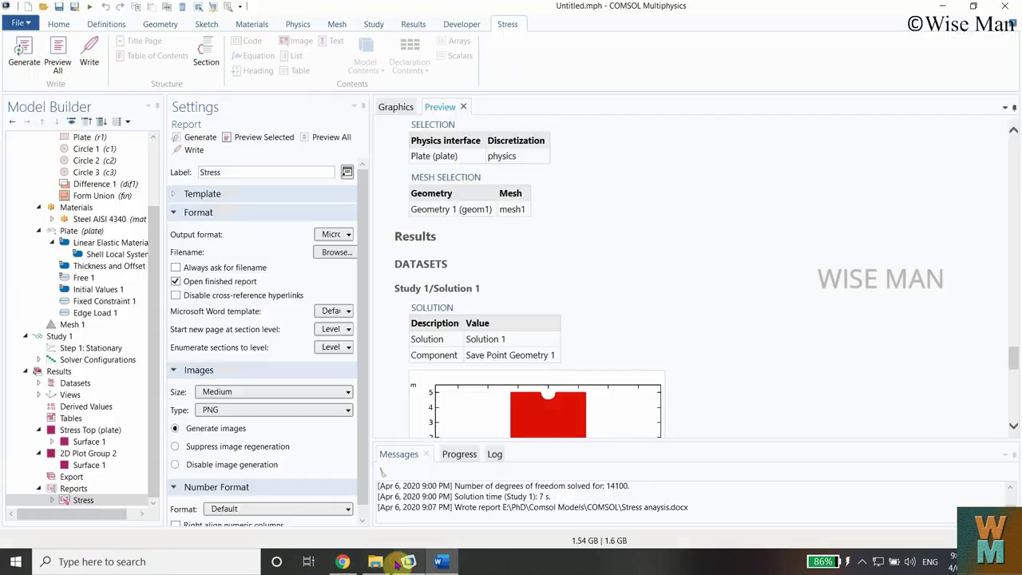
pyautogui.scroll(-10, 511, 320)
pyautogui.scroll(-3, 521, 336)
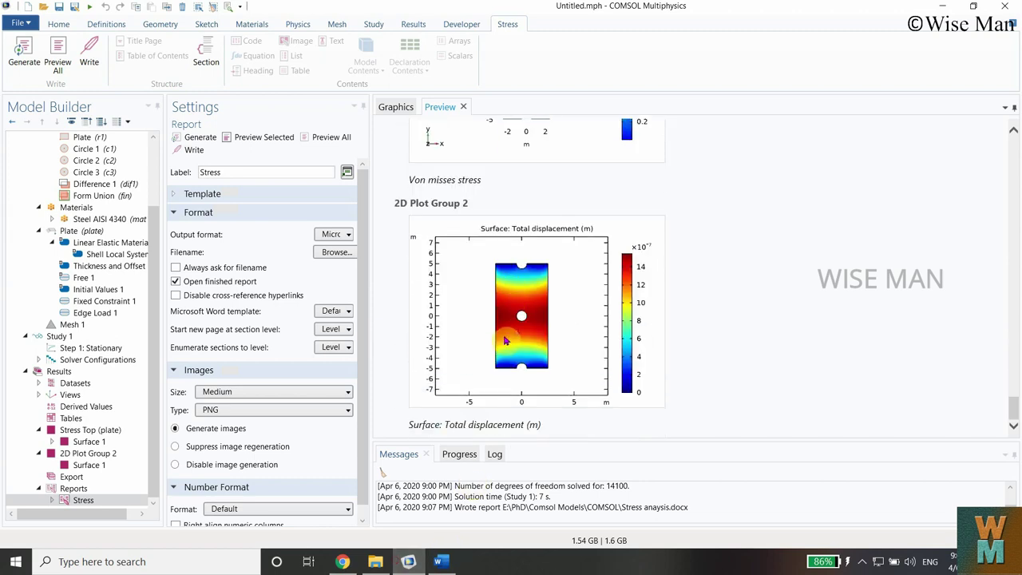